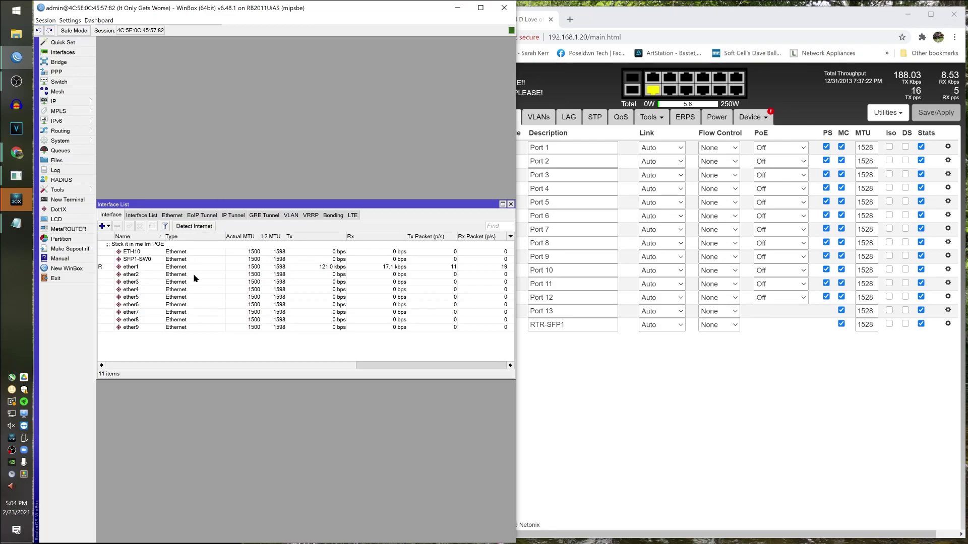
Open the SFP1-SW0 interface and examine the details of its SFP module.
{"action": "double_click", "coordinate": [146, 259]}
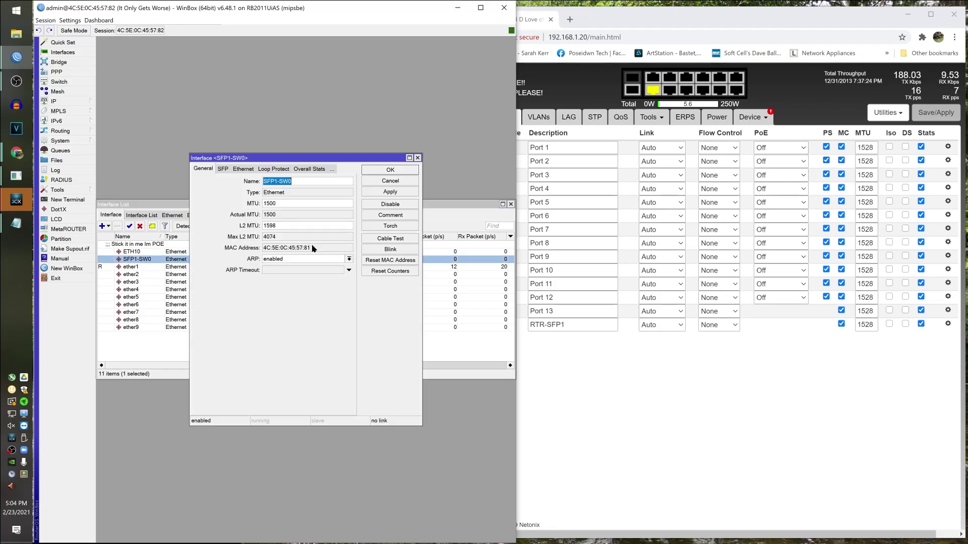
{"action": "left_click", "coordinate": [223, 169]}
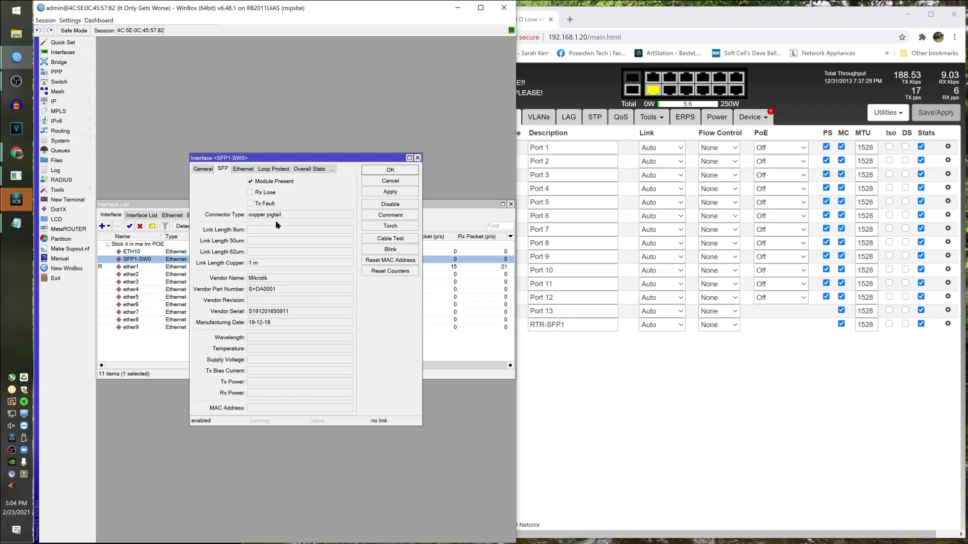
{"action": "left_click", "coordinate": [639, 365]}
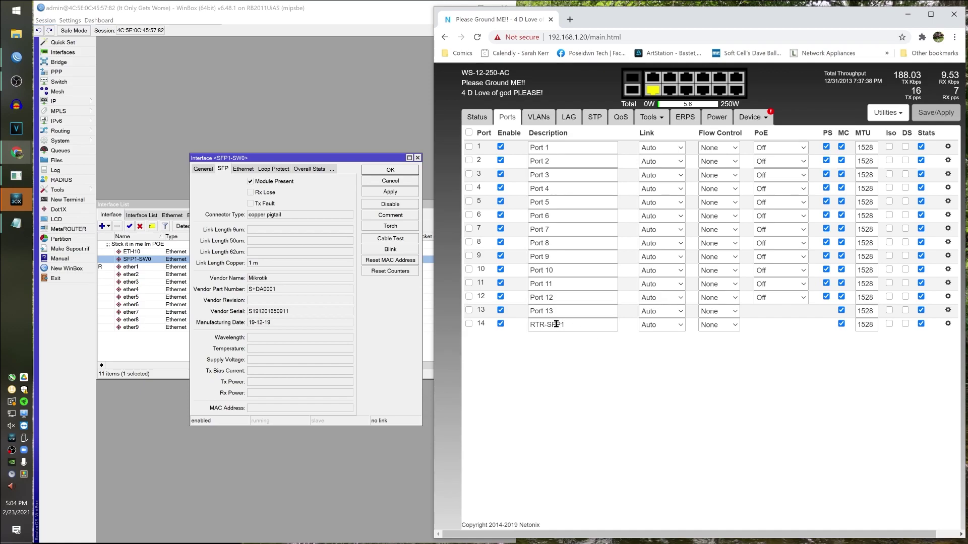
Disable auto negotiation on the SFP1-SW0 interface, apply the change and close its settings.
{"action": "left_click", "coordinate": [244, 169]}
{"action": "left_click", "coordinate": [262, 181]}
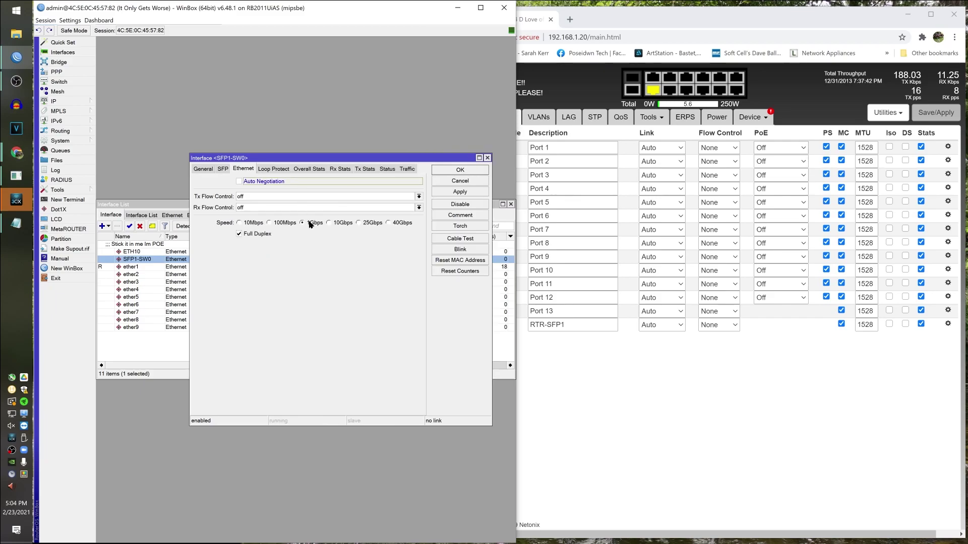
{"action": "left_click", "coordinate": [466, 191]}
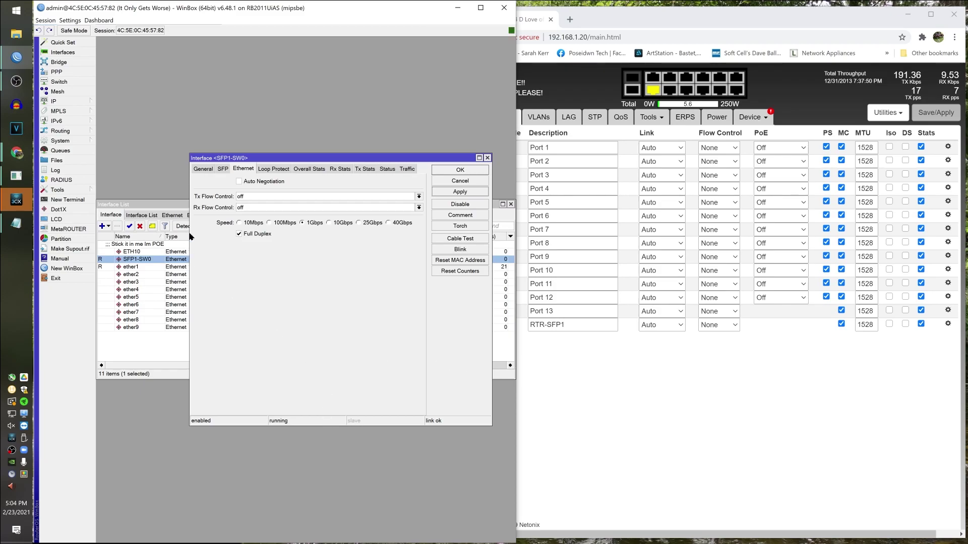
{"action": "left_click", "coordinate": [204, 169]}
{"action": "left_click", "coordinate": [469, 173]}
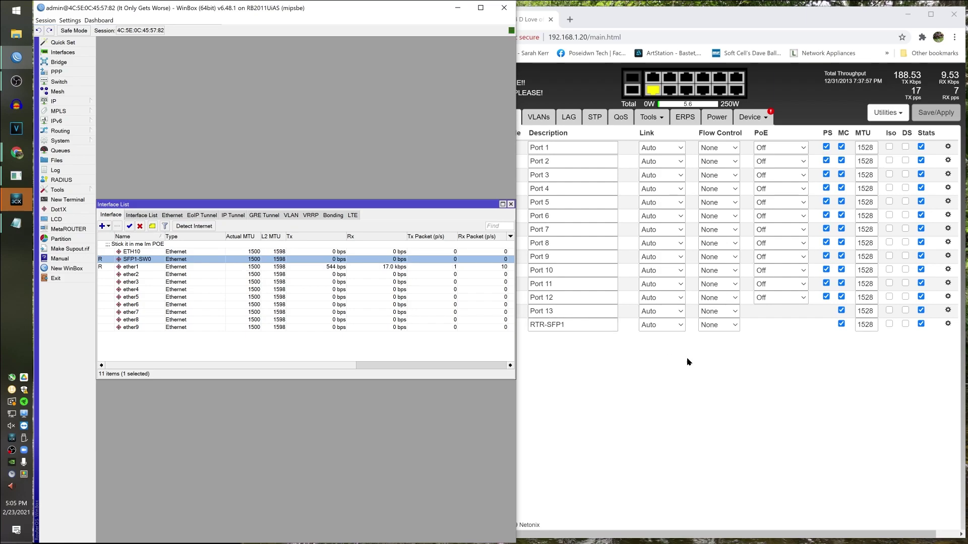
In the Netonix switch page, set the link speed of port 14 (RTR-SFP1) to 1G and save the configuration.
{"action": "left_click", "coordinate": [733, 354]}
{"action": "left_click", "coordinate": [661, 324]}
{"action": "left_click", "coordinate": [650, 344]}
{"action": "left_click", "coordinate": [936, 112]}
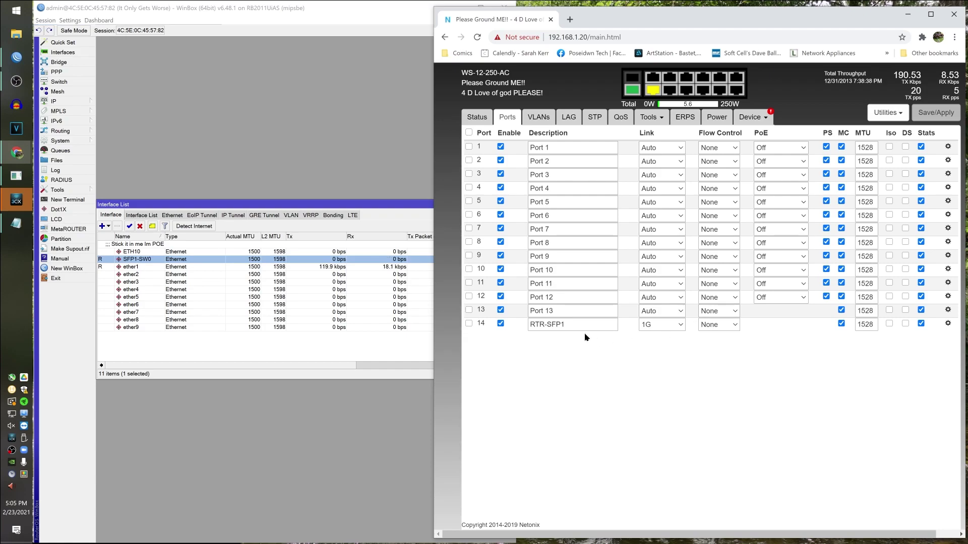
In WinBox, open the IP neighbor list, check which device is found on SFP1-SW0, and close the list.
{"action": "left_click", "coordinate": [259, 339]}
{"action": "left_click", "coordinate": [140, 253]}
{"action": "left_click", "coordinate": [143, 260]}
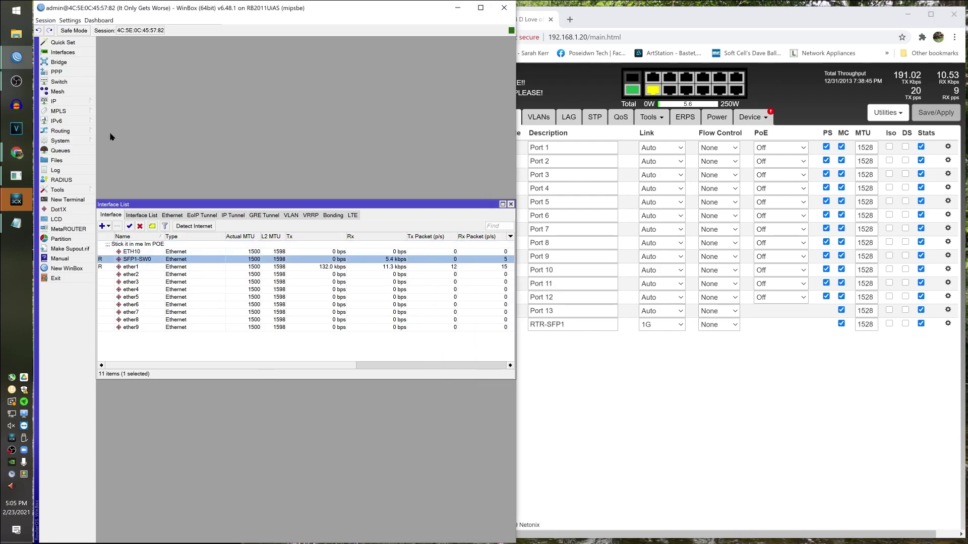
{"action": "left_click", "coordinate": [71, 102]}
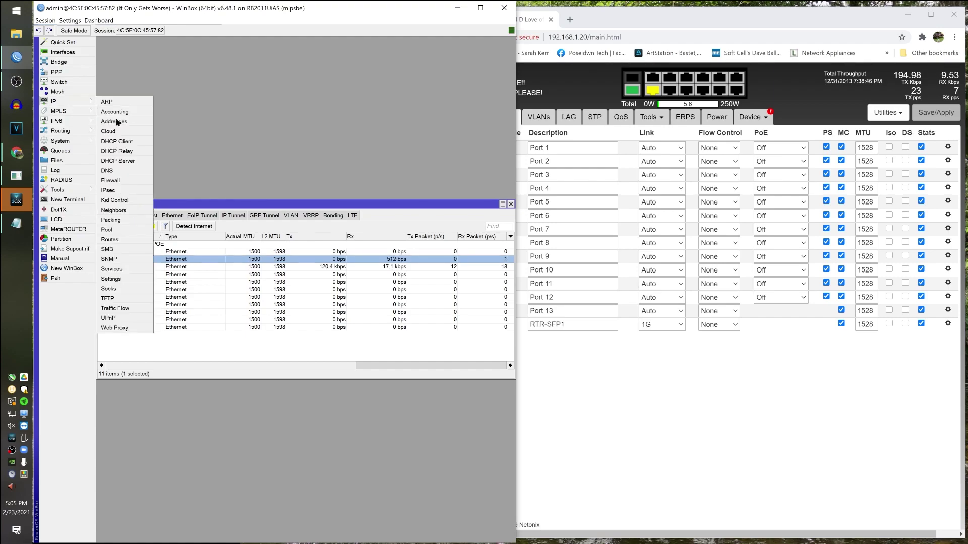
{"action": "left_click", "coordinate": [114, 210]}
{"action": "left_click", "coordinate": [329, 239]}
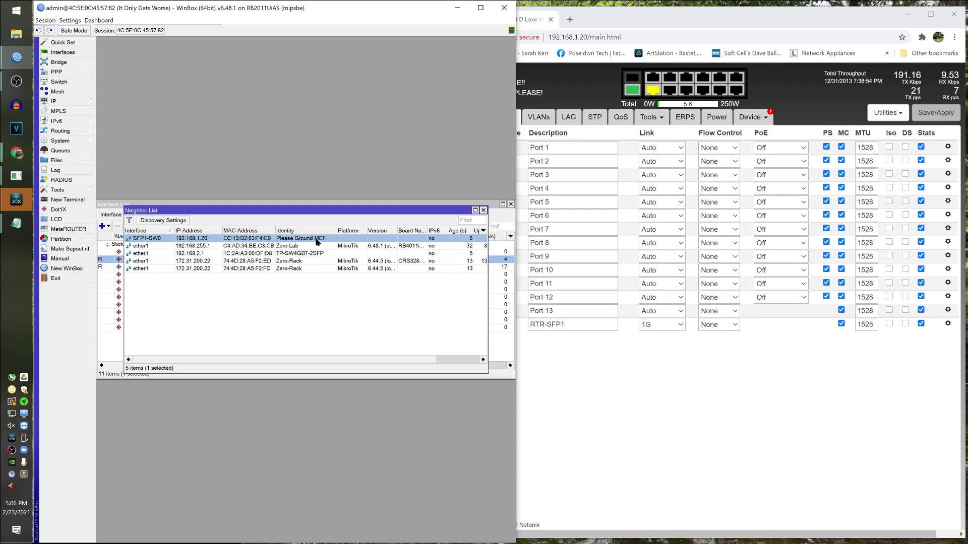
{"action": "left_click", "coordinate": [484, 211]}
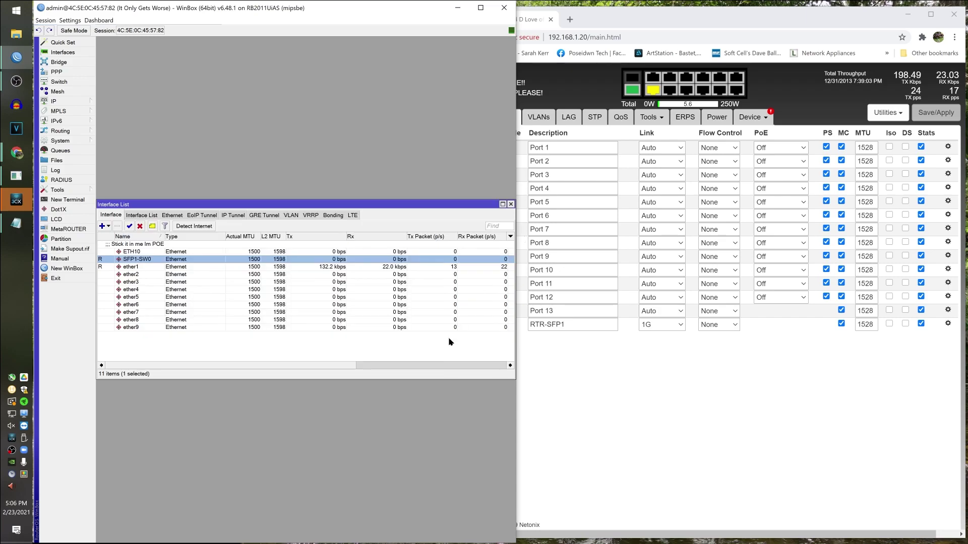
In the Netonix port table, describe port 1 as "Site B" and port 2 as "Another Site".
{"action": "left_click", "coordinate": [638, 396]}
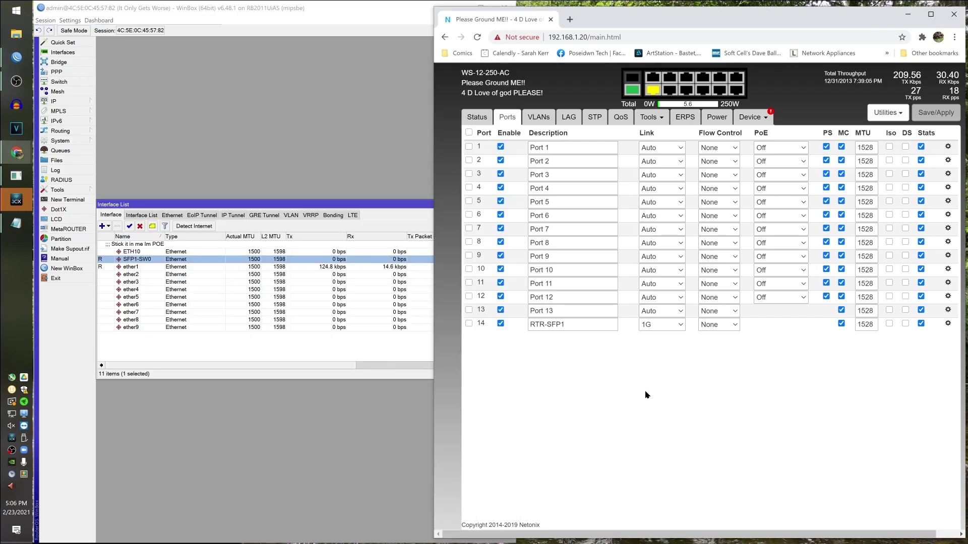
{"action": "left_click", "coordinate": [583, 146]}
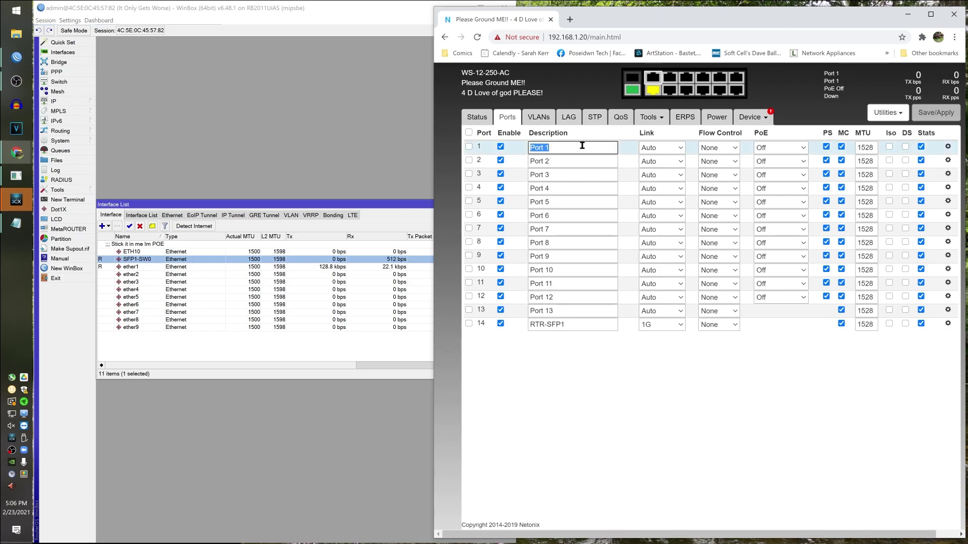
{"action": "type", "text": "Site B"}
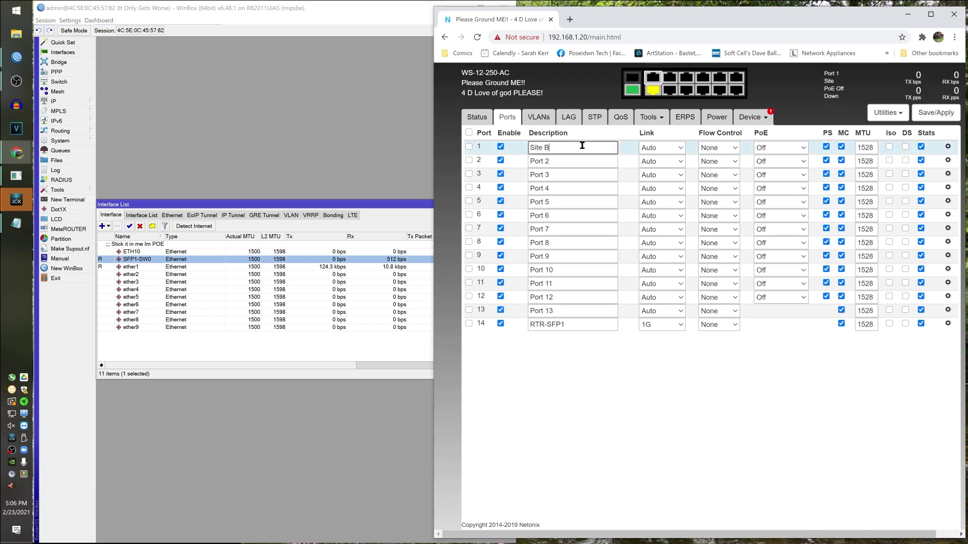
{"action": "key", "text": "Tab"}
{"action": "type", "text": "Another Site"}
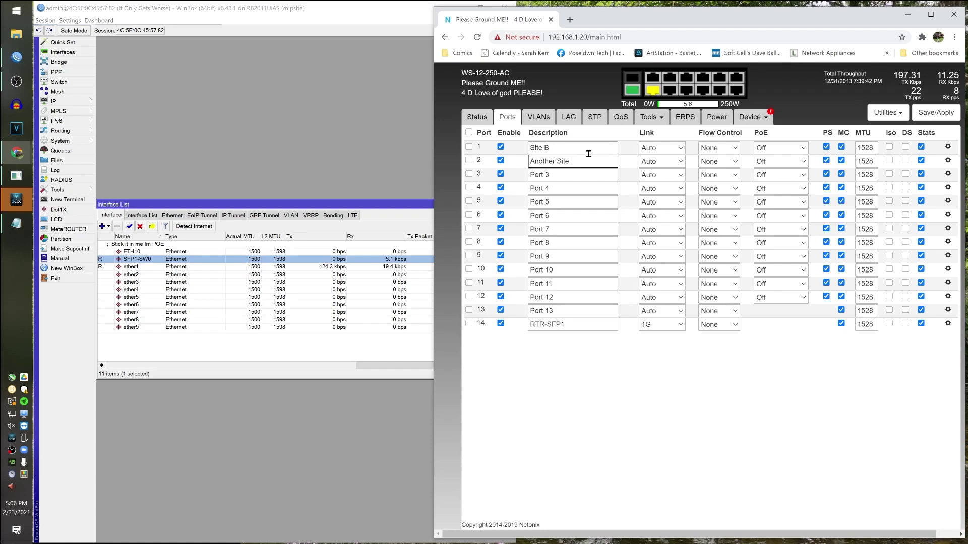
Compare the PoE voltage options offered on ports 1 to 6 without changing any of them.
{"action": "left_click", "coordinate": [806, 147]}
{"action": "left_click", "coordinate": [788, 158]}
{"action": "left_click", "coordinate": [789, 162]}
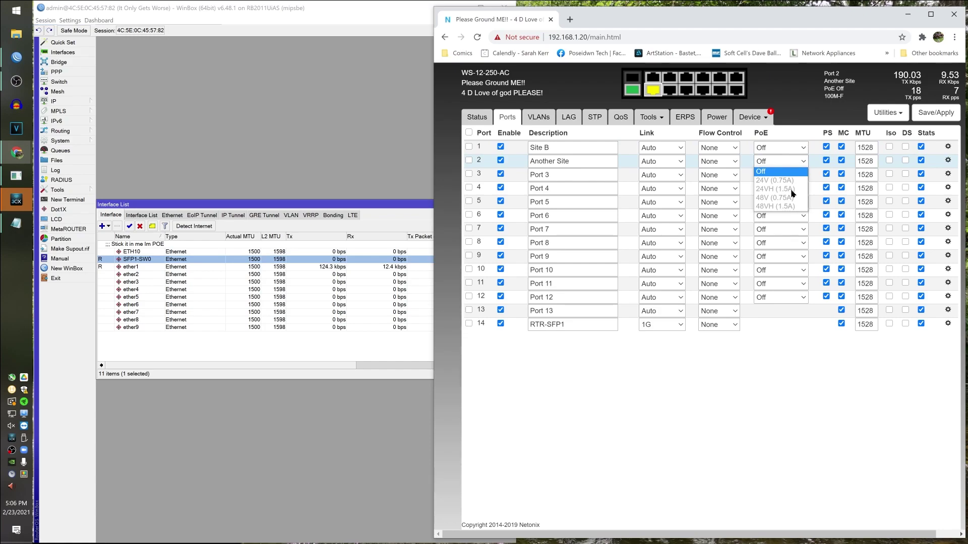
{"action": "left_click", "coordinate": [789, 171]}
{"action": "left_click", "coordinate": [793, 175]}
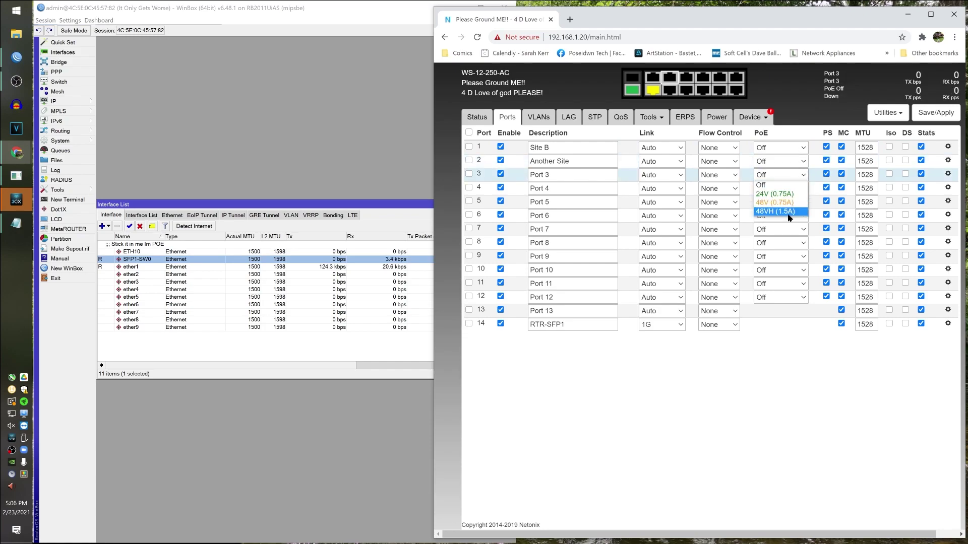
{"action": "left_click", "coordinate": [794, 158]}
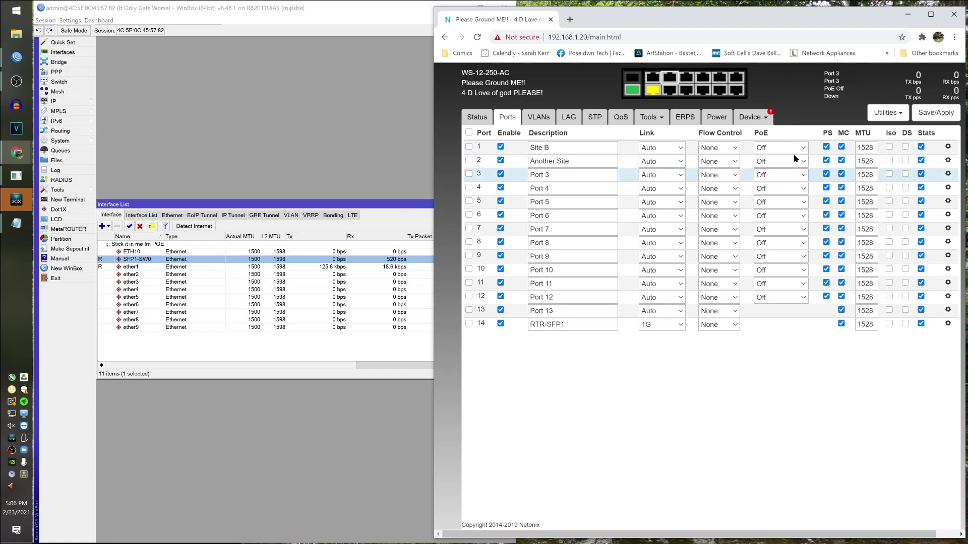
{"action": "left_click", "coordinate": [786, 193]}
{"action": "left_click", "coordinate": [800, 129]}
{"action": "left_click", "coordinate": [788, 202]}
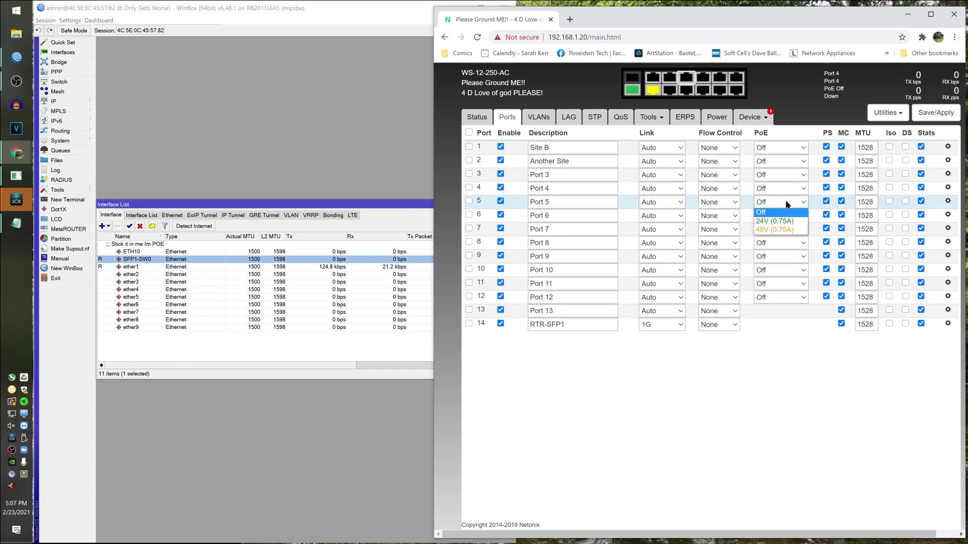
{"action": "left_click", "coordinate": [798, 145]}
{"action": "left_click", "coordinate": [798, 147]}
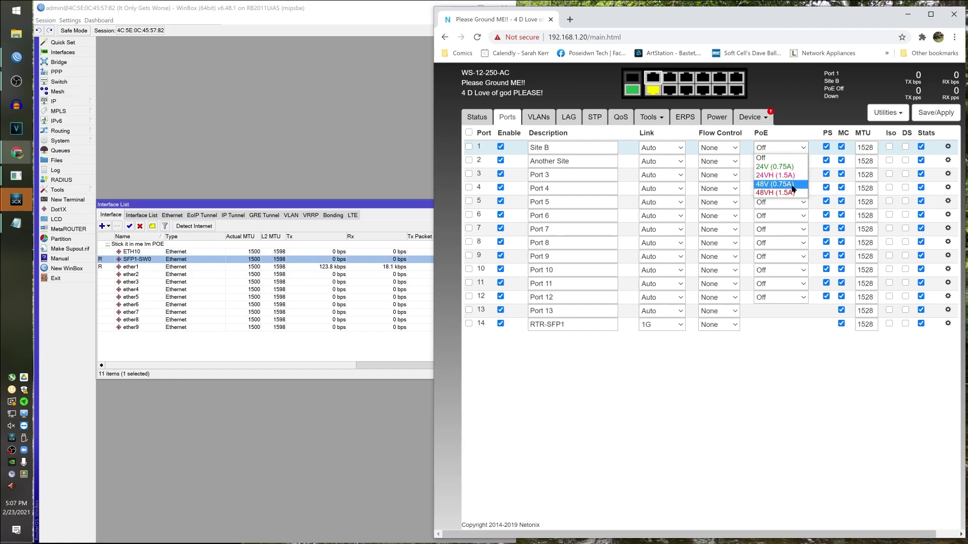
{"action": "left_click", "coordinate": [791, 161]}
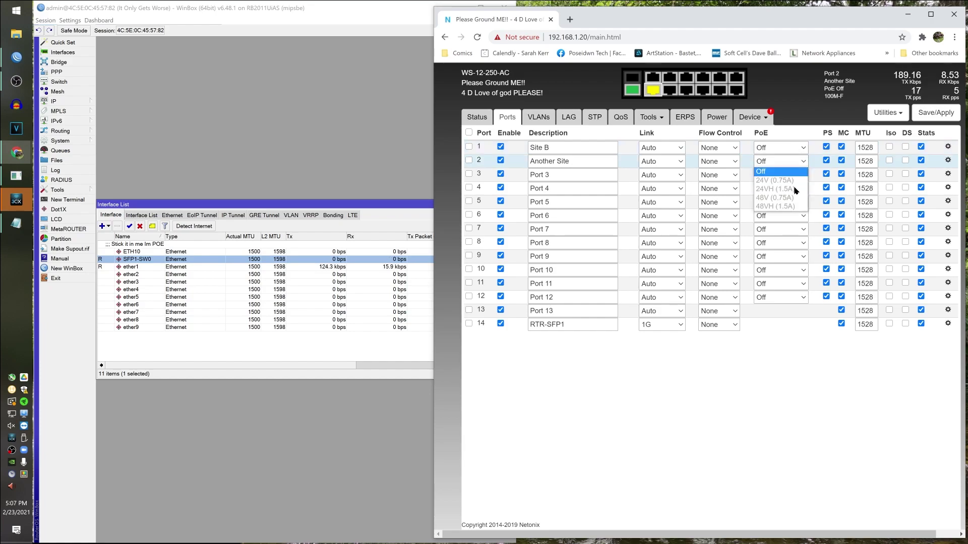
{"action": "left_click", "coordinate": [791, 172]}
{"action": "left_click", "coordinate": [792, 172]}
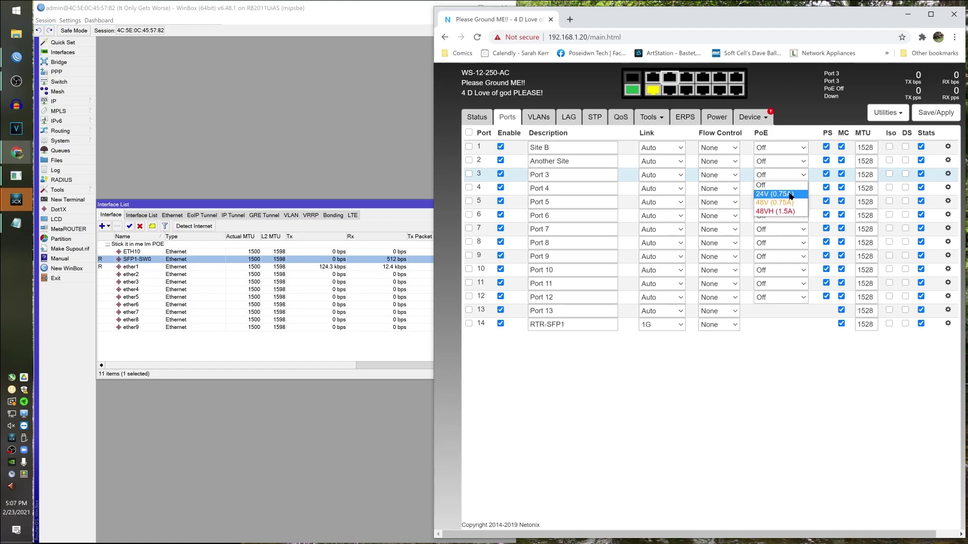
{"action": "left_click", "coordinate": [779, 185]}
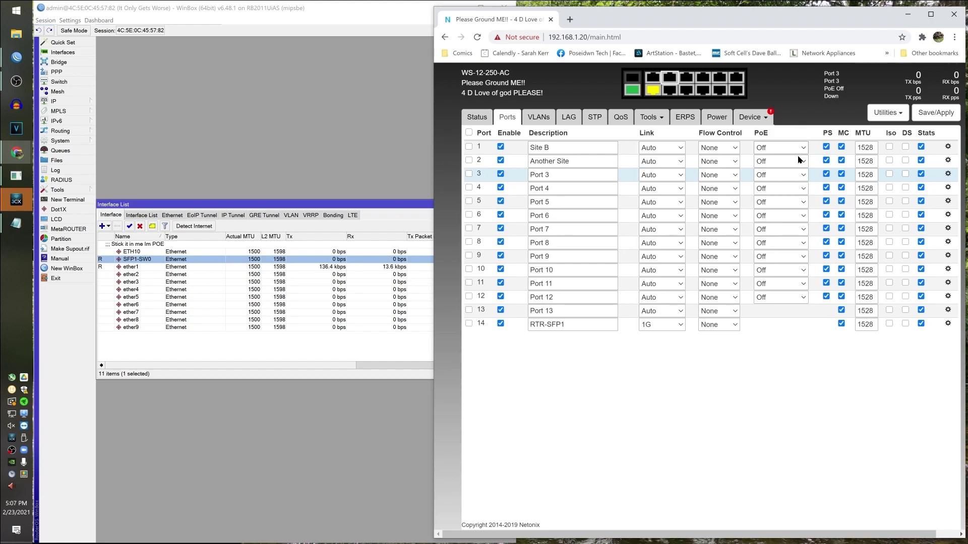
{"action": "left_click", "coordinate": [788, 189]}
{"action": "left_click", "coordinate": [795, 200]}
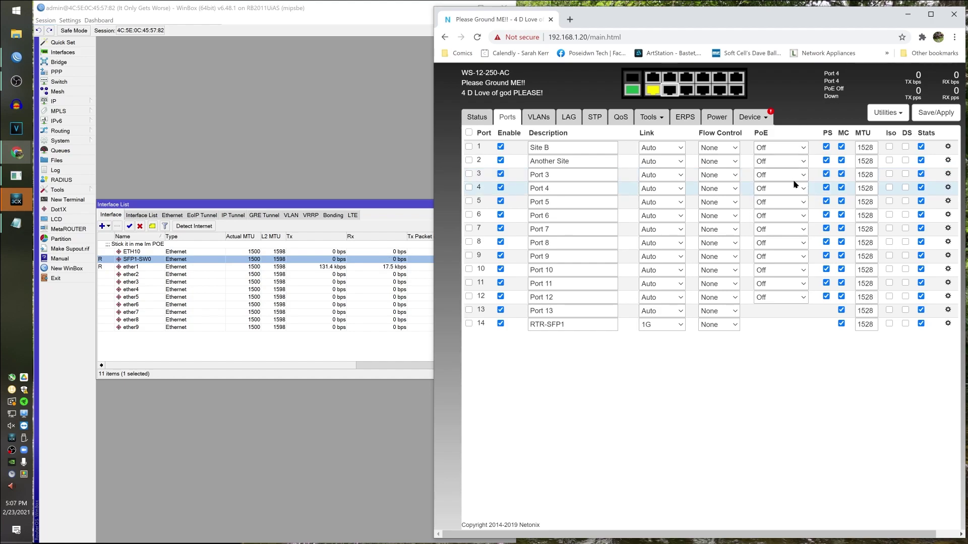
{"action": "left_click", "coordinate": [784, 216]}
{"action": "left_click", "coordinate": [798, 119]}
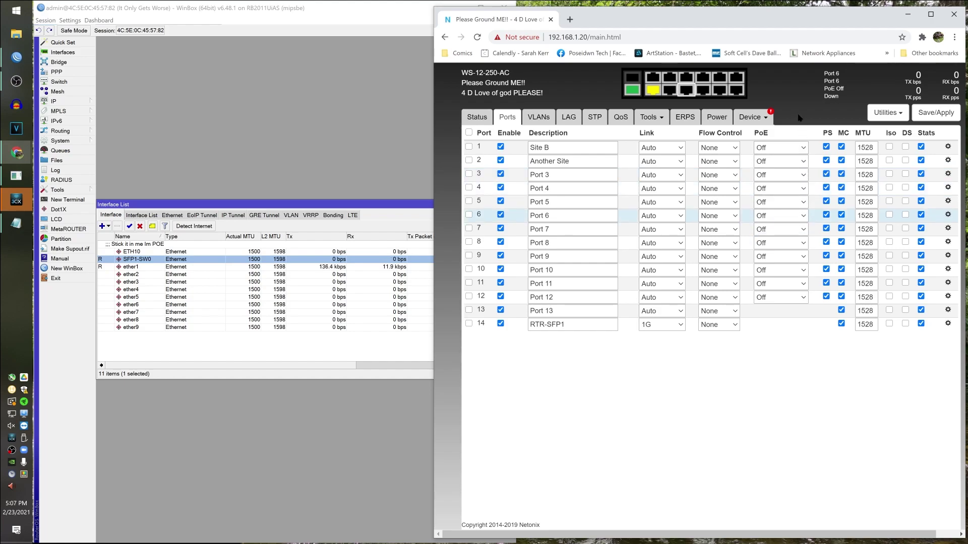
{"action": "left_click", "coordinate": [802, 148]}
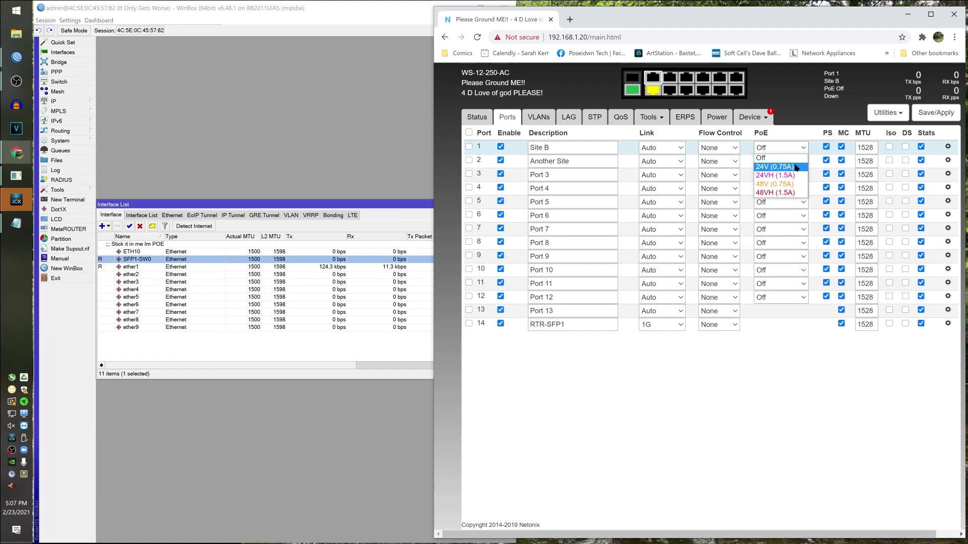
{"action": "key", "text": "Escape"}
Set the descriptions of ports 3, 4 and 5 to "Titos Taco Truck", "Goat Farm" and "Raccoon Resort".
{"action": "double_click", "coordinate": [573, 175]}
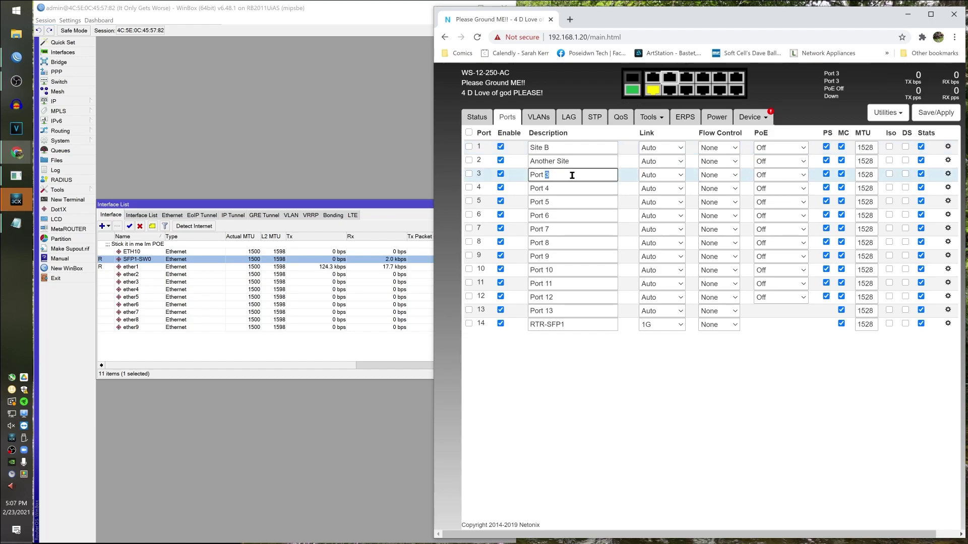
{"action": "key", "text": "ctrl+a"}
{"action": "type", "text": "Titos Taco Truck"}
{"action": "key", "text": "Tab"}
{"action": "type", "text": "Goat Farm"}
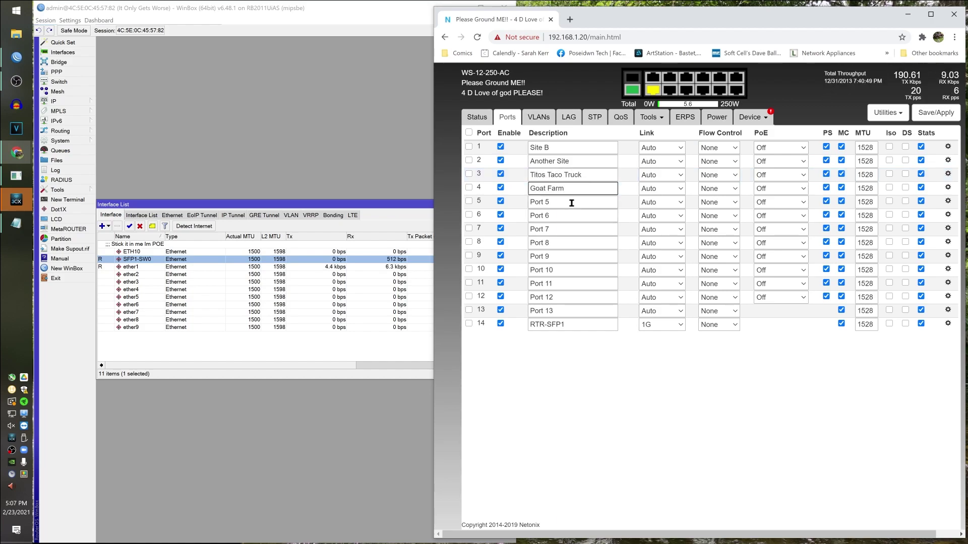
{"action": "key", "text": "Tab"}
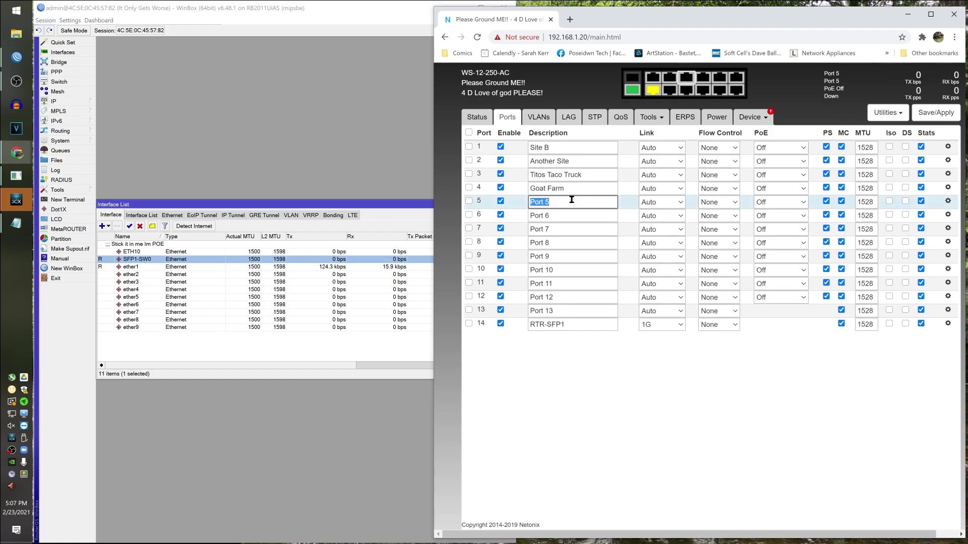
{"action": "type", "text": "Raccoon Resort"}
{"action": "left_click", "coordinate": [674, 397]}
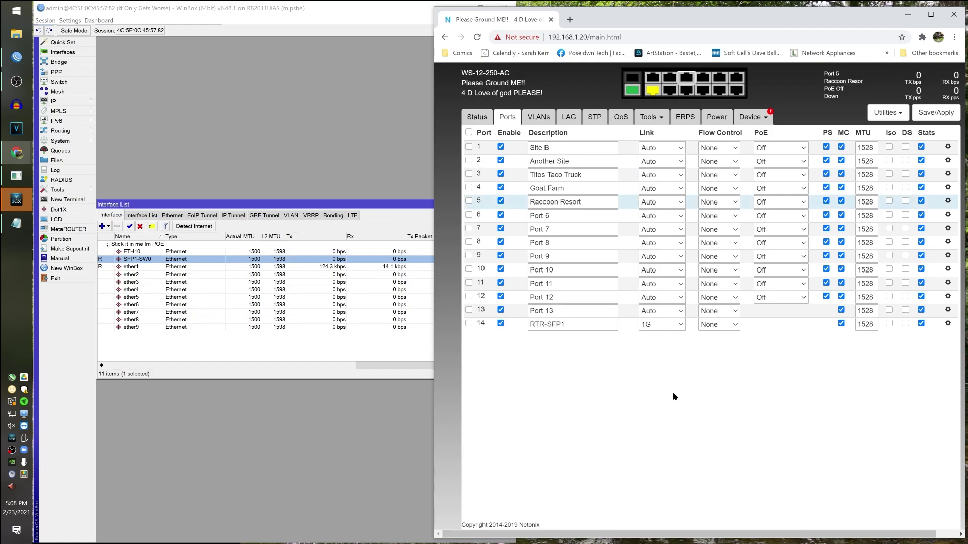
Label port 12 "AP-W", port 11 "AP-S", port 10 "AP-E" and port 9 "AP-N", and save the configuration.
{"action": "triple_click", "coordinate": [567, 293]}
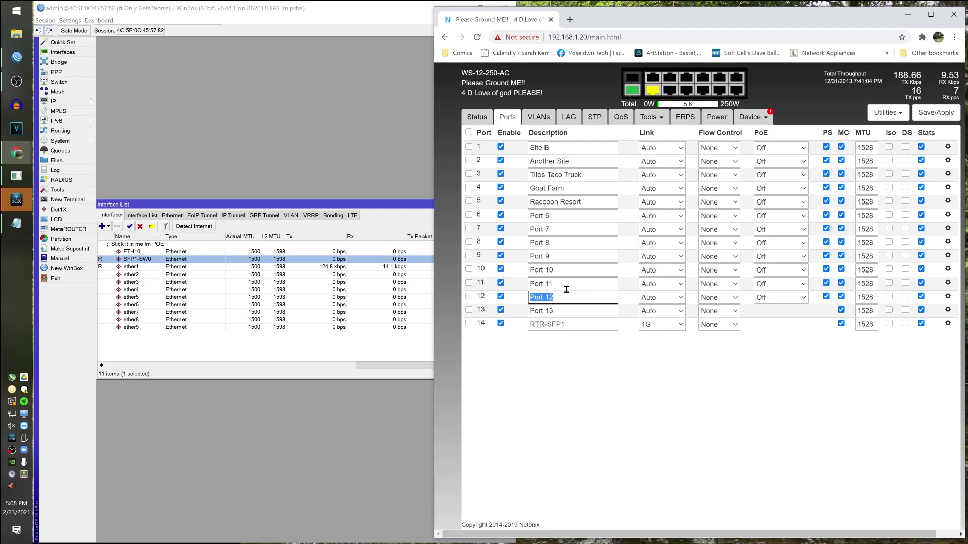
{"action": "type", "text": "APw"}
{"action": "key", "text": "BackSpace"}
{"action": "type", "text": "-W"}
{"action": "left_click", "coordinate": [564, 286]}
{"action": "type", "text": "AP"}
{"action": "key", "text": "Left"}
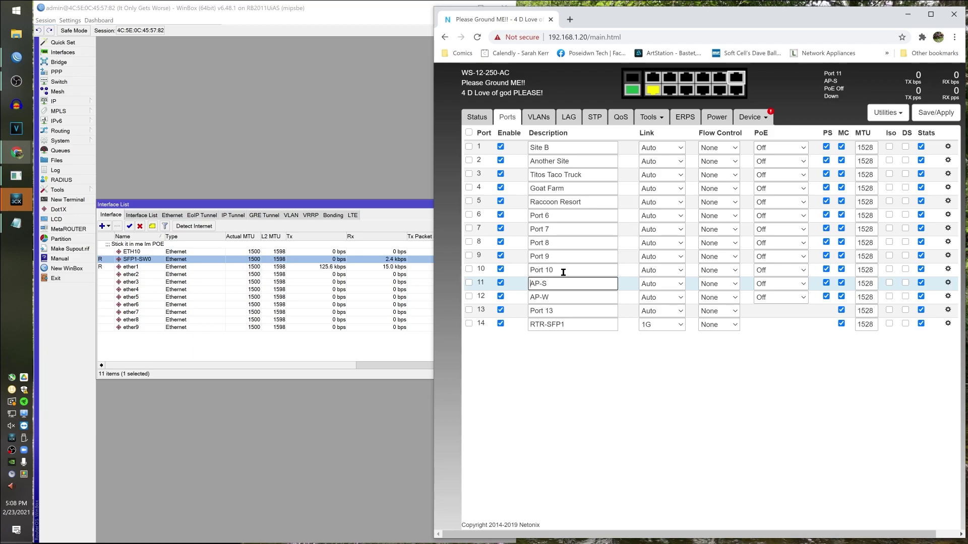
{"action": "left_click", "coordinate": [563, 272]}
{"action": "type", "text": "AP-E"}
{"action": "left_click", "coordinate": [564, 257]}
{"action": "type", "text": "AP-N"}
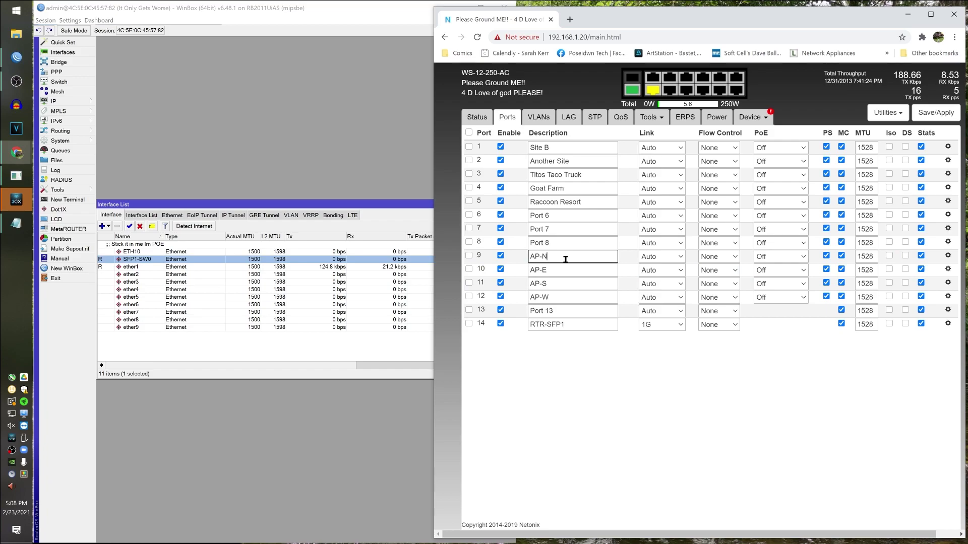
{"action": "left_click", "coordinate": [921, 119]}
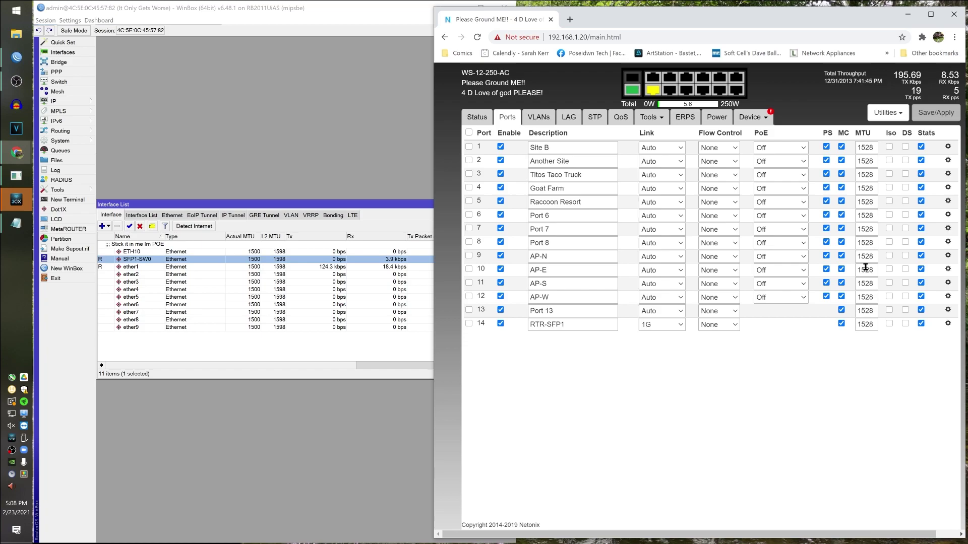
Enable isolation (Iso) on the four access-point ports, 9 through 12.
{"action": "left_click", "coordinate": [889, 256]}
{"action": "left_click", "coordinate": [889, 269]}
{"action": "left_click", "coordinate": [889, 283]}
{"action": "left_click", "coordinate": [889, 297]}
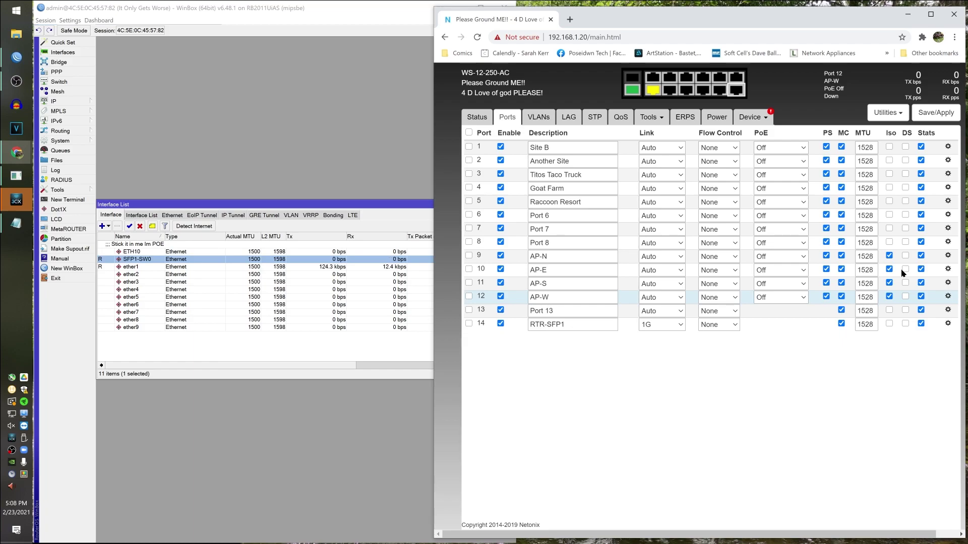
Save and apply the switch's port isolation settings.
{"action": "left_click", "coordinate": [942, 114]}
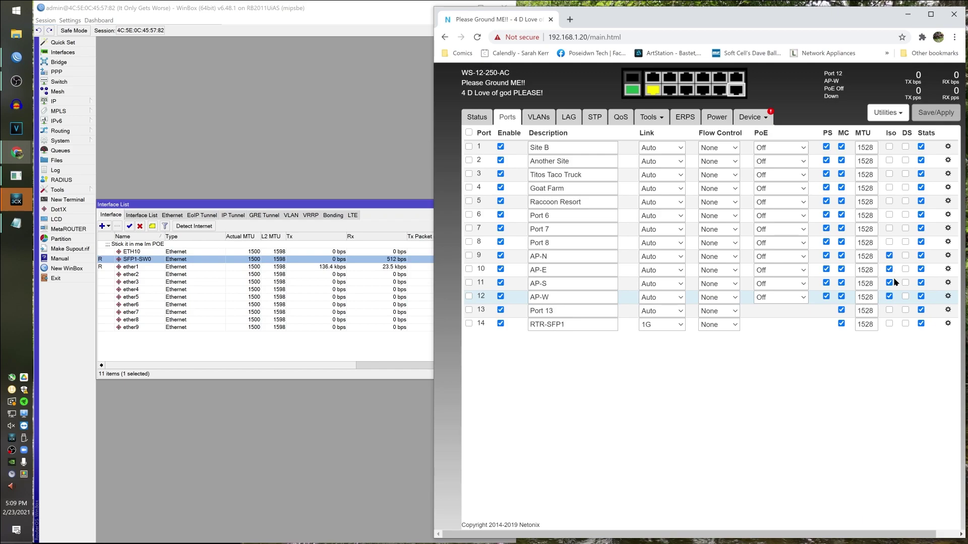
In WinBox, set up a new VLAN interface on SFP1-SW0 named "VL4000-LM" with VLAN ID 4000.
{"action": "left_click", "coordinate": [190, 335]}
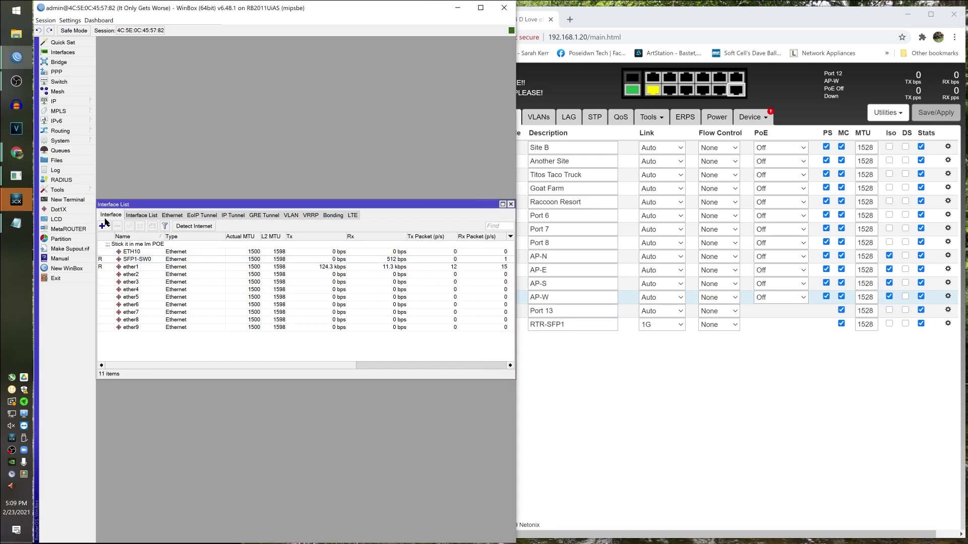
{"action": "left_click", "coordinate": [291, 215]}
{"action": "left_click", "coordinate": [112, 215]}
{"action": "left_click", "coordinate": [105, 225]}
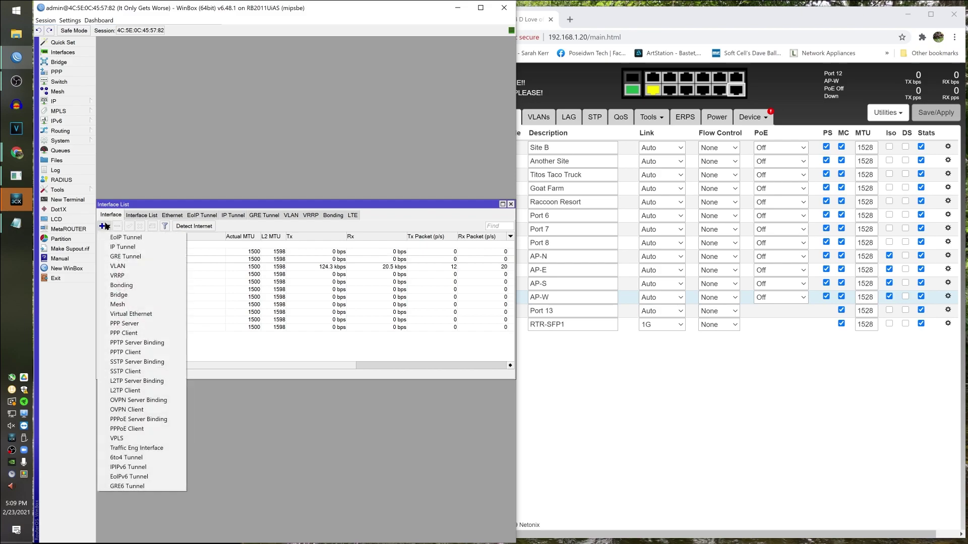
{"action": "left_click", "coordinate": [159, 268]}
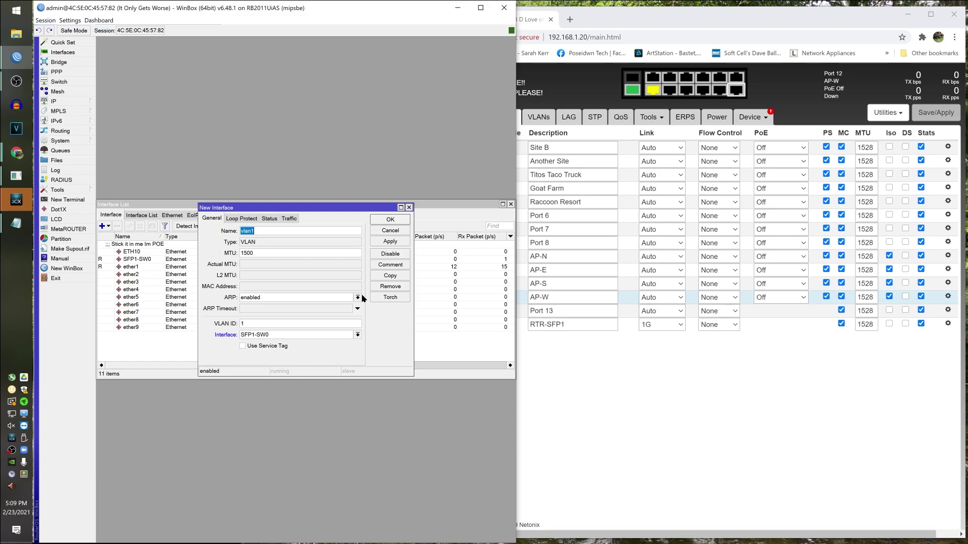
{"action": "type", "text": "VL4000-"}
{"action": "type", "text": "LM"}
{"action": "double_click", "coordinate": [294, 323]}
{"action": "type", "text": "4000"}
{"action": "left_click_drag", "start_coordinate": [256, 207], "coordinate": [345, 75]}
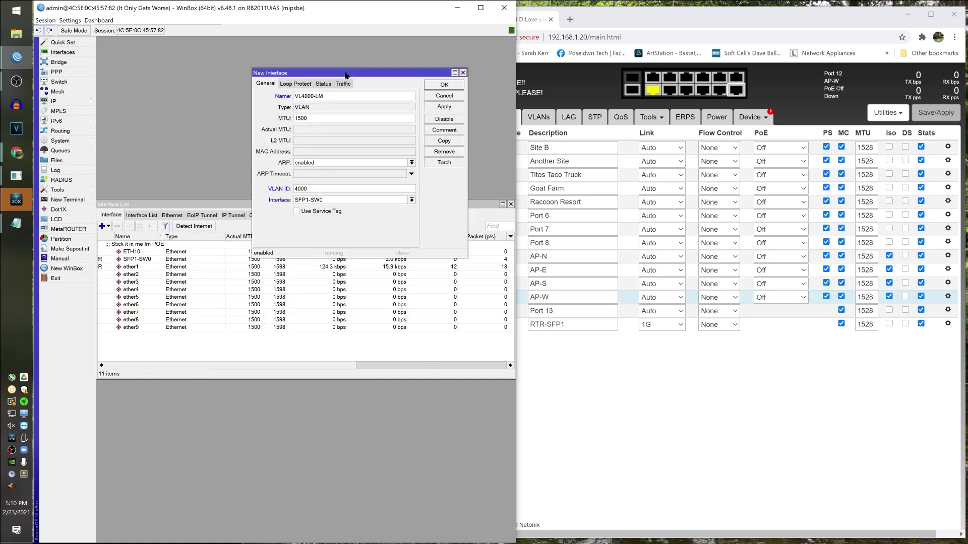
Rename the new VLAN 4000 interface "Night Stripper (LM-4000)", save it and widen the interface list's Name column.
{"action": "left_click", "coordinate": [345, 96]}
{"action": "double_click", "coordinate": [339, 95]}
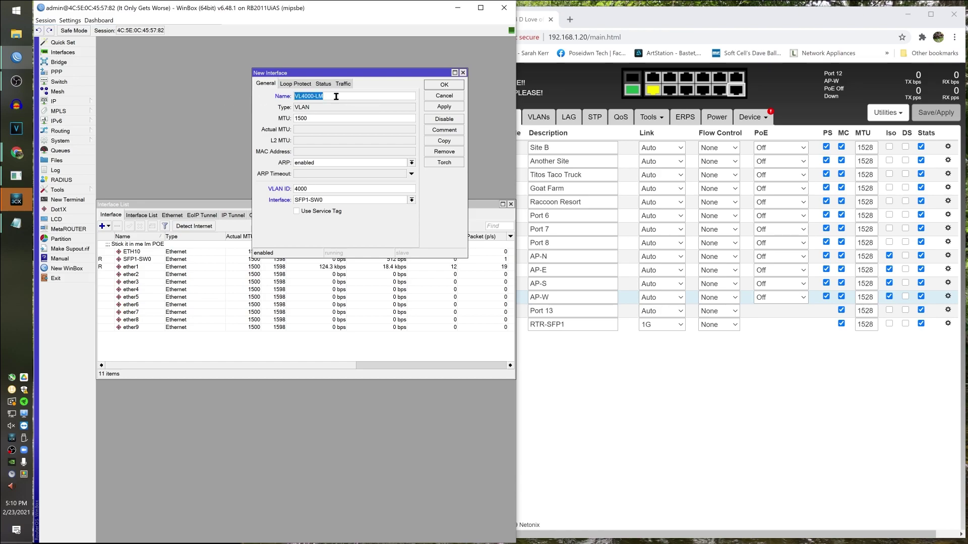
{"action": "type", "text": "Night Stripper (LM-400"}
{"action": "left_click", "coordinate": [458, 107]}
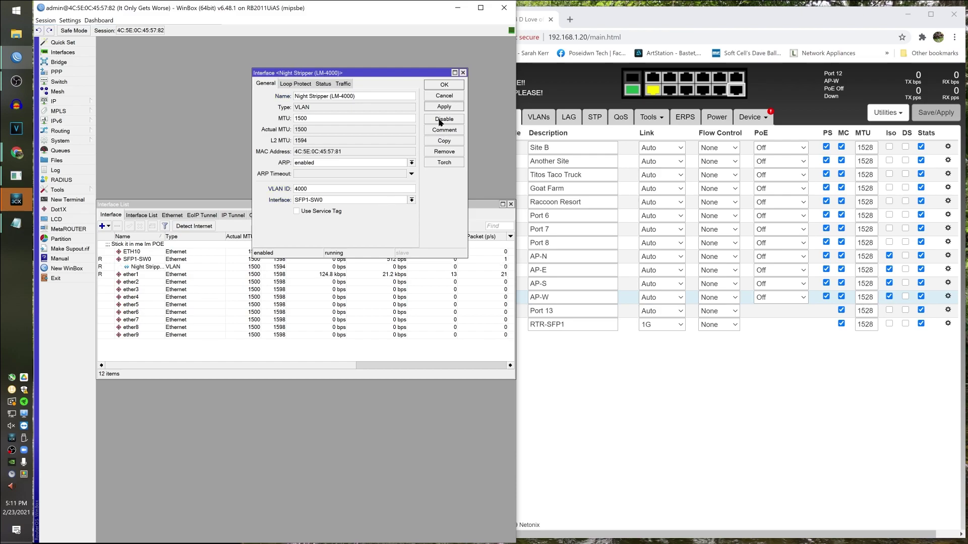
{"action": "left_click", "coordinate": [444, 84]}
{"action": "left_click_drag", "start_coordinate": [163, 236], "coordinate": [203, 233]}
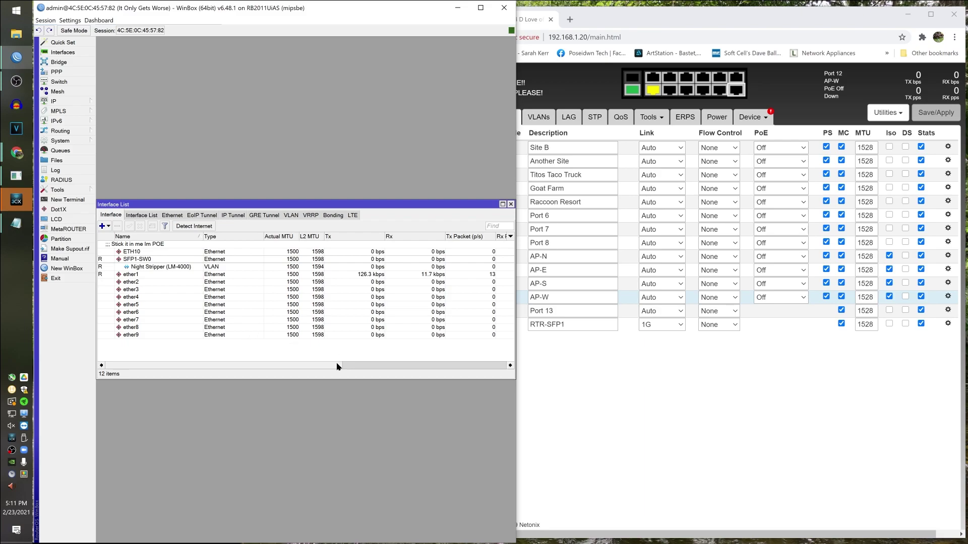
In the Netonix web interface, add VLAN 4000 with the description "LM-BRIDGE".
{"action": "left_click", "coordinate": [559, 468]}
{"action": "left_click", "coordinate": [531, 118]}
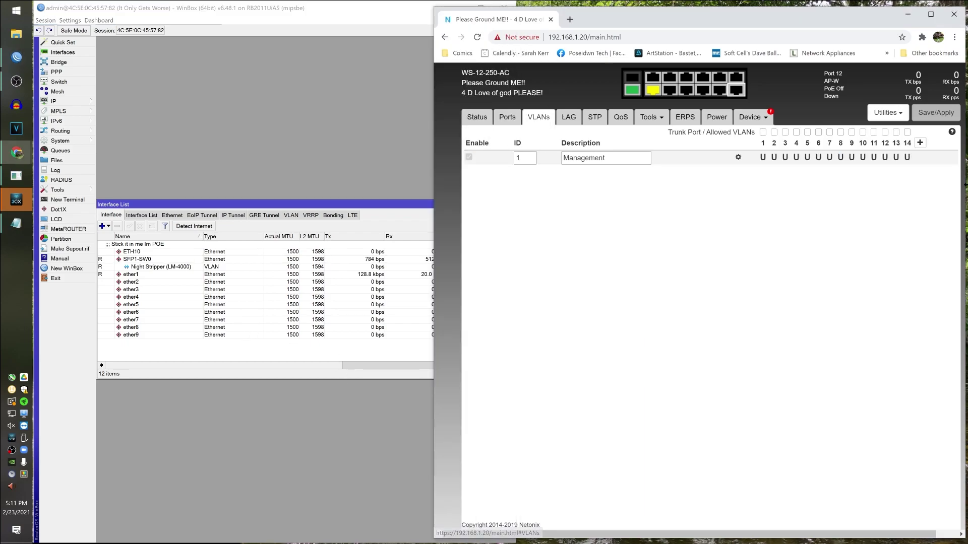
{"action": "left_click", "coordinate": [919, 142]}
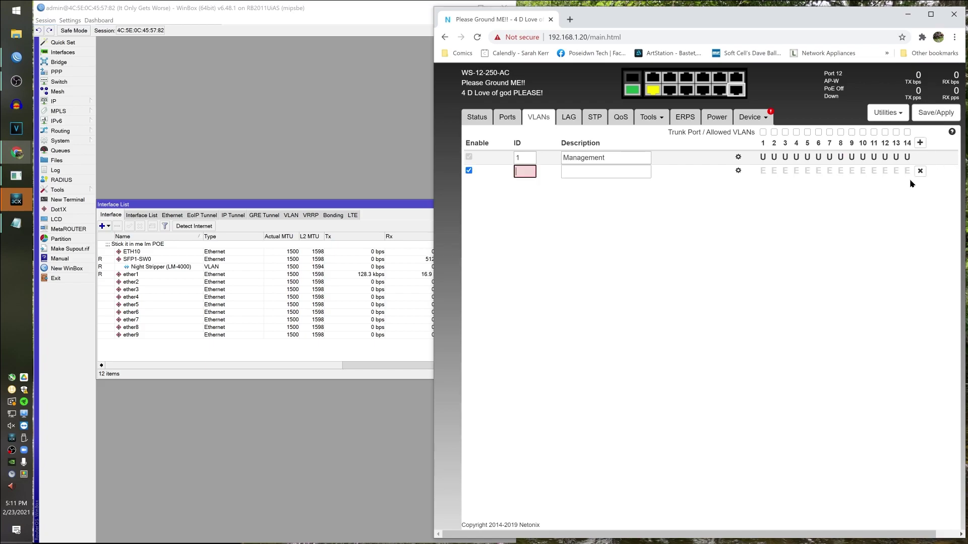
{"action": "type", "text": "4000"}
{"action": "left_click", "coordinate": [632, 176]}
{"action": "type", "text": "LM-"}
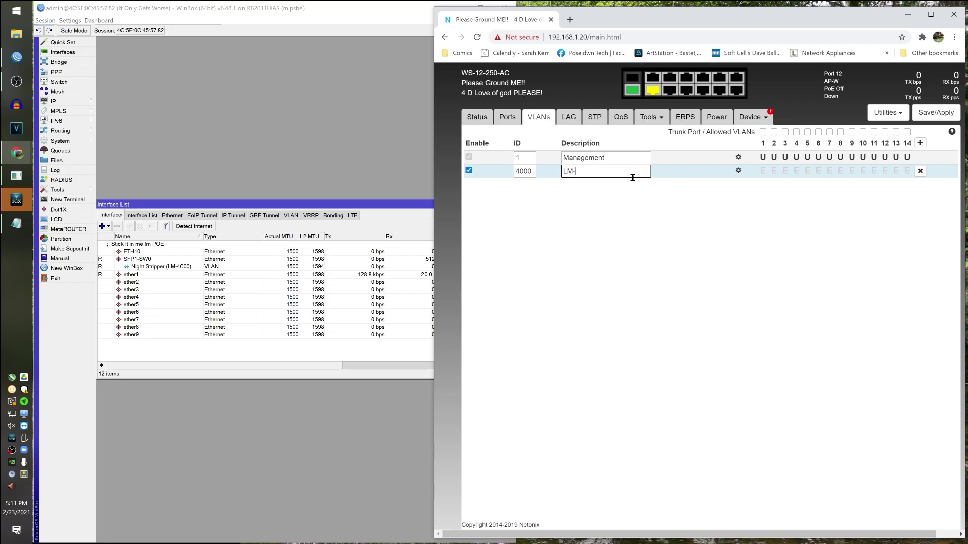
{"action": "type", "text": "BRIDGE"}
Exclude ports 9 through 12 from the Management VLAN.
{"action": "left_click", "coordinate": [886, 157]}
{"action": "left_click", "coordinate": [885, 158]}
{"action": "double_click", "coordinate": [874, 158]}
{"action": "double_click", "coordinate": [862, 158]}
{"action": "double_click", "coordinate": [861, 158]}
{"action": "double_click", "coordinate": [851, 157]}
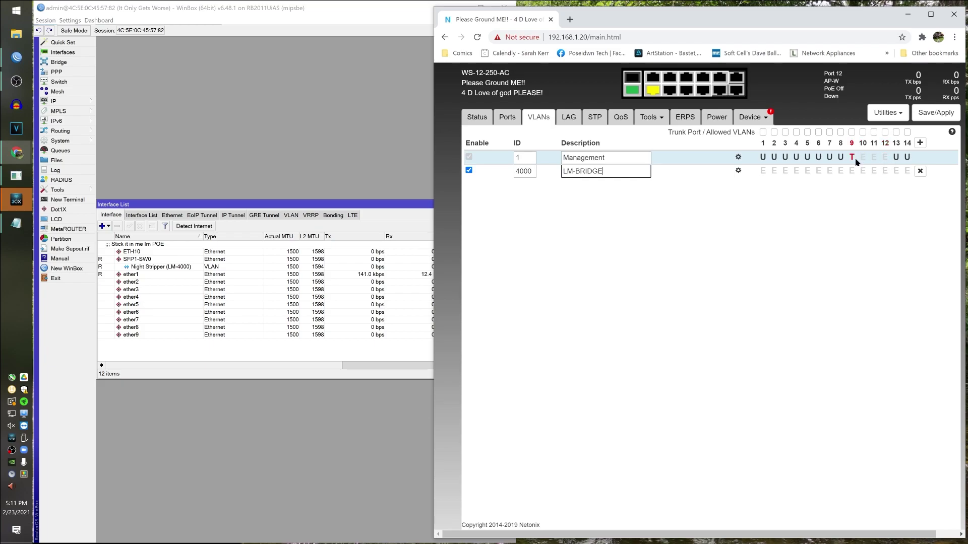
Make ports 9 through 12 untagged and port 14 tagged on VLAN 4000, and apply the configuration.
{"action": "left_click", "coordinate": [884, 171]}
{"action": "left_click", "coordinate": [874, 171]}
{"action": "left_click", "coordinate": [862, 171]}
{"action": "left_click", "coordinate": [852, 171]}
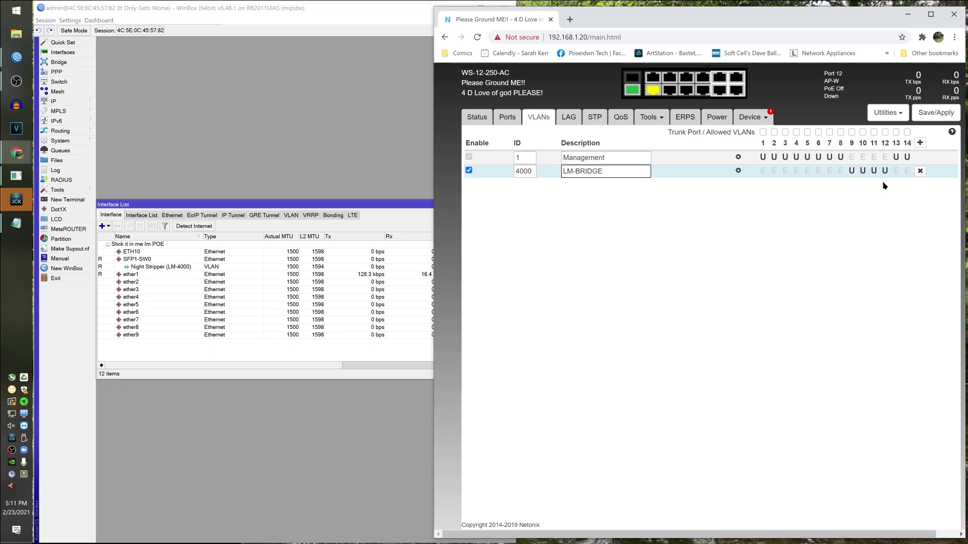
{"action": "mouse_move", "coordinate": [637, 91]}
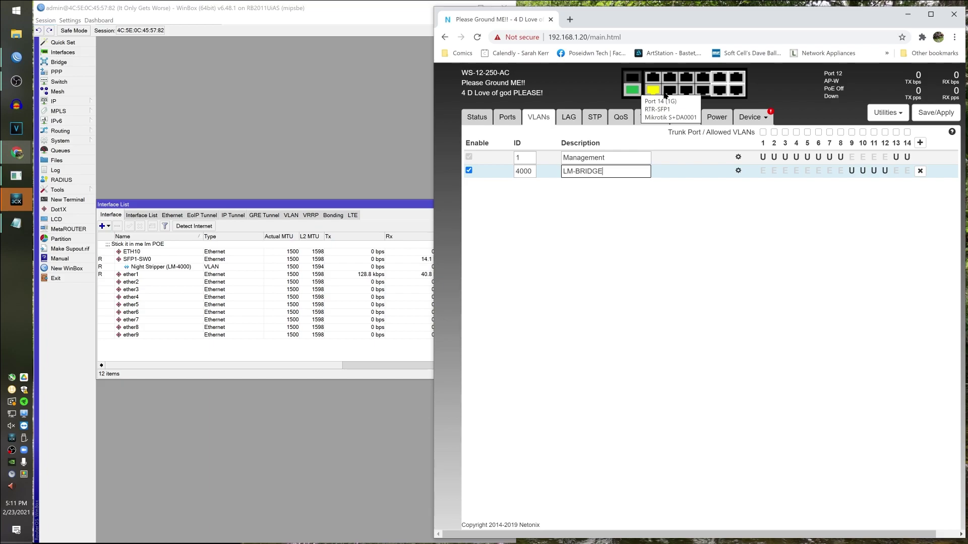
{"action": "left_click", "coordinate": [907, 173]}
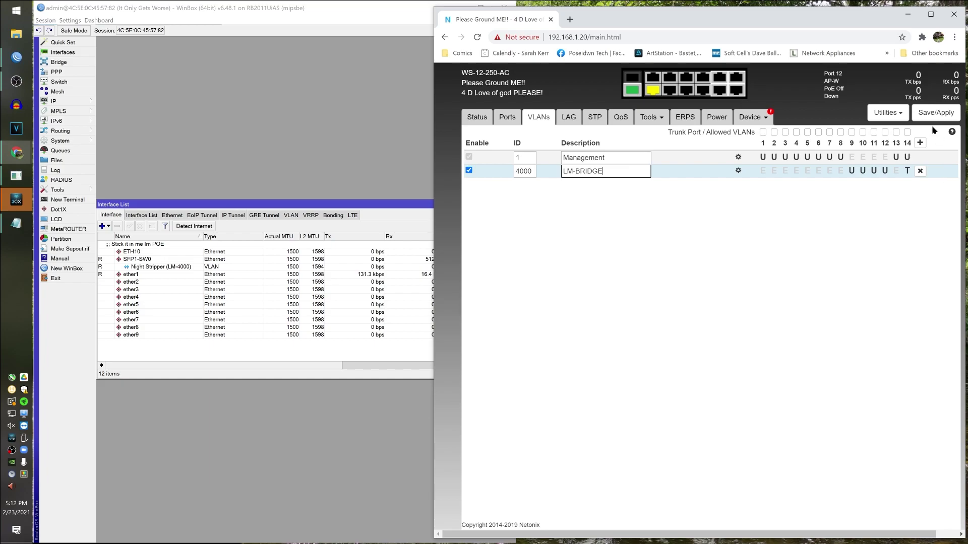
{"action": "left_click", "coordinate": [935, 113]}
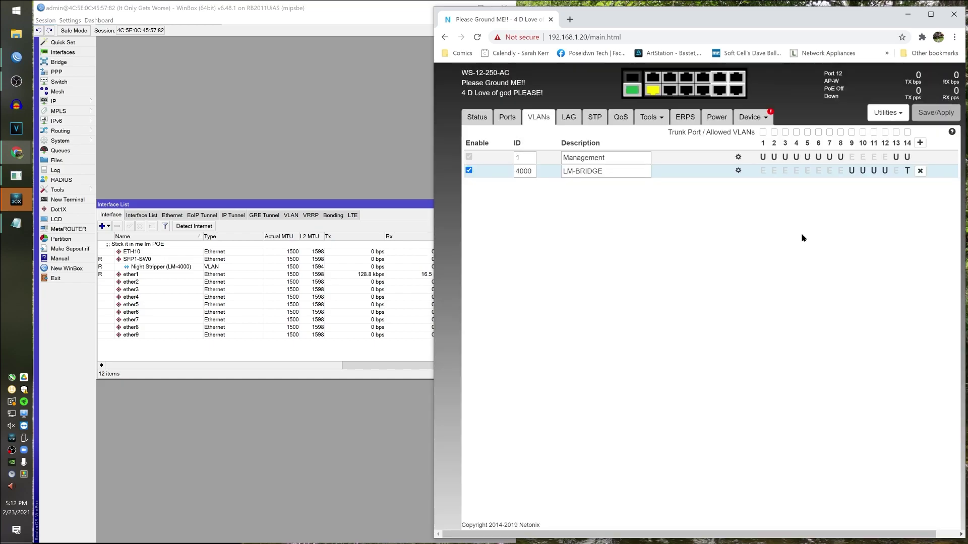
Add VLAN 1001 with the description "LM-MGMT" to the switch.
{"action": "left_click", "coordinate": [921, 145]}
{"action": "type", "text": "1000"}
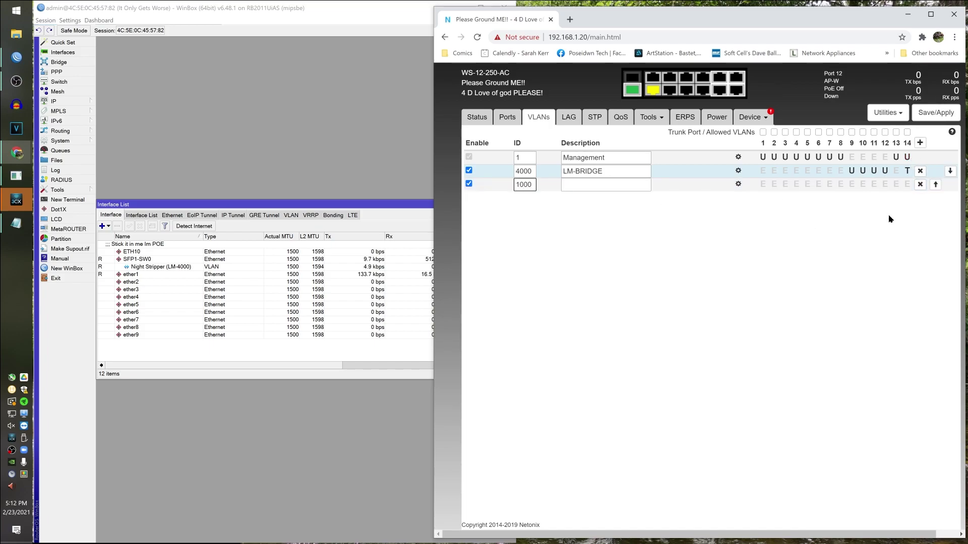
{"action": "key", "text": "BackSpace"}
{"action": "type", "text": "1"}
{"action": "left_click", "coordinate": [641, 186]}
{"action": "type", "text": "LM-"}
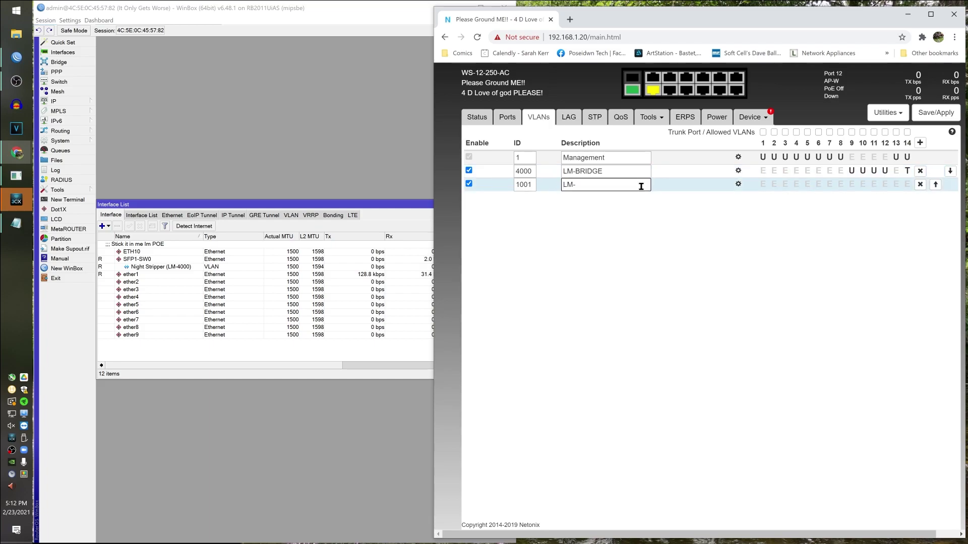
{"action": "type", "text": "MGMT"}
Tag ports 9 through 12 and port 14 on VLAN 1001, and apply the configuration.
{"action": "left_click", "coordinate": [863, 185]}
{"action": "left_click", "coordinate": [873, 184]}
{"action": "left_click", "coordinate": [885, 185]}
{"action": "left_click", "coordinate": [906, 184]}
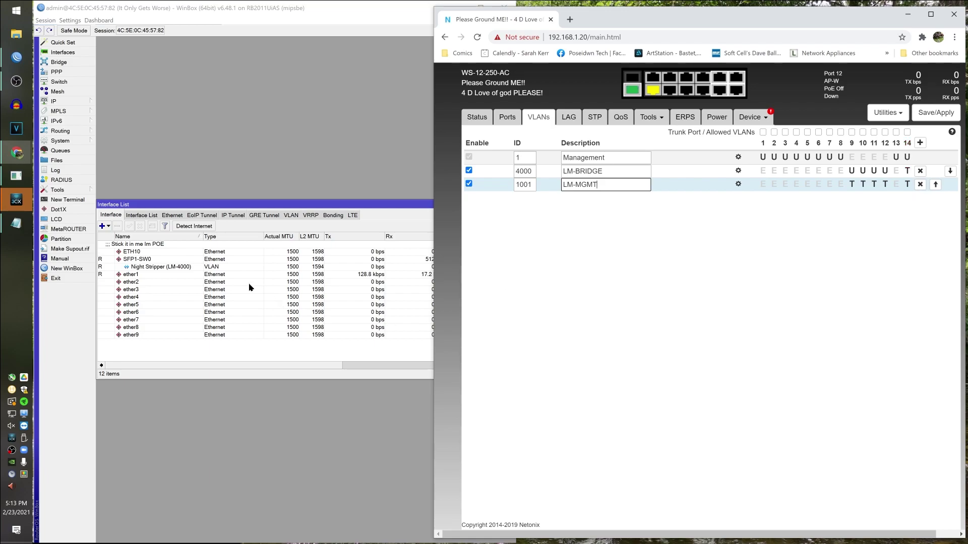
{"action": "left_click", "coordinate": [934, 113]}
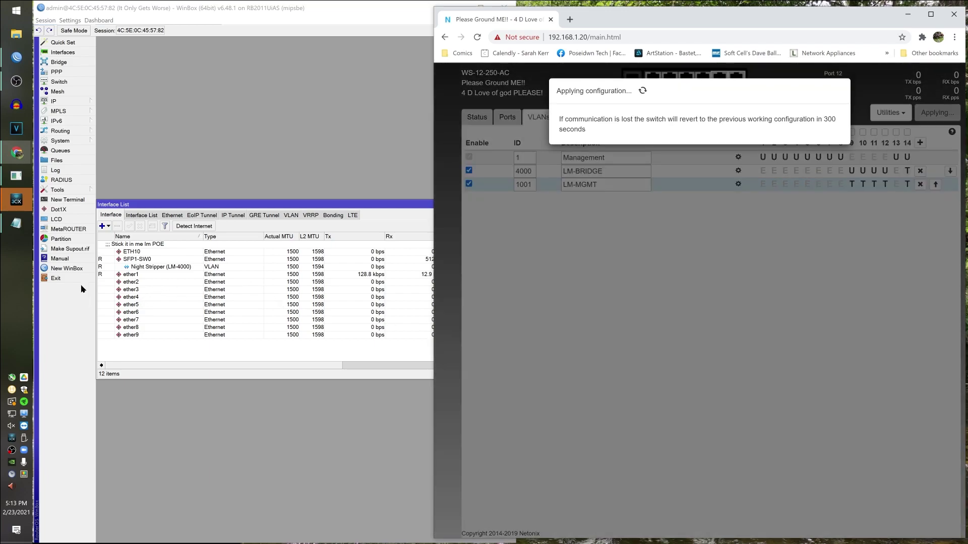
In WinBox, create a VLAN interface on SFP1-SW0 named "VL1001-MGMT" with VLAN ID 1001.
{"action": "left_click", "coordinate": [107, 226]}
{"action": "left_click", "coordinate": [133, 266]}
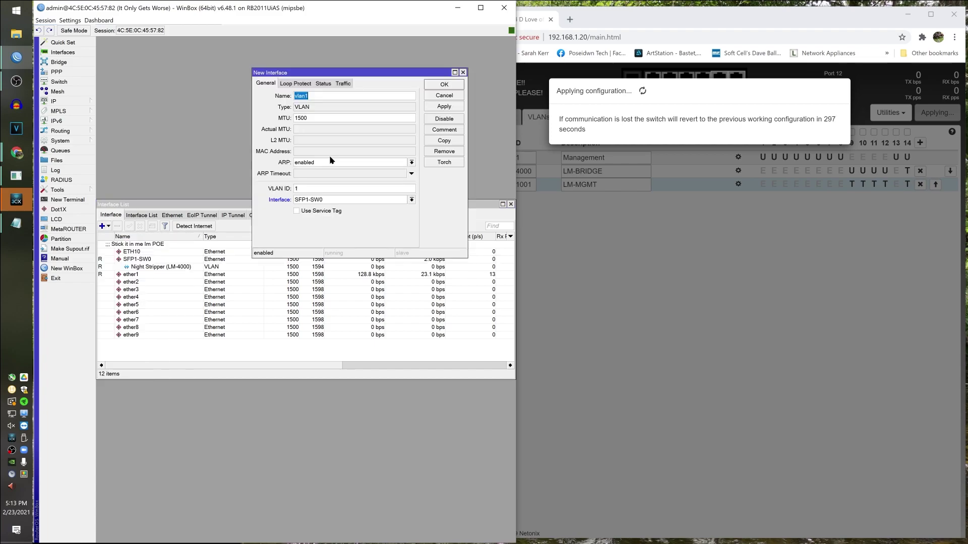
{"action": "type", "text": "VL1001-MGMT"}
{"action": "left_click", "coordinate": [403, 189]}
{"action": "type", "text": "001"}
{"action": "left_click", "coordinate": [444, 107]}
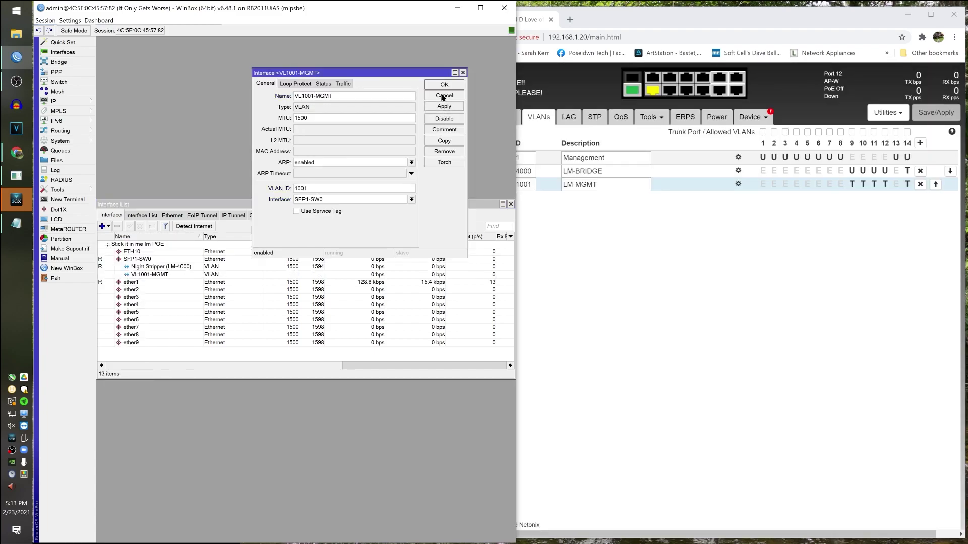
{"action": "left_click", "coordinate": [446, 84]}
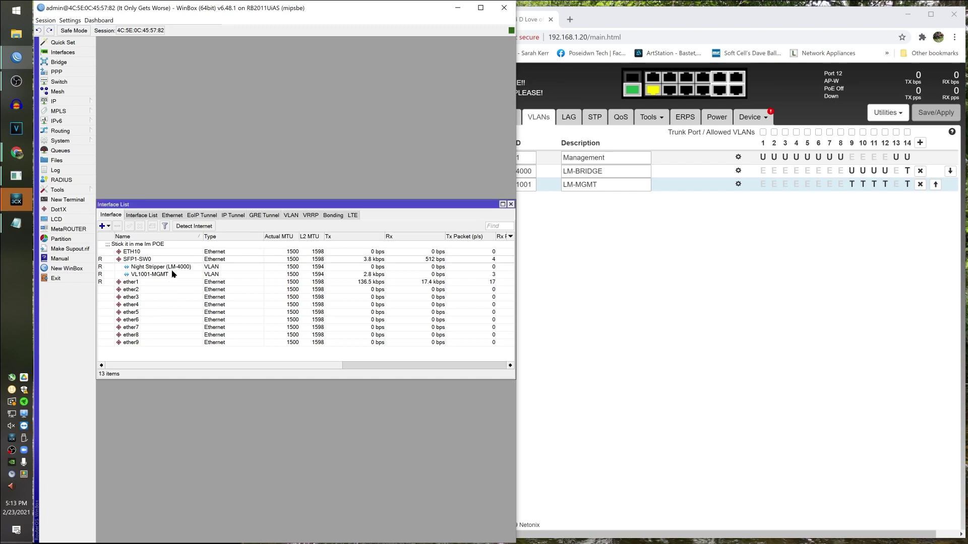
{"action": "left_click", "coordinate": [292, 274]}
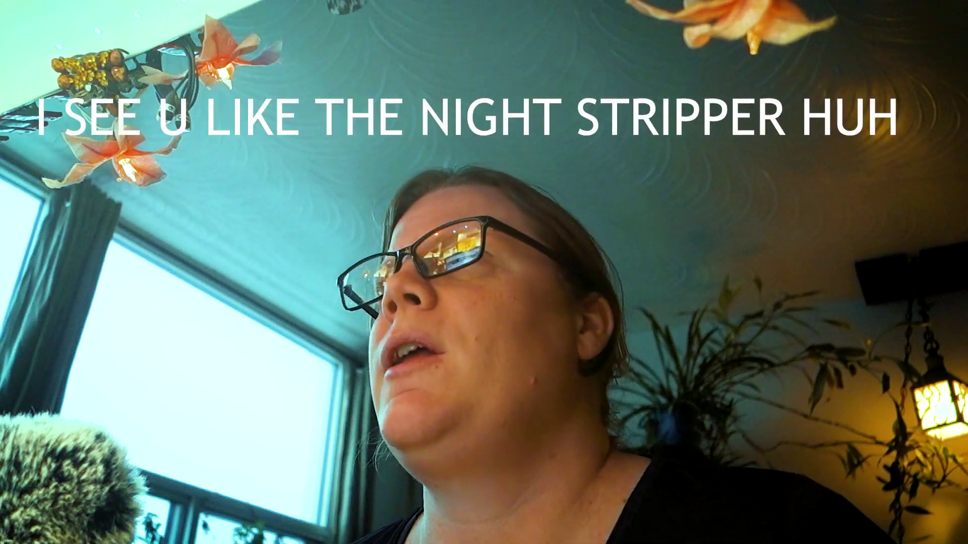
{"action": "key", "text": "Up"}
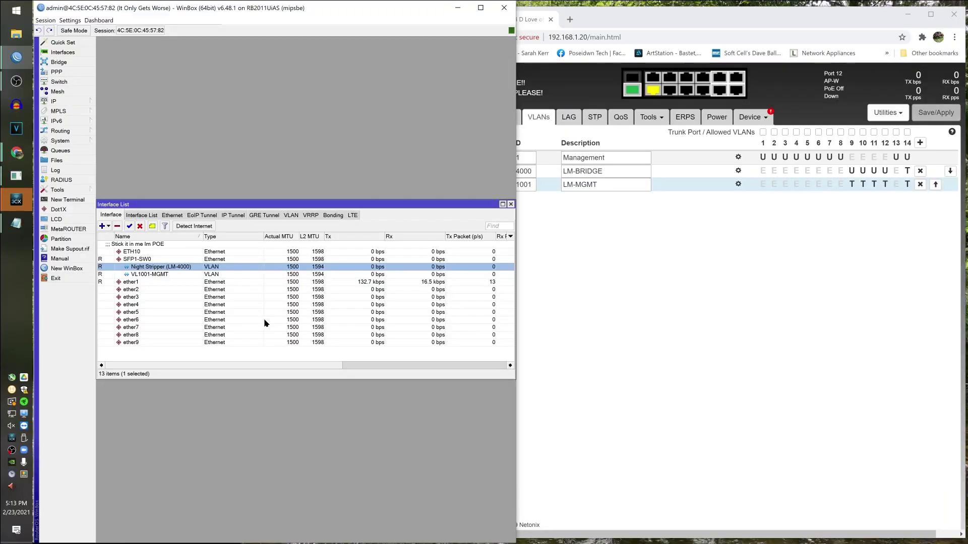
{"action": "left_click", "coordinate": [674, 287]}
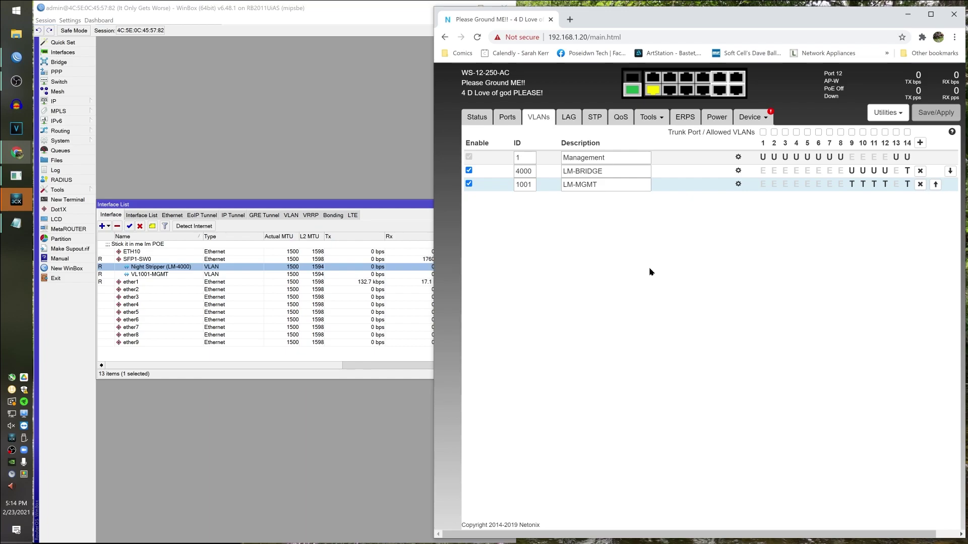
{"action": "left_click", "coordinate": [400, 123]}
{"action": "mouse_move", "coordinate": [634, 90]}
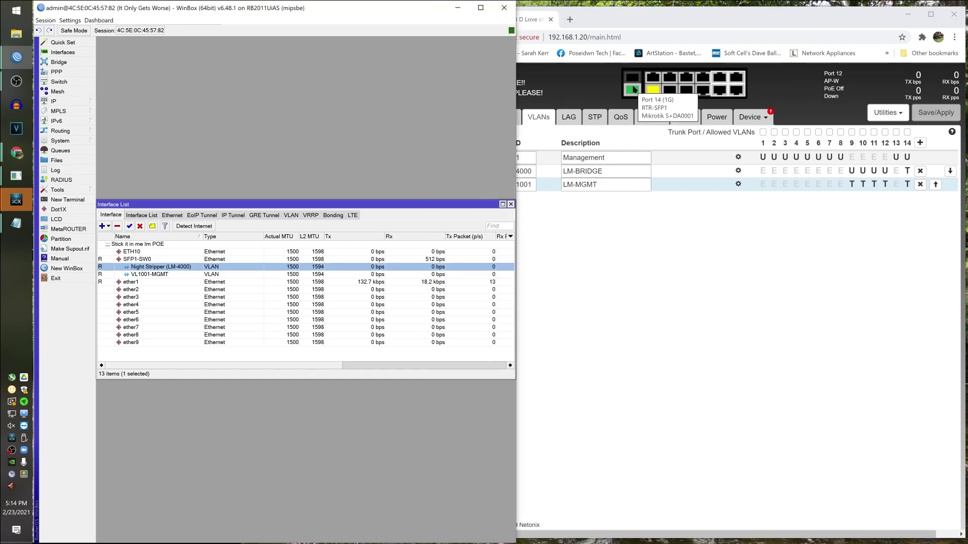
In the Netonix web interface, add VLAN 101 with the description "Site B".
{"action": "left_click", "coordinate": [710, 220]}
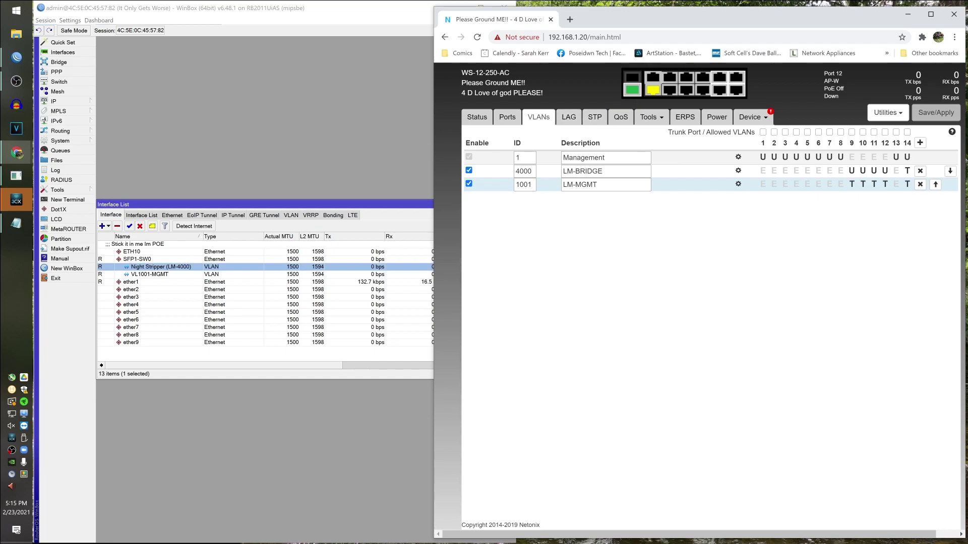
{"action": "mouse_move", "coordinate": [653, 77]}
{"action": "left_click", "coordinate": [920, 143]}
{"action": "type", "text": "101"}
{"action": "left_click", "coordinate": [583, 200]}
{"action": "type", "text": "Site B"}
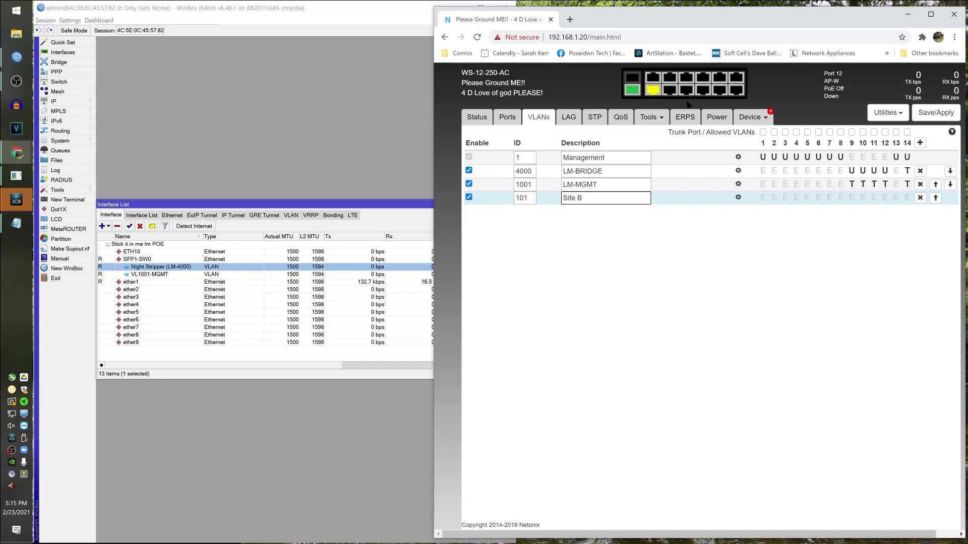
Move port 1 from the Management VLAN to VLAN 101 as untagged, with port 14 tagged, and apply the configuration.
{"action": "left_click", "coordinate": [763, 157]}
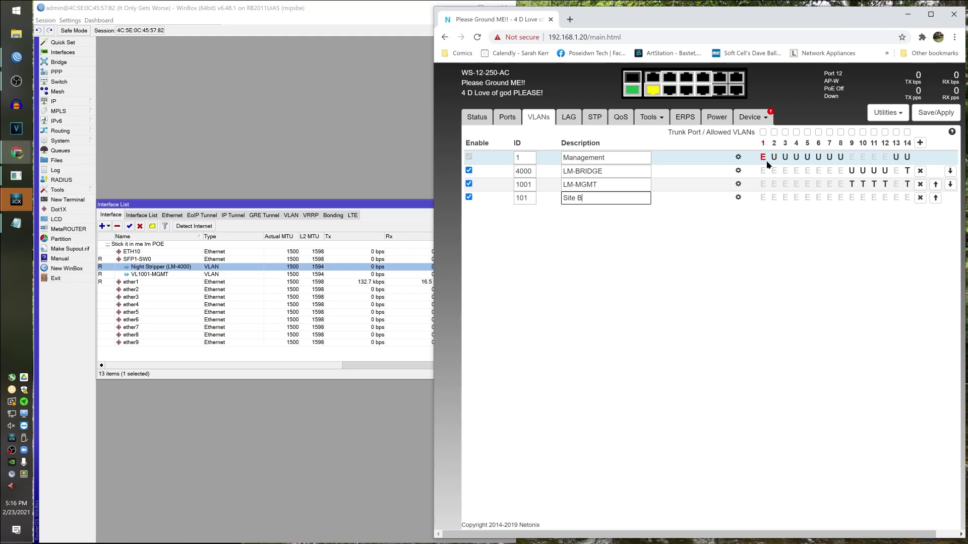
{"action": "left_click", "coordinate": [763, 198]}
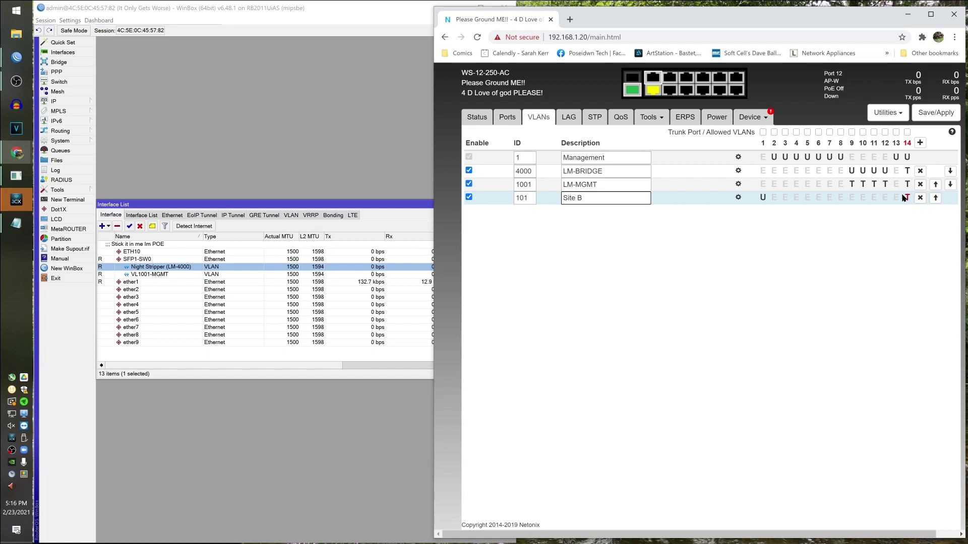
{"action": "key", "text": "Return"}
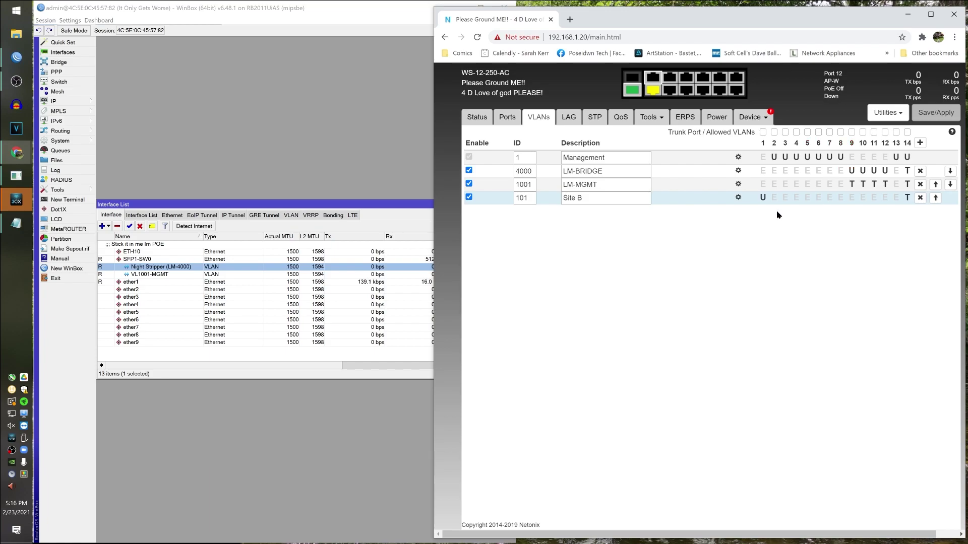
Add another VLAN with ID 102 to the switch's VLAN table.
{"action": "left_click", "coordinate": [919, 143]}
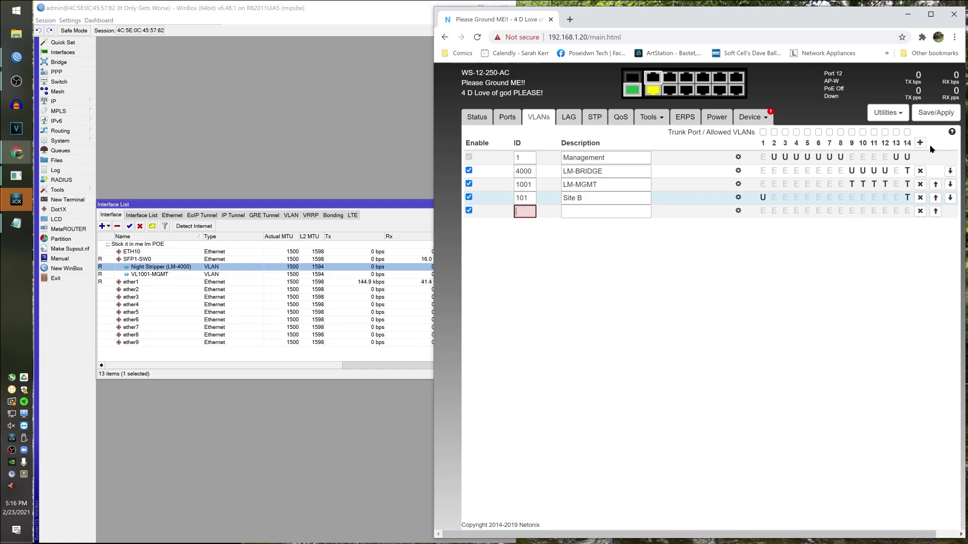
{"action": "type", "text": "102"}
{"action": "left_click", "coordinate": [773, 159]}
{"action": "left_click", "coordinate": [773, 158]}
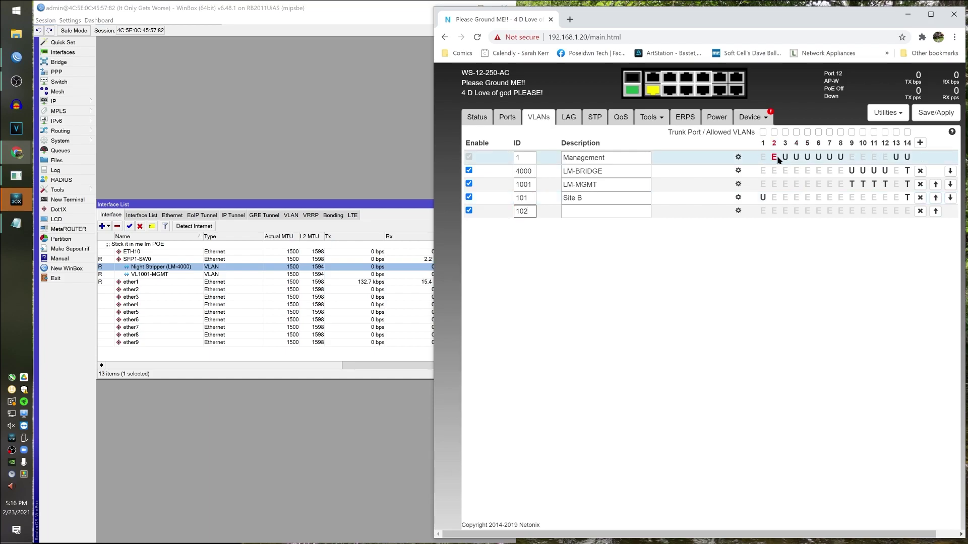
{"action": "mouse_move", "coordinate": [654, 92]}
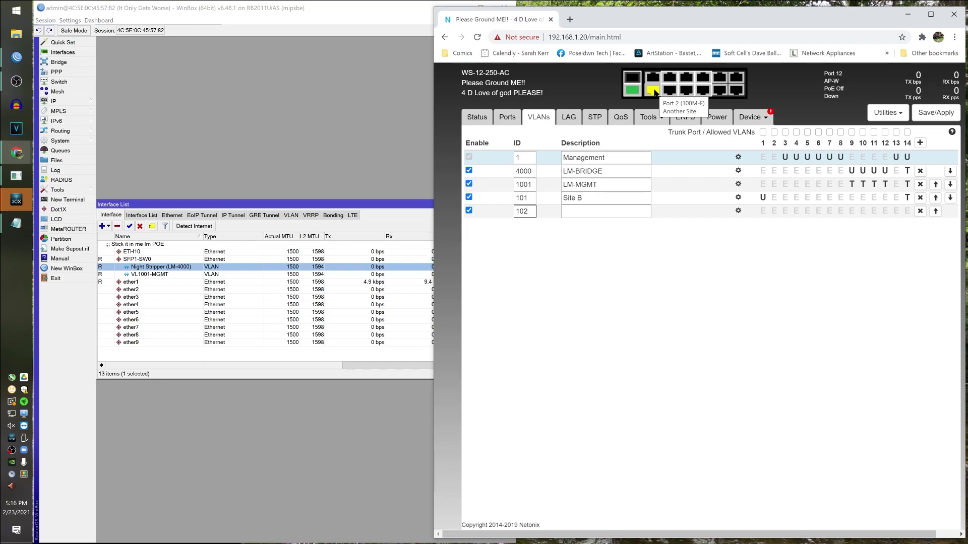
{"action": "left_click", "coordinate": [774, 157]}
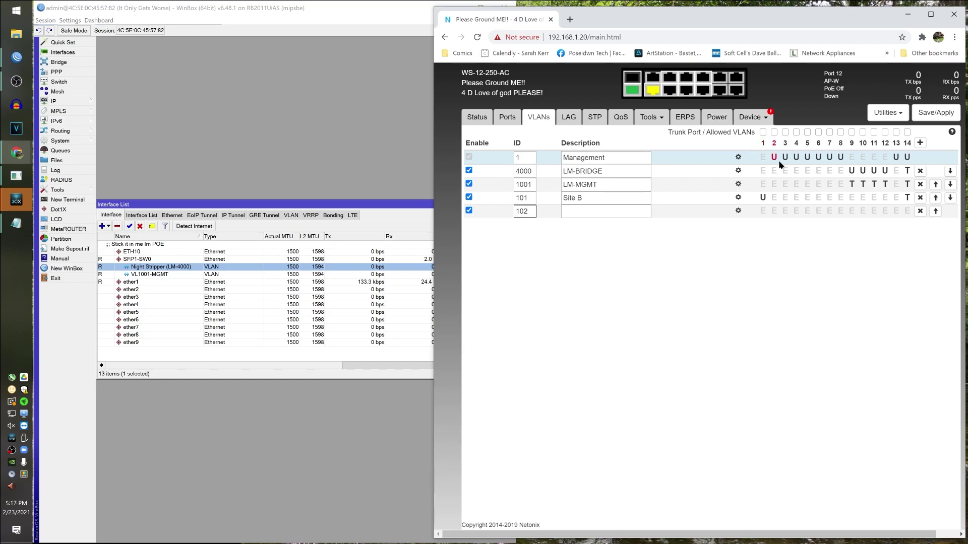
Tag port 14 on VLAN 102 and describe the VLAN as "Another Site".
{"action": "left_click", "coordinate": [908, 210]}
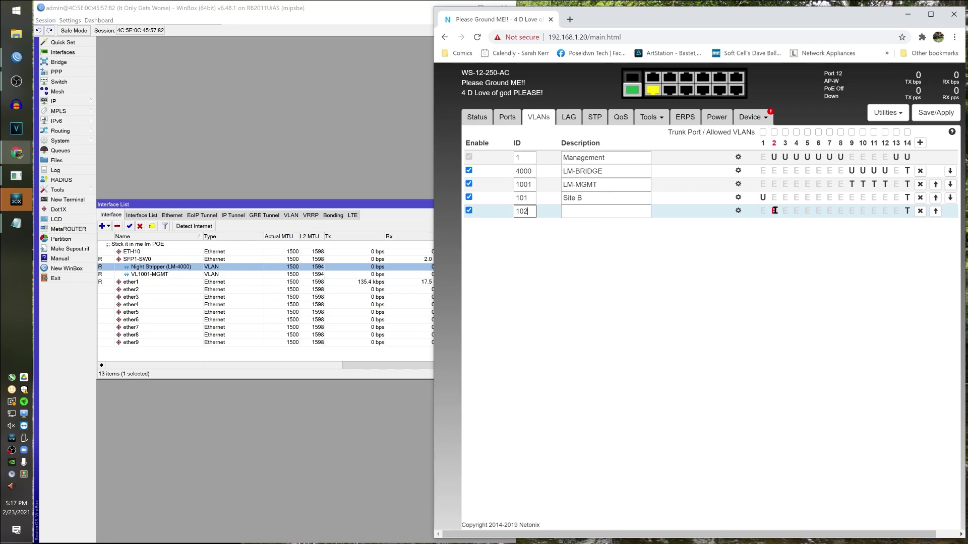
{"action": "left_click", "coordinate": [606, 215]}
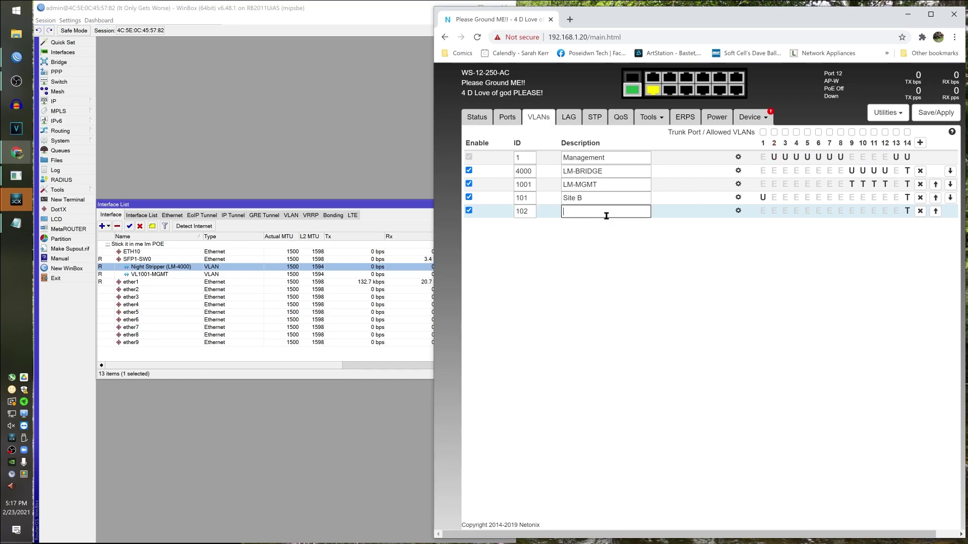
{"action": "type", "text": "Another Site"}
Add a further VLAN with ID 103 to the switch's VLAN table.
{"action": "left_click", "coordinate": [920, 143]}
{"action": "type", "text": "103"}
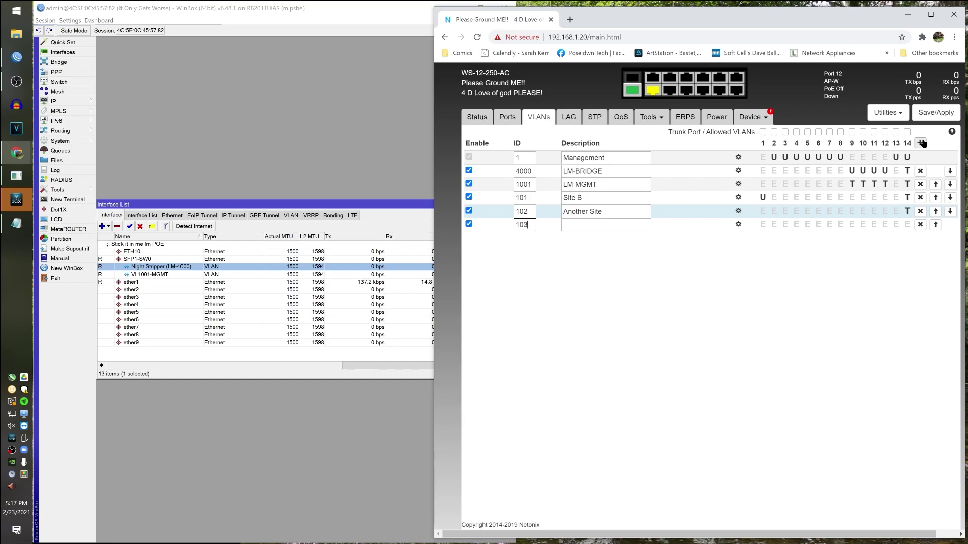
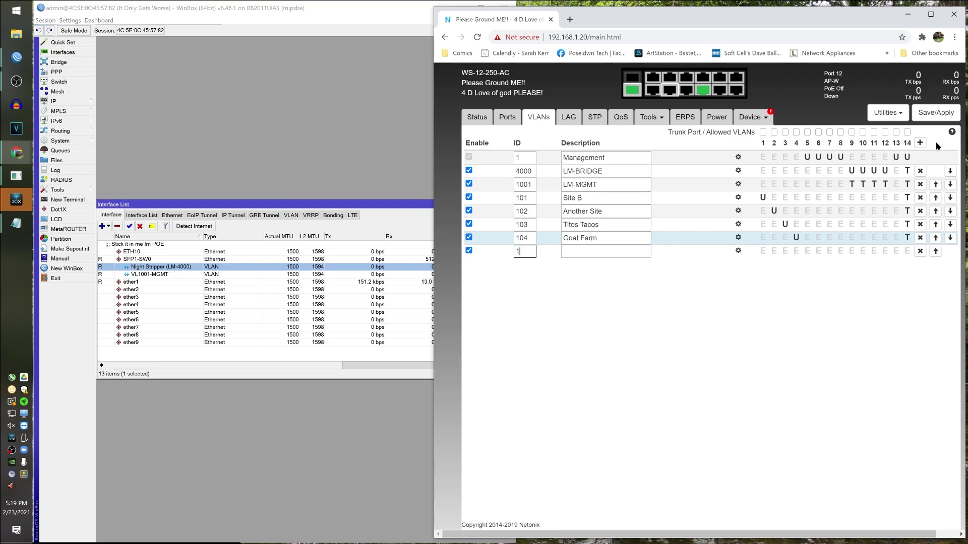
Define VLAN 105 as "Raccoons <3", move port 5 from Management to it untagged with port 14 tagged, and apply the configuration.
{"action": "type", "text": "05"}
{"action": "left_click", "coordinate": [599, 249]}
{"action": "type", "text": "Raccoons <3"}
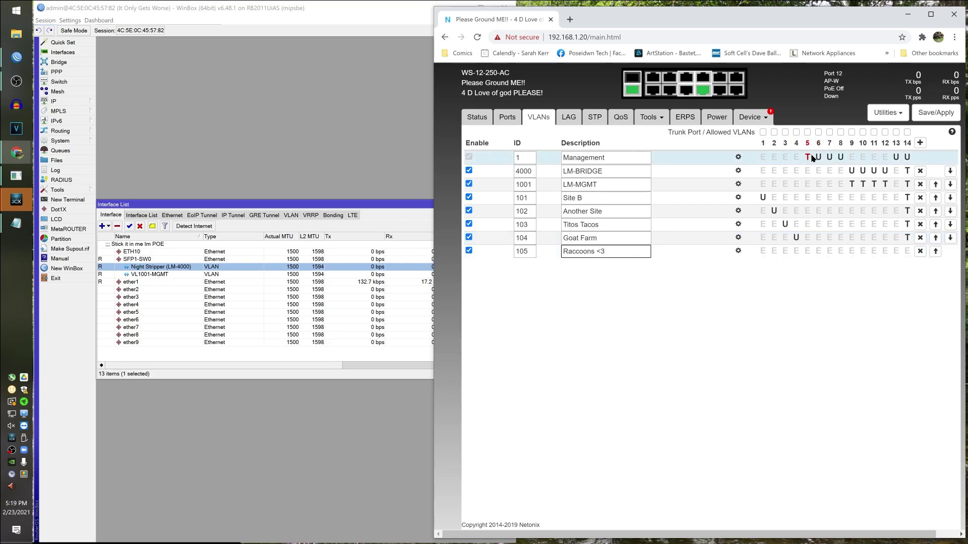
{"action": "left_click", "coordinate": [807, 251]}
{"action": "left_click", "coordinate": [910, 256]}
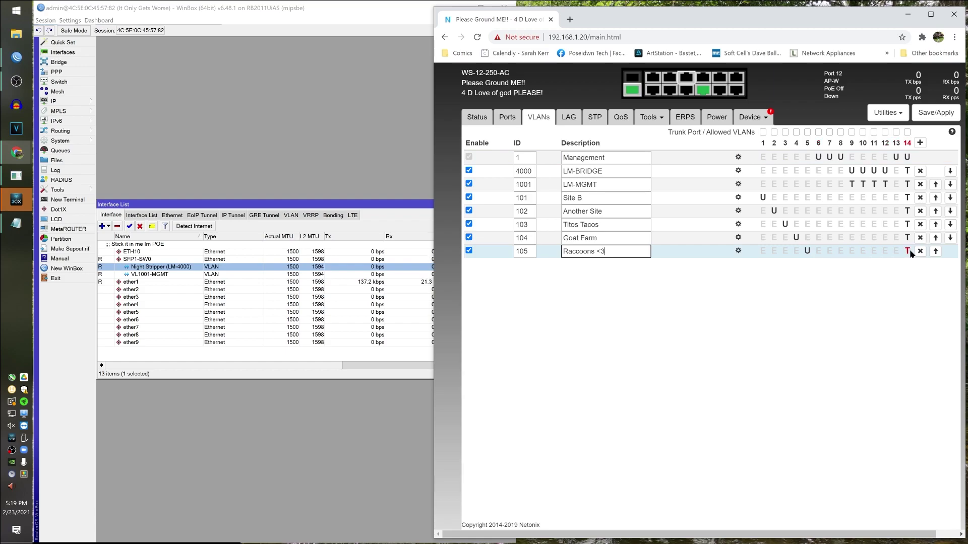
{"action": "left_click", "coordinate": [929, 114]}
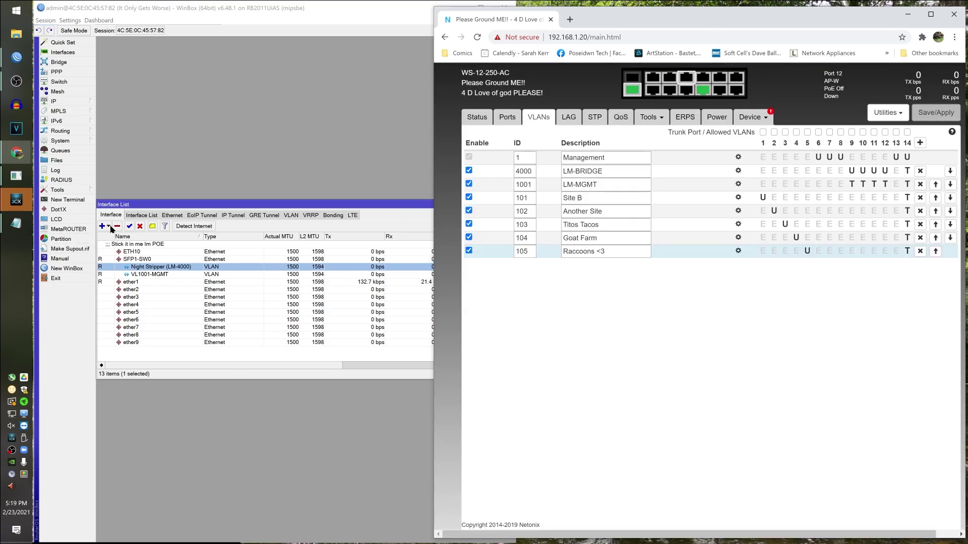
In WinBox, create a VLAN interface on SFP1-SW0 named "VL101-Site-B" with VLAN ID 101.
{"action": "left_click", "coordinate": [108, 226]}
{"action": "left_click", "coordinate": [186, 147]}
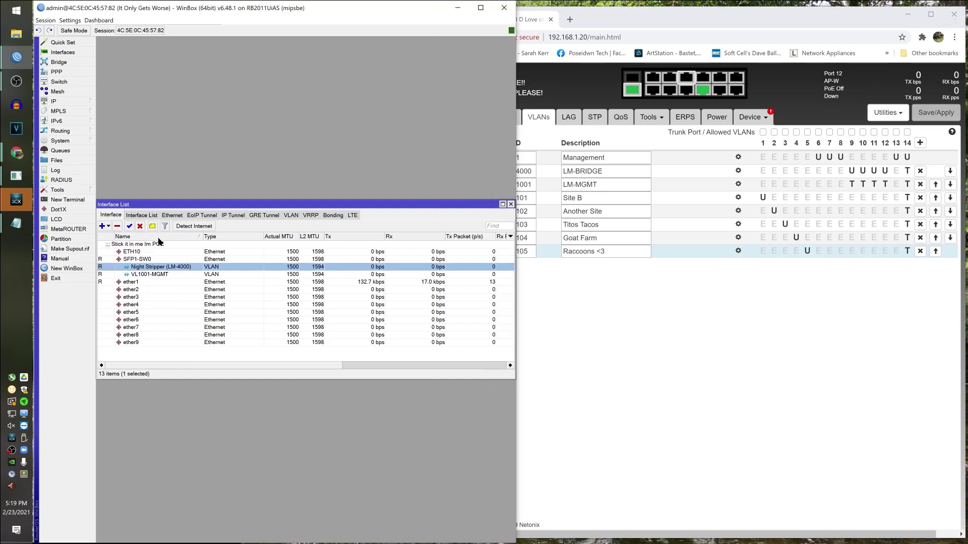
{"action": "left_click", "coordinate": [296, 217]}
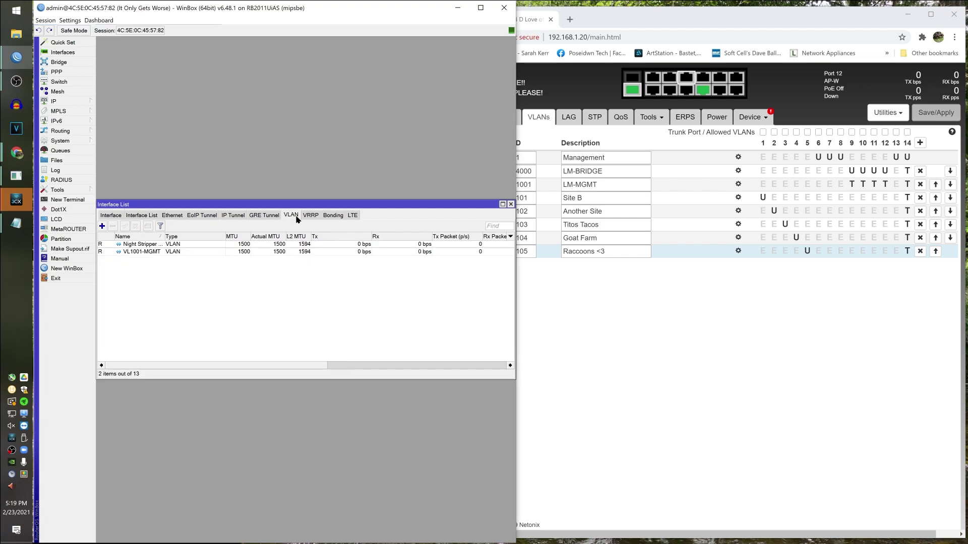
{"action": "left_click", "coordinate": [102, 226]}
{"action": "type", "text": "VL101-Site-B"}
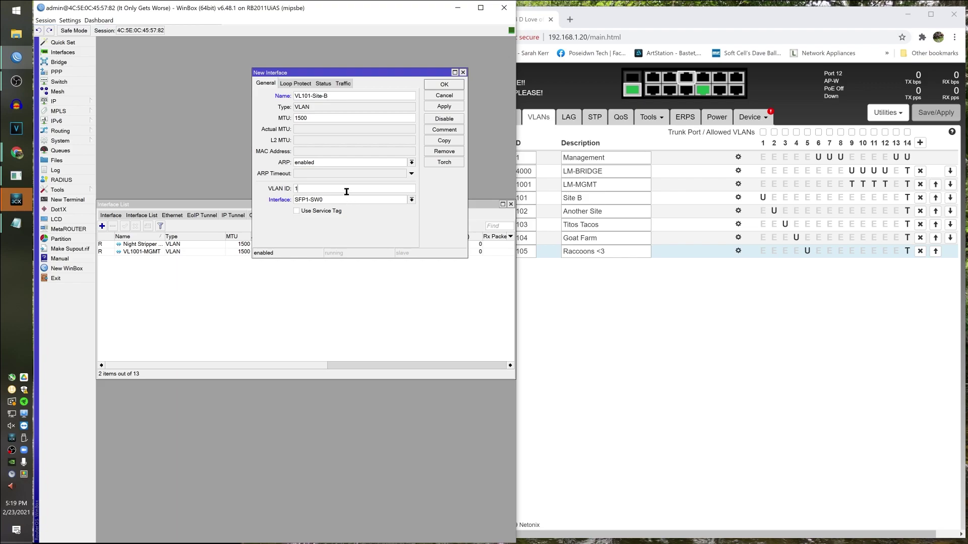
{"action": "left_click", "coordinate": [345, 189]}
{"action": "type", "text": "01"}
{"action": "left_click", "coordinate": [397, 201]}
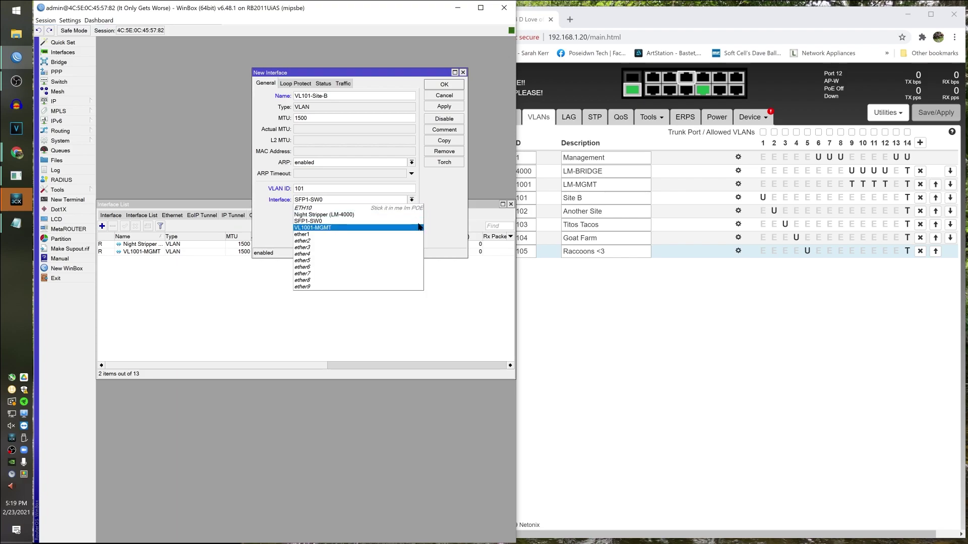
{"action": "left_click", "coordinate": [383, 222]}
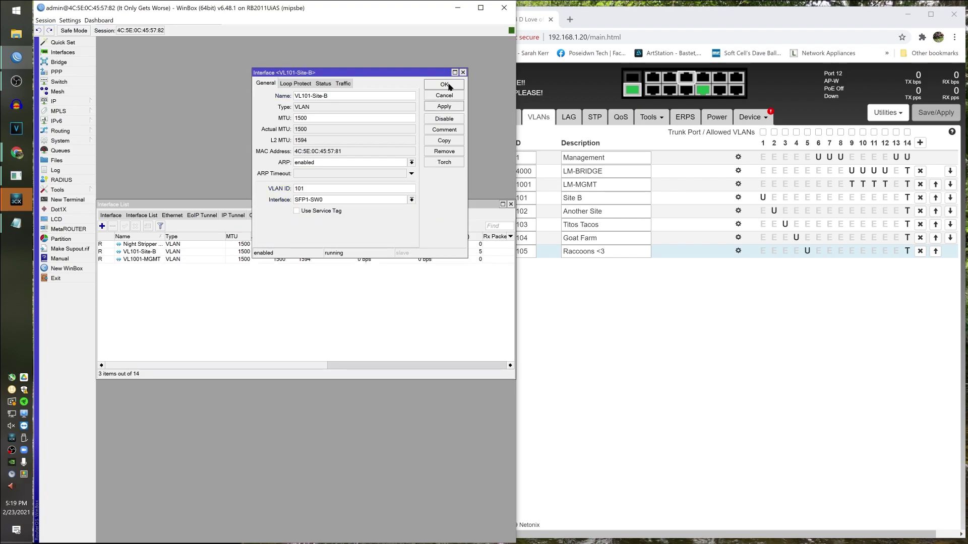
{"action": "left_click", "coordinate": [444, 84]}
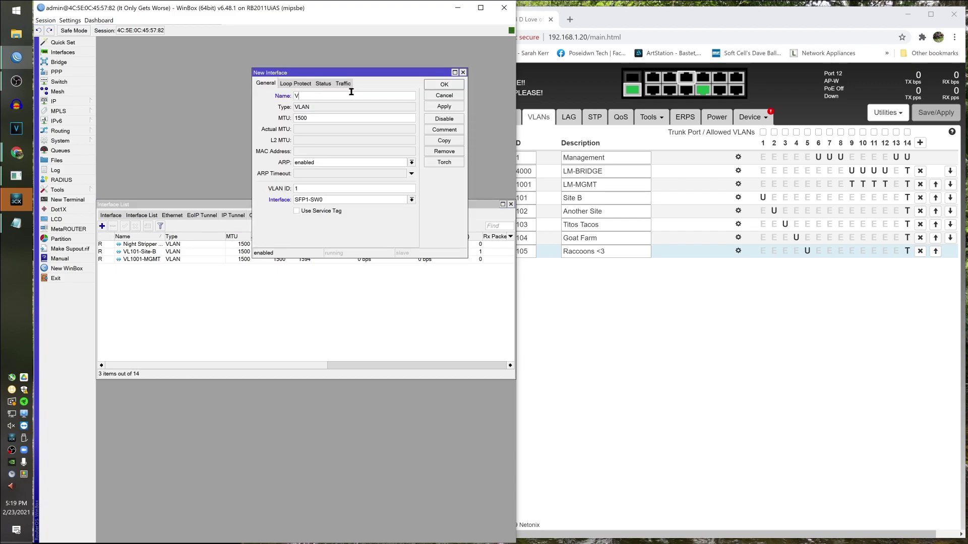
Create a VLAN interface on SFP1-SW0 named "VL102-Another-Site" with VLAN ID 102.
{"action": "type", "text": "L102"}
{"action": "mouse_move", "coordinate": [653, 95]}
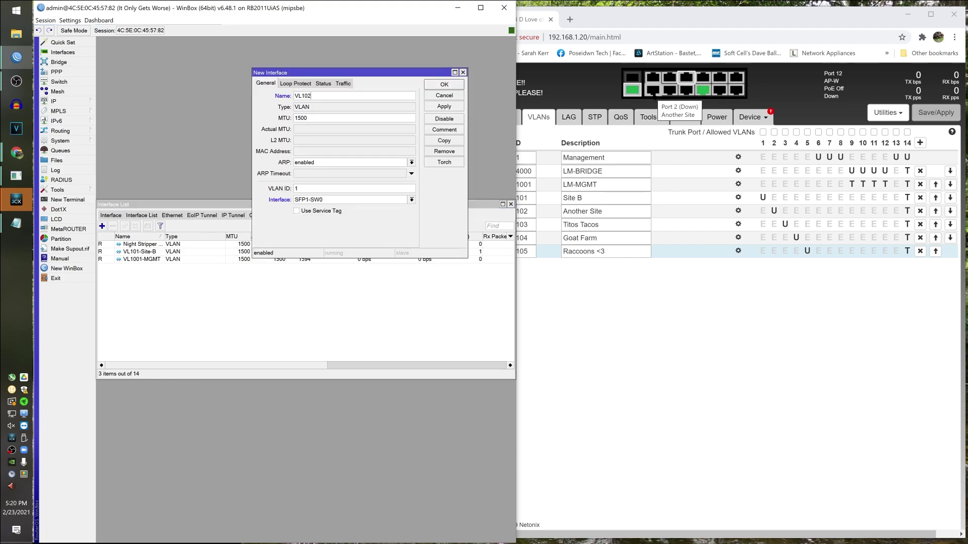
{"action": "type", "text": "-AnotherS"}
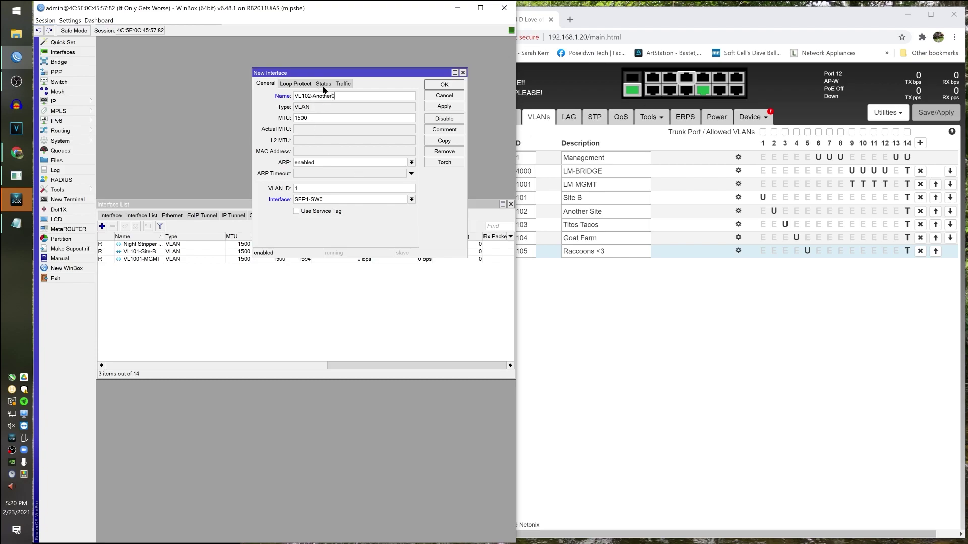
{"action": "double_click", "coordinate": [327, 188]}
{"action": "type", "text": "02"}
{"action": "left_click", "coordinate": [438, 108]}
{"action": "left_click", "coordinate": [443, 86]}
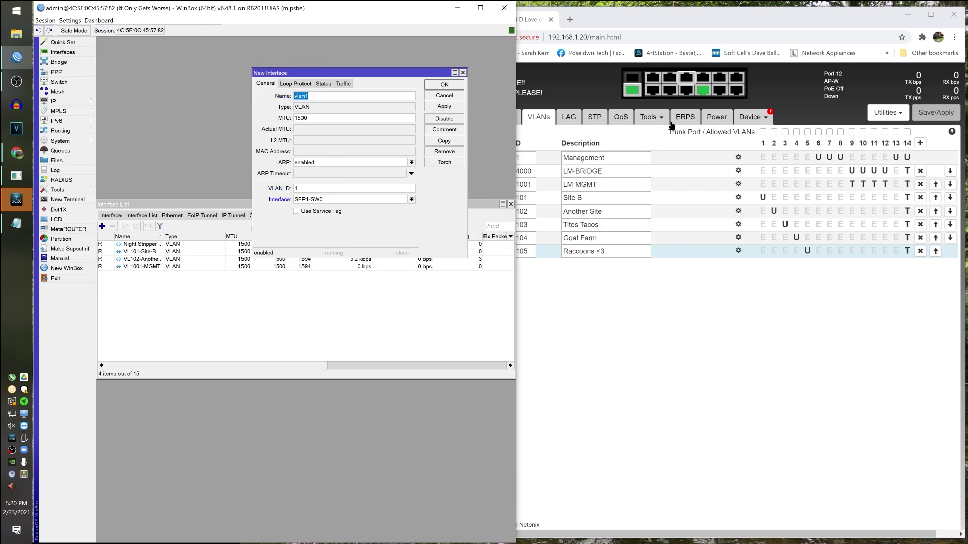
Create a VLAN interface on SFP1-SW0 named "VL103-Titos" with VLAN ID 103.
{"action": "type", "text": "VL103-Titos"}
{"action": "left_click", "coordinate": [325, 189]}
{"action": "type", "text": "03"}
{"action": "left_click", "coordinate": [434, 107]}
{"action": "left_click", "coordinate": [437, 85]}
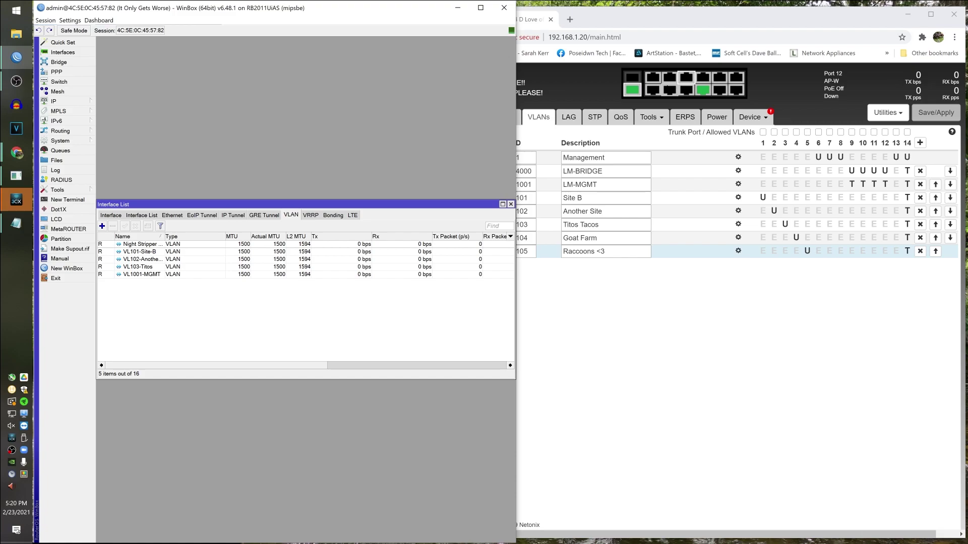
Create a VLAN interface on SFP1-SW0 named "VL104-Goats" with VLAN ID 104.
{"action": "left_click", "coordinate": [102, 227]}
{"action": "type", "text": "VL104-Goats"}
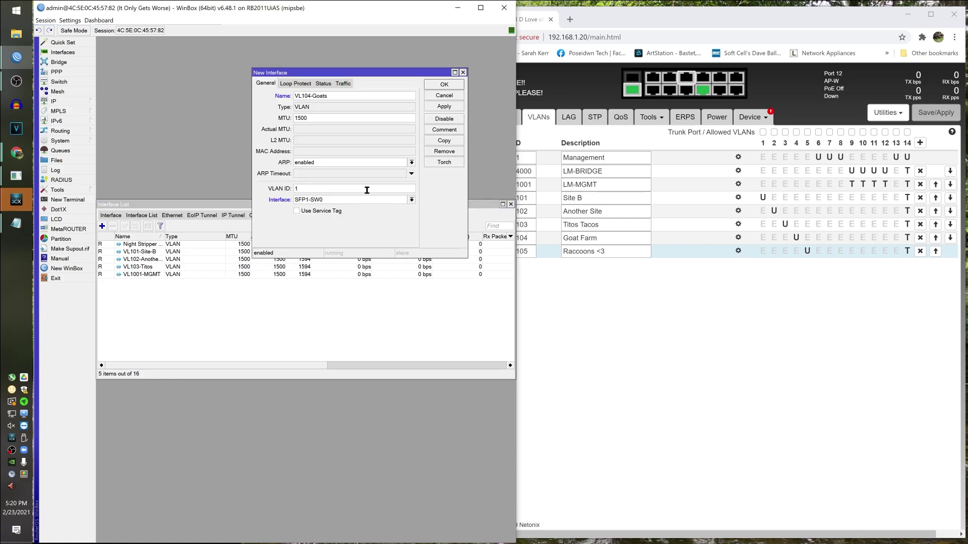
{"action": "left_click", "coordinate": [367, 190]}
{"action": "type", "text": "04"}
{"action": "left_click", "coordinate": [444, 84]}
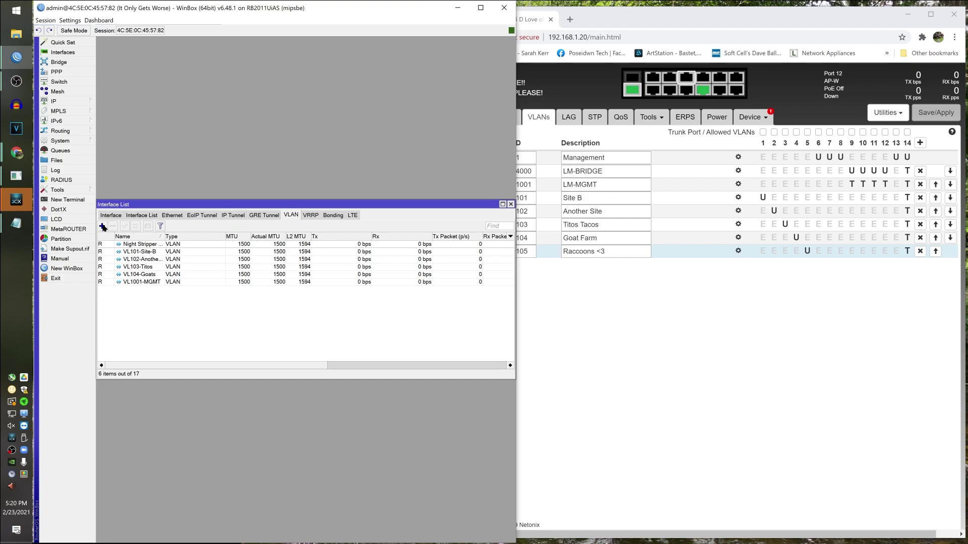
Create a VLAN interface on SFP1-SW0 named "VL105-Raccoons" with VLAN ID 105.
{"action": "left_click", "coordinate": [103, 227]}
{"action": "type", "text": "VL105-Raccoons"}
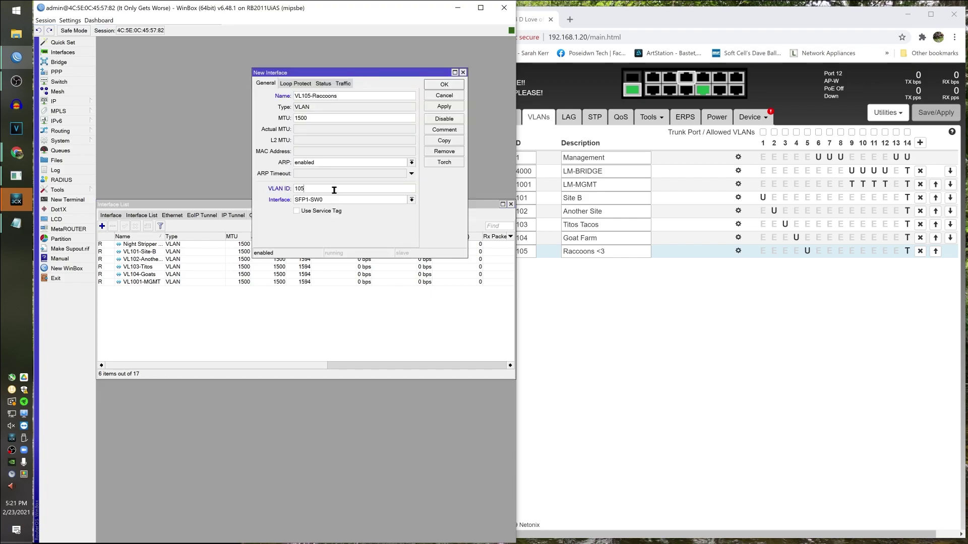
{"action": "left_click", "coordinate": [430, 110]}
{"action": "key", "text": "Return"}
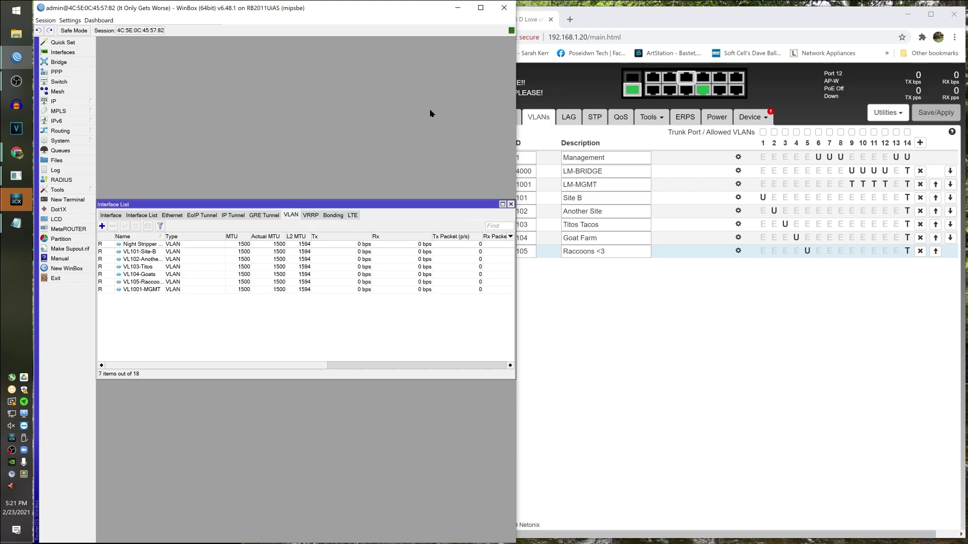
Widen the name column of the VLAN list to fit the full names, and return to the list of all interfaces.
{"action": "left_click", "coordinate": [215, 289]}
{"action": "left_click_drag", "start_coordinate": [164, 240], "coordinate": [193, 240]}
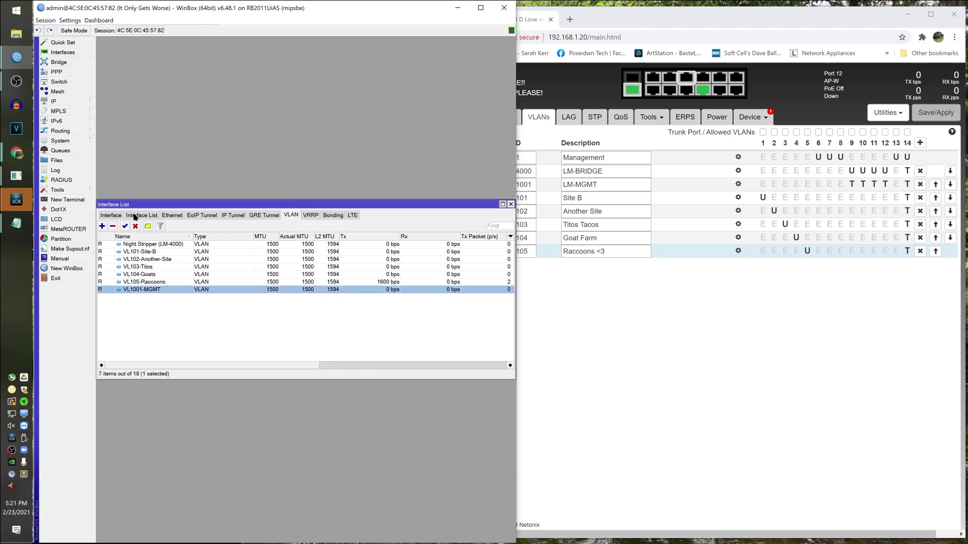
{"action": "left_click", "coordinate": [107, 215]}
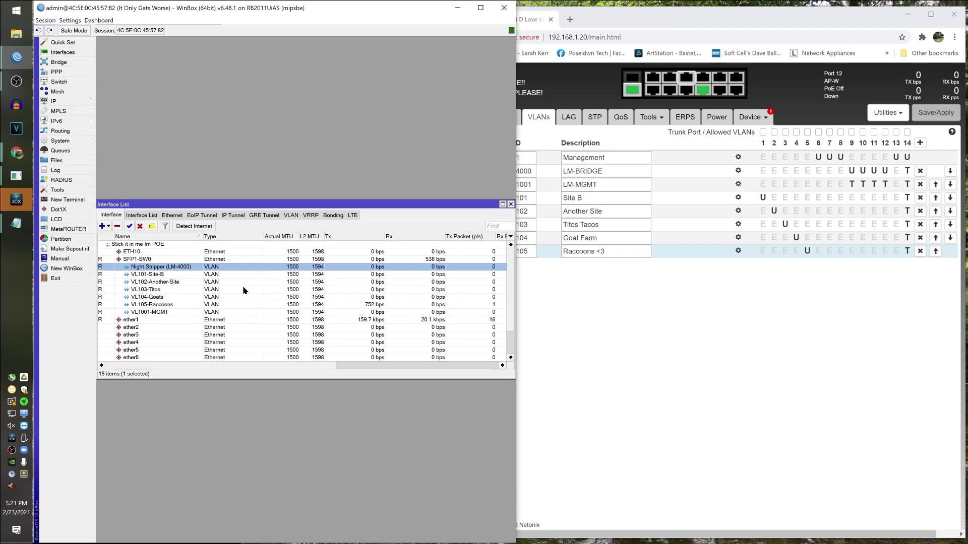
Compare the VLAN interfaces under SFP1-SW0 in WinBox with the VLAN table in the Netonix web interface.
{"action": "left_click", "coordinate": [751, 365]}
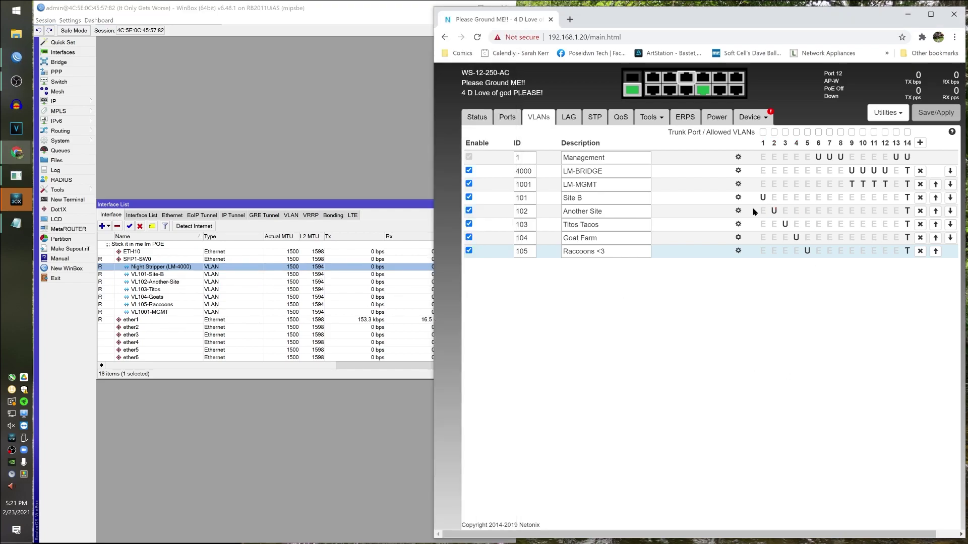
{"action": "left_click", "coordinate": [225, 386]}
{"action": "left_click", "coordinate": [146, 259]}
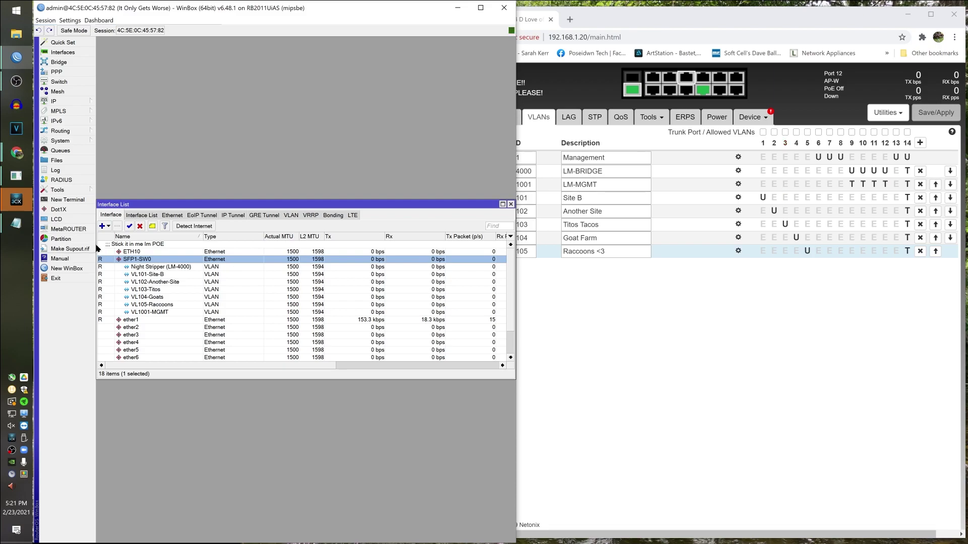
{"action": "left_click", "coordinate": [664, 288]}
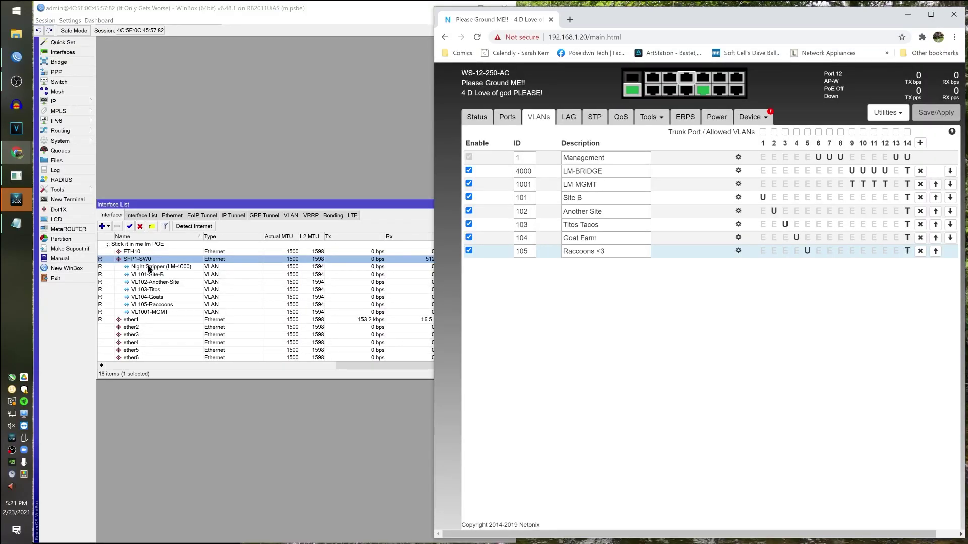
{"action": "left_click", "coordinate": [148, 267]}
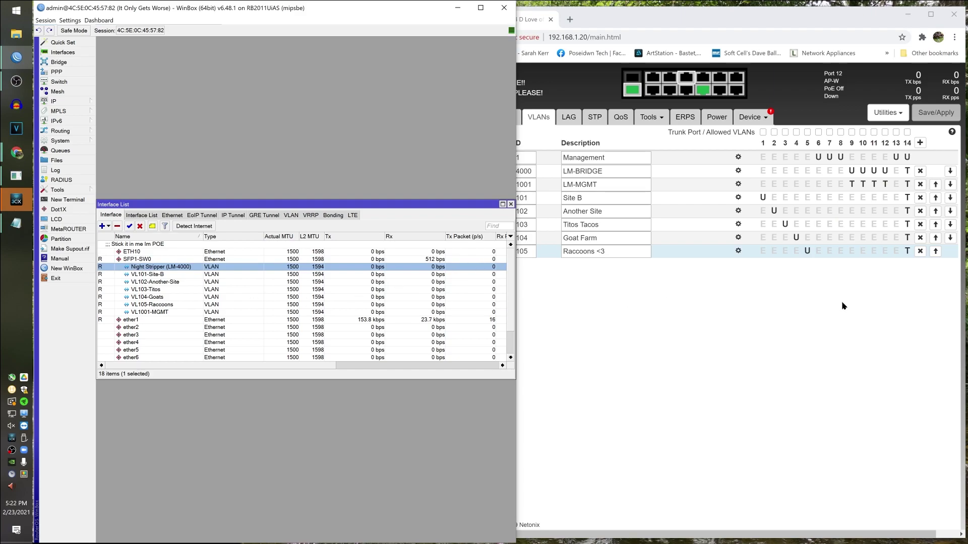
{"action": "left_click", "coordinate": [844, 306]}
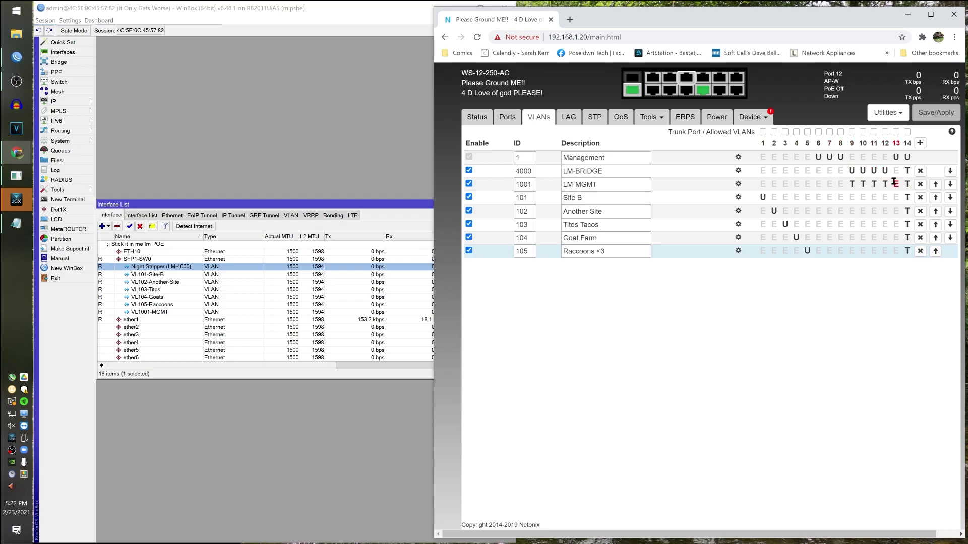
In the Netonix web interface, tag port 5 on the LM-BRIDGE VLAN 4000 and revert it to excluded.
{"action": "left_click", "coordinate": [807, 171]}
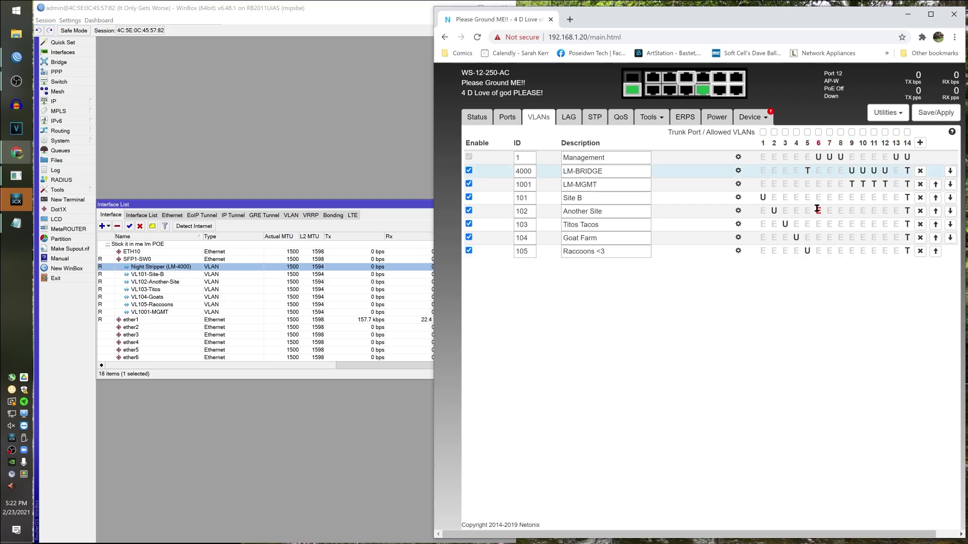
{"action": "left_click", "coordinate": [808, 172]}
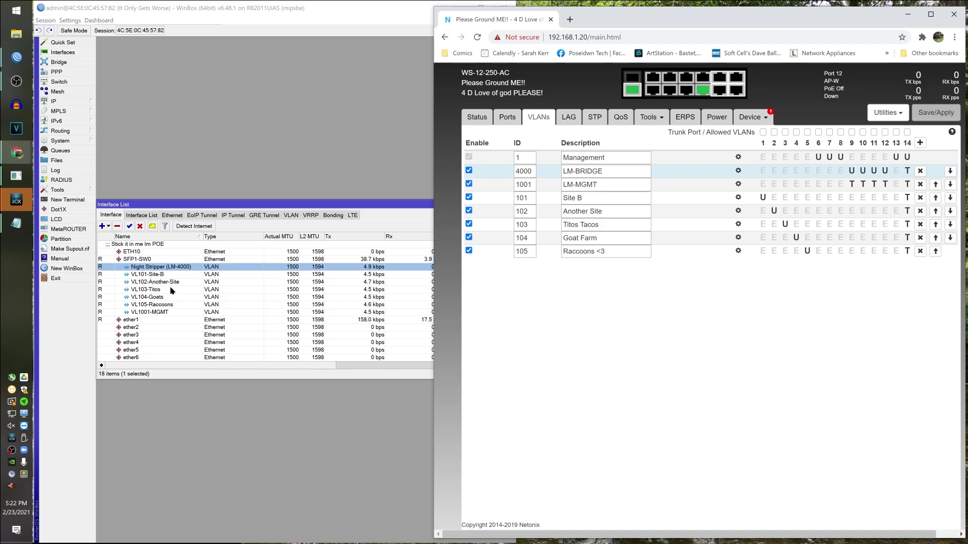
Switch to WinBox and select the VL1001-MGMT interface.
{"action": "left_click", "coordinate": [157, 306]}
{"action": "left_click", "coordinate": [164, 313]}
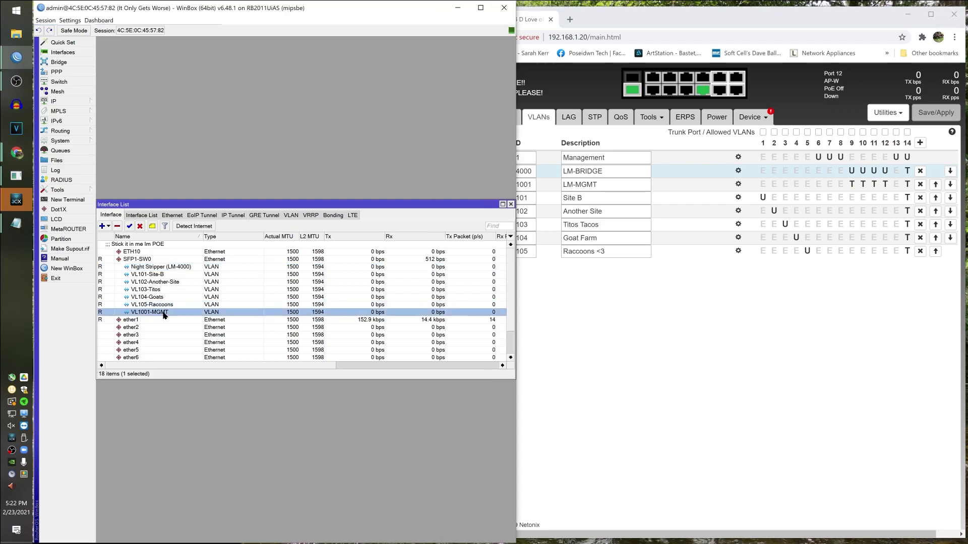
Compare the VLAN interfaces under SFP1-SW0 in WinBox with the Netonix VLAN table, and review the switch's port settings.
{"action": "left_click", "coordinate": [142, 260]}
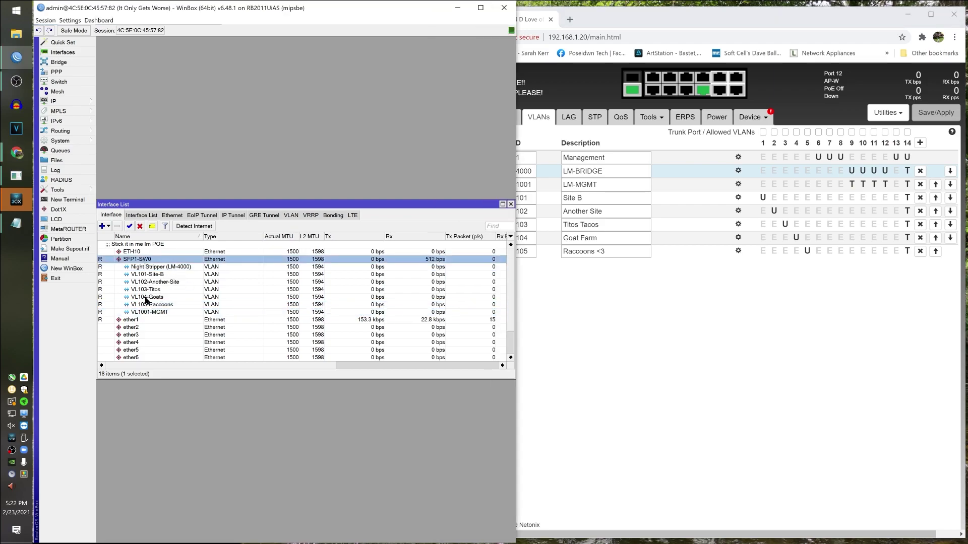
{"action": "left_click", "coordinate": [177, 314]}
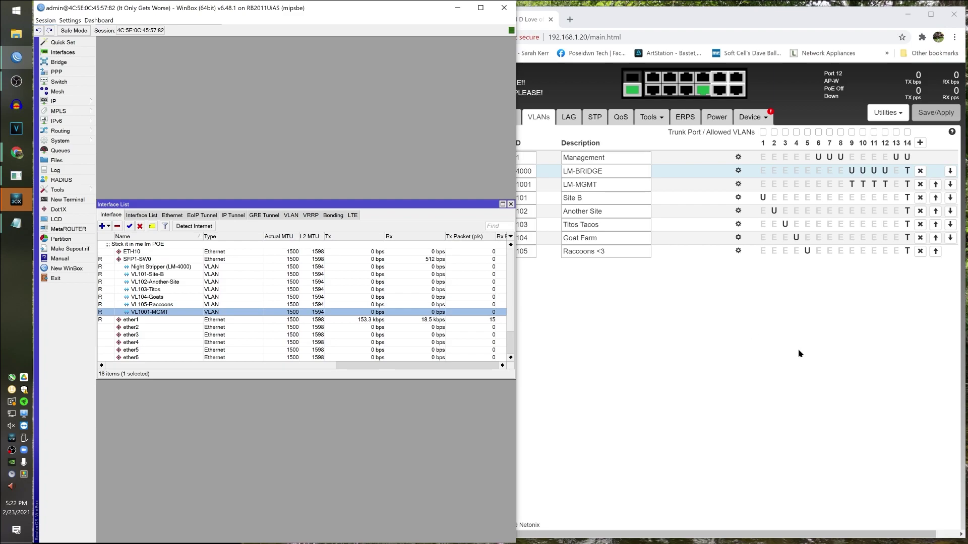
{"action": "left_click", "coordinate": [800, 350]}
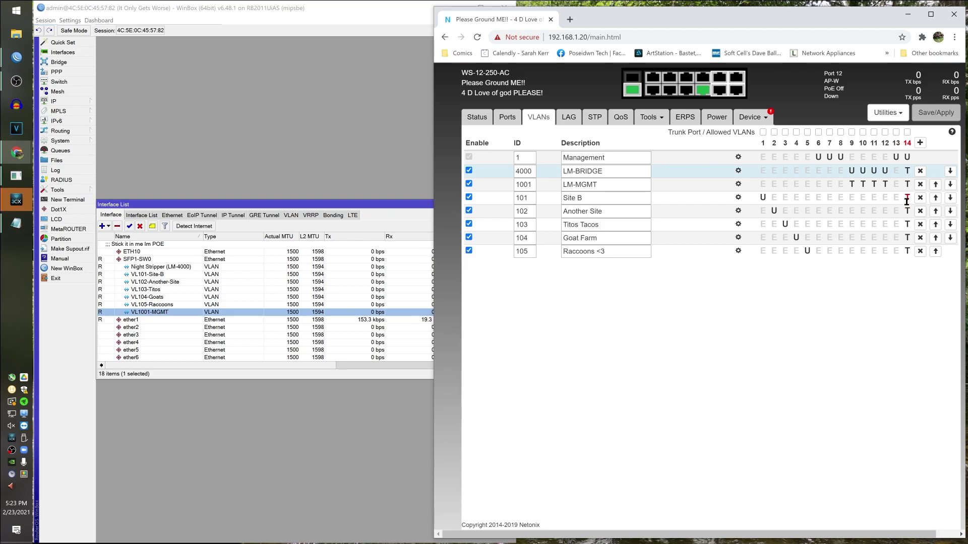
{"action": "left_click", "coordinate": [158, 291]}
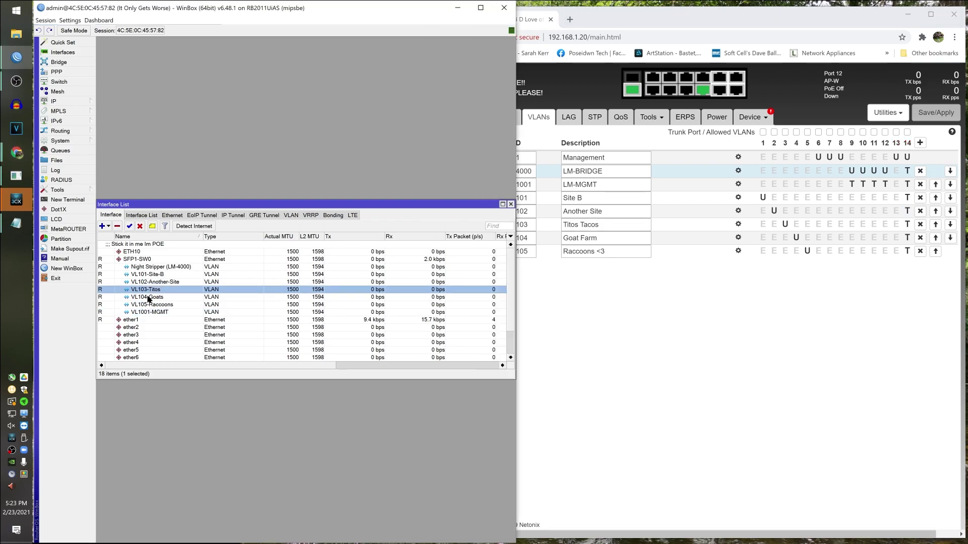
{"action": "left_click", "coordinate": [161, 260]}
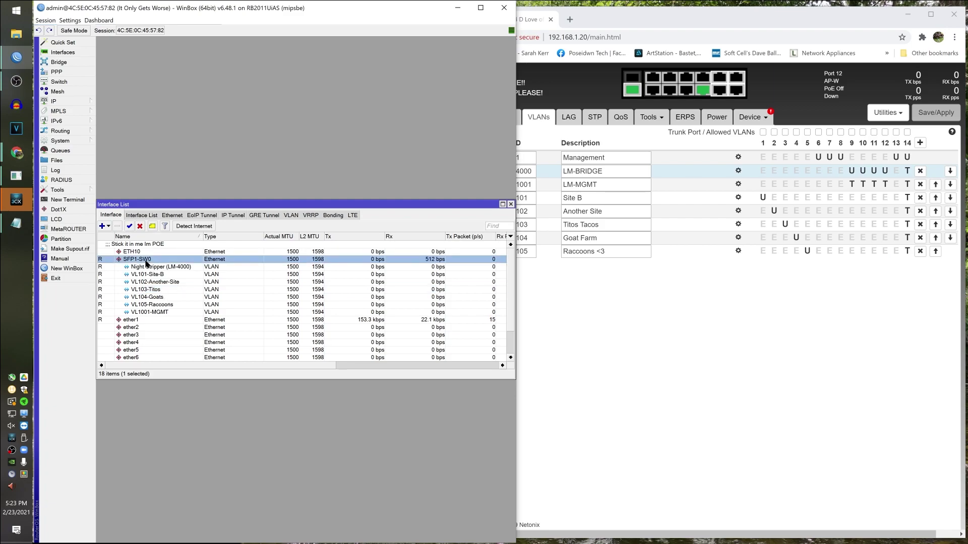
{"action": "left_click", "coordinate": [534, 438]}
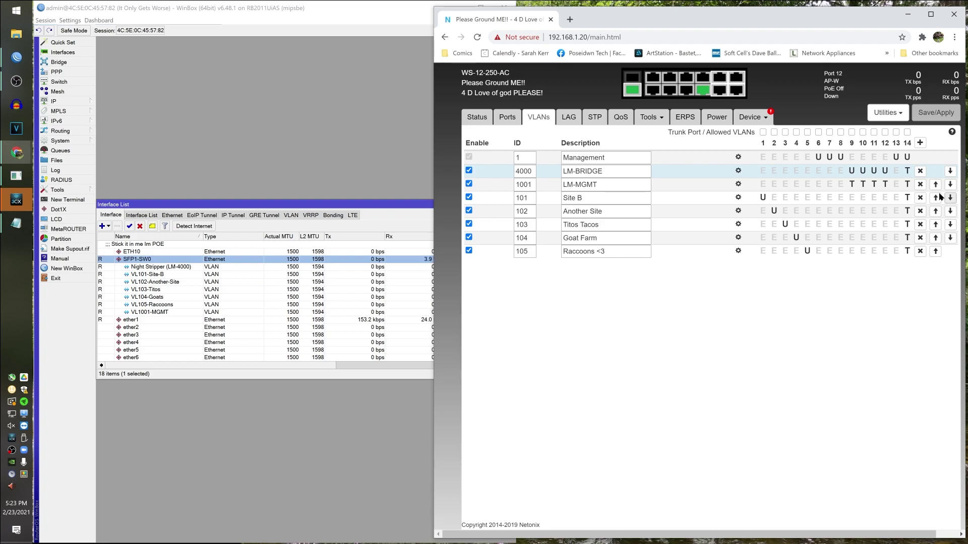
{"action": "left_click", "coordinate": [145, 289]}
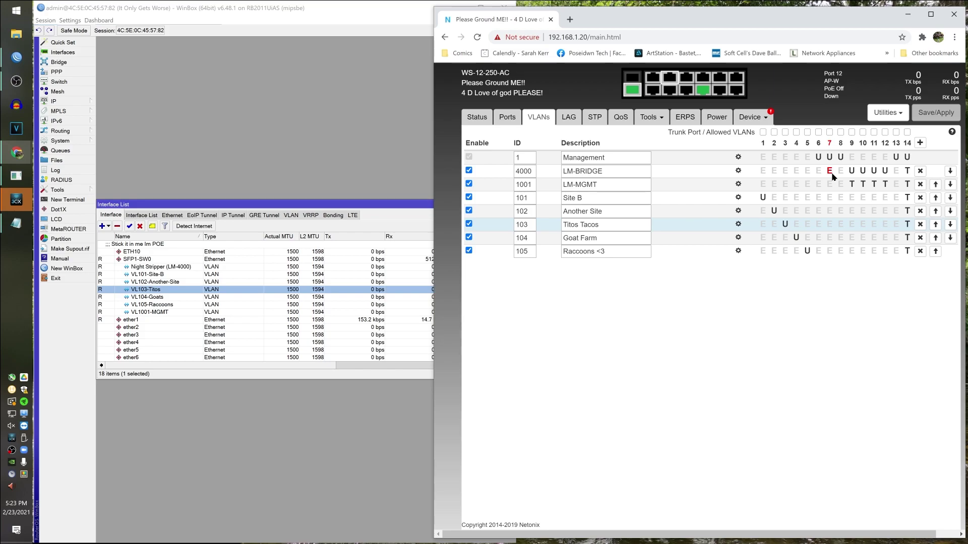
{"action": "left_click", "coordinate": [507, 118]}
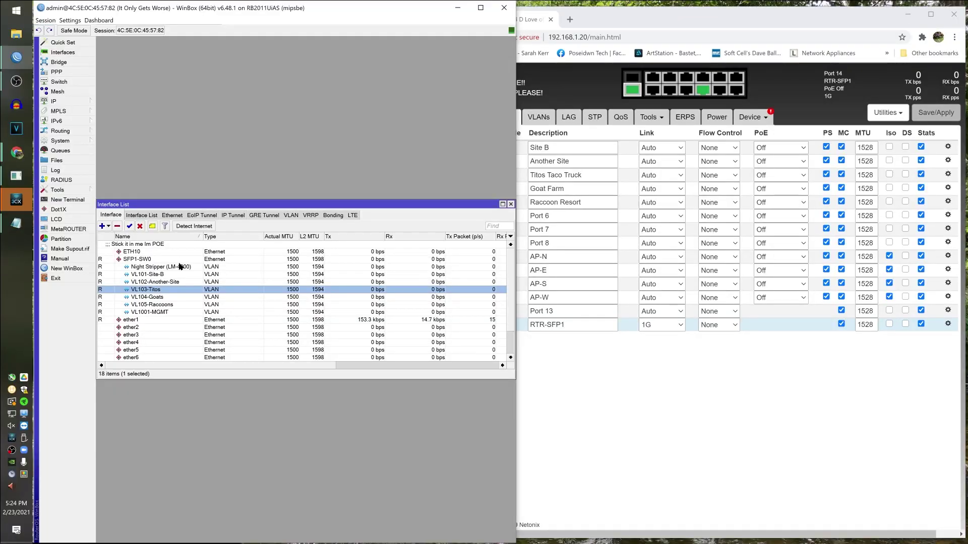
{"action": "left_click_drag", "start_coordinate": [180, 266], "coordinate": [171, 312]}
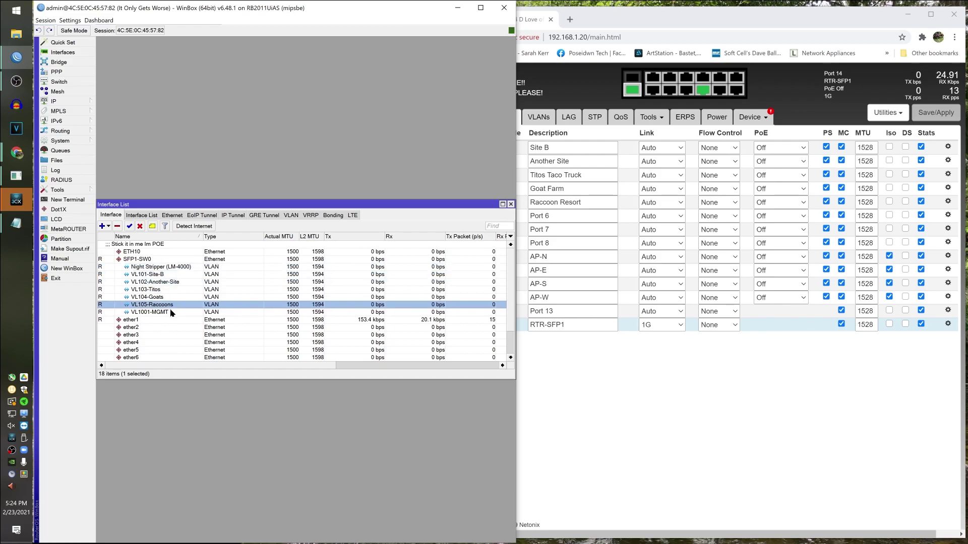
Create a bridge named Lastmile on the MikroTik router.
{"action": "left_click", "coordinate": [72, 63]}
{"action": "key", "text": "Insert"}
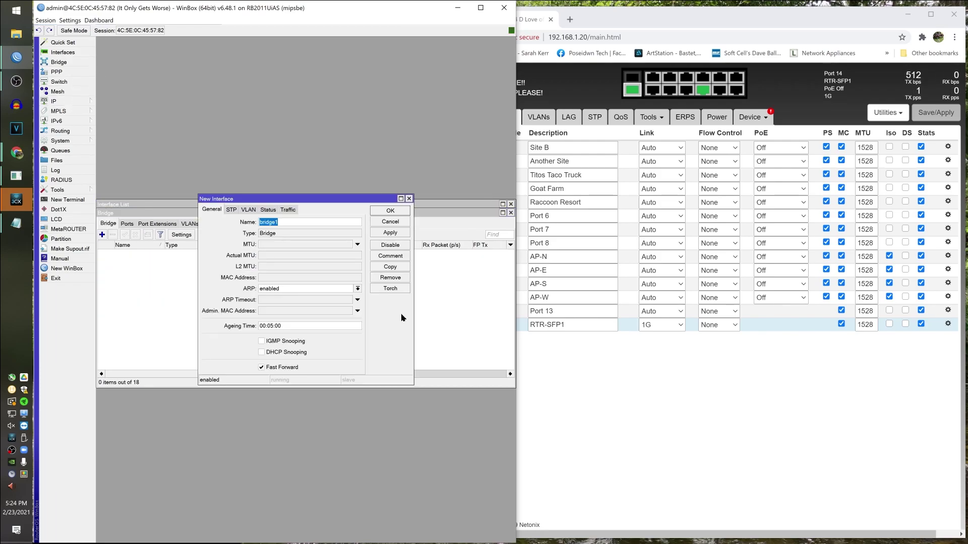
{"action": "left_click", "coordinate": [390, 210]}
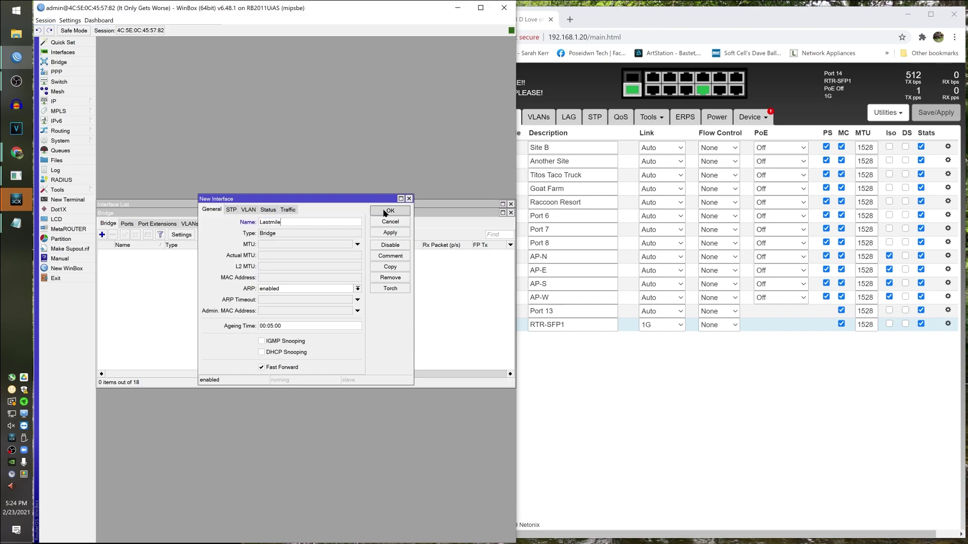
Add two more bridges named Management and Loopback.
{"action": "left_click", "coordinate": [102, 234]}
{"action": "type", "text": "Management"}
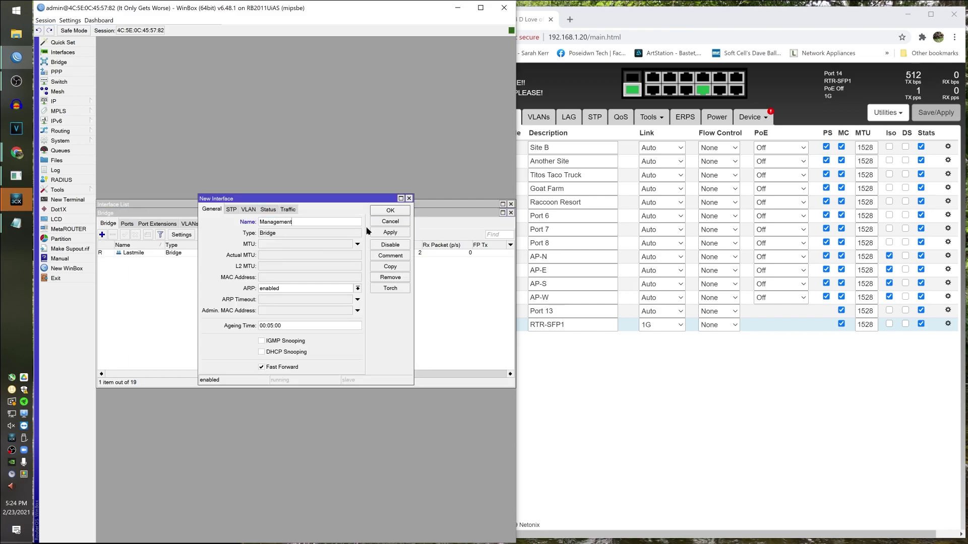
{"action": "left_click", "coordinate": [391, 210]}
{"action": "left_click", "coordinate": [102, 234]}
{"action": "type", "text": "Loopback"}
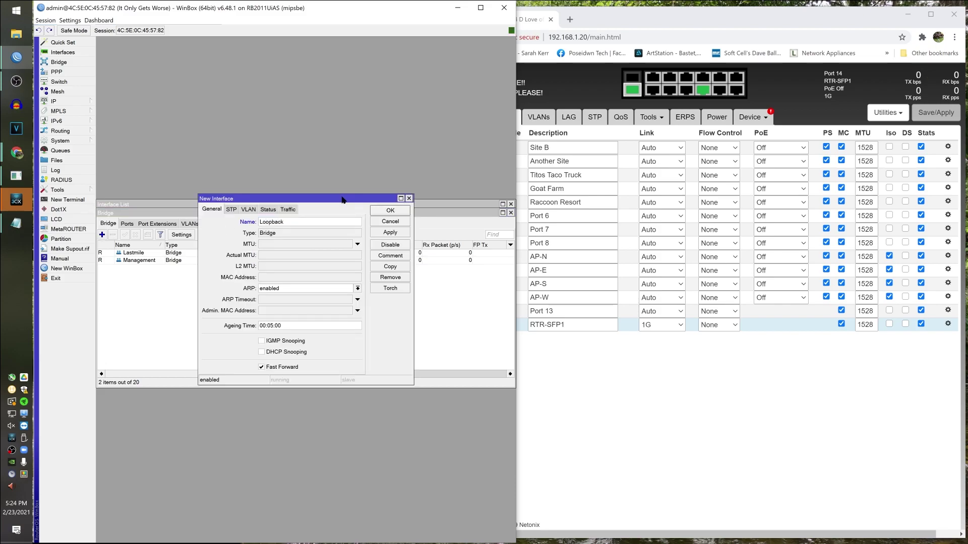
{"action": "key", "text": "Return"}
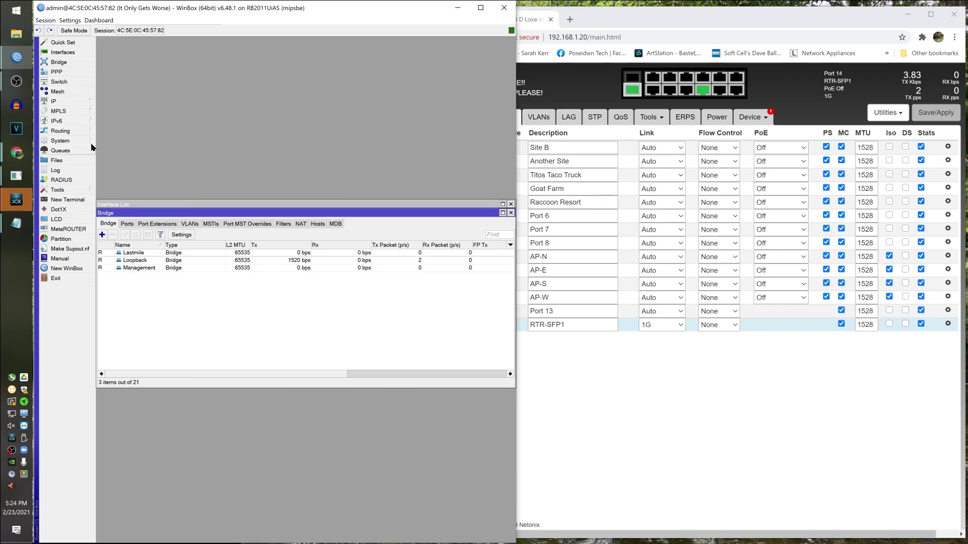
Add the IP address 10.64.0.1/24 on the Management bridge interface.
{"action": "left_click", "coordinate": [81, 101]}
{"action": "left_click", "coordinate": [113, 121]}
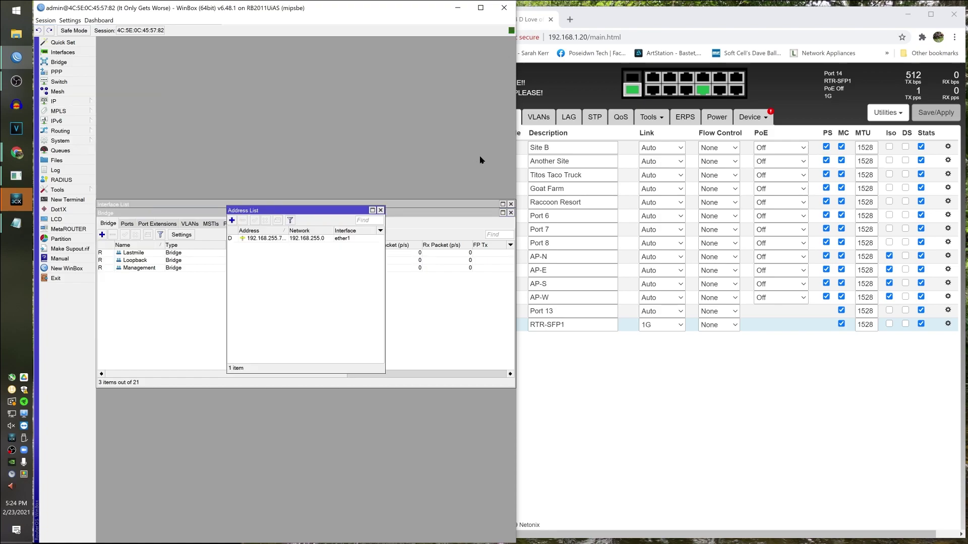
{"action": "left_click", "coordinate": [231, 220]}
{"action": "type", "text": "10."}
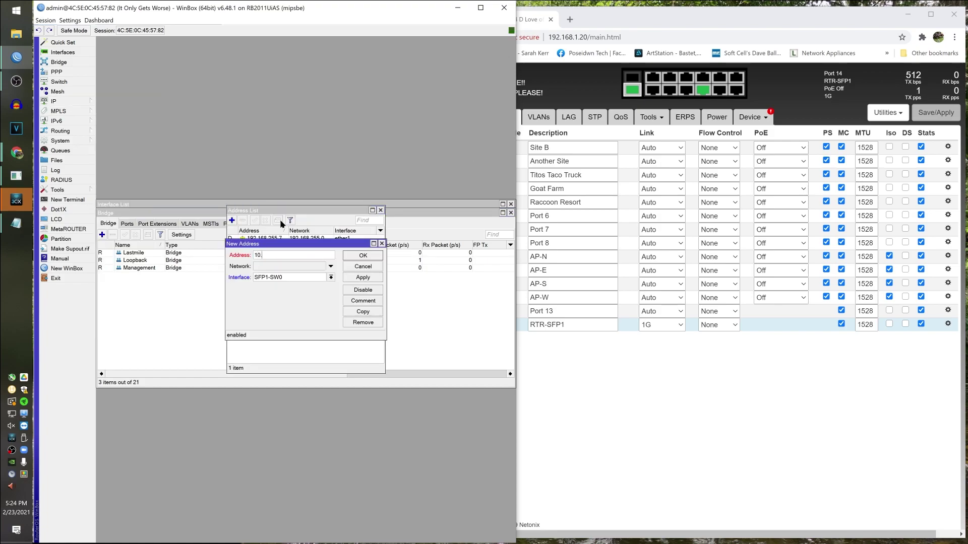
{"action": "type", "text": "64.0.1/24"}
{"action": "left_click", "coordinate": [330, 277]}
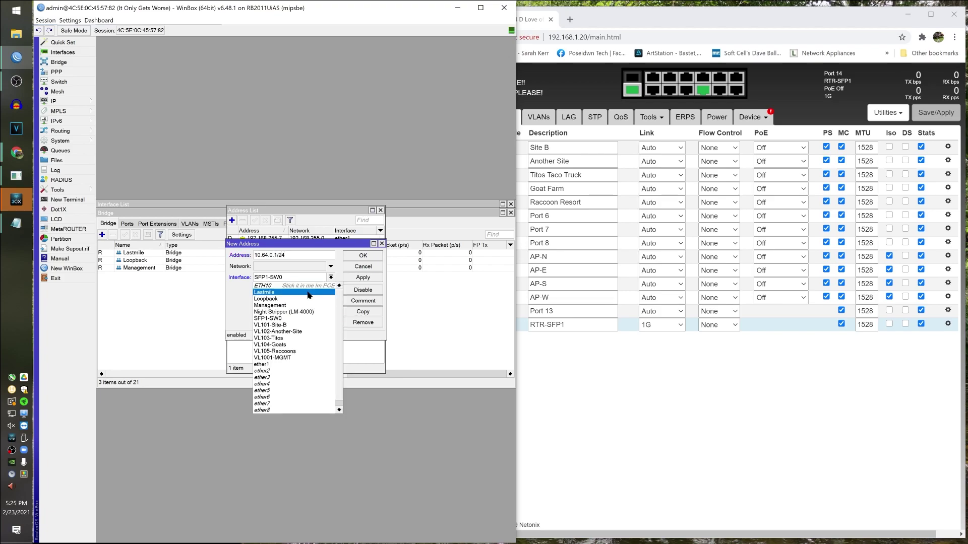
{"action": "left_click", "coordinate": [274, 304]}
{"action": "left_click", "coordinate": [363, 277]}
Comment the 10.64.0.1/24 address as Managements and save it.
{"action": "left_click", "coordinate": [363, 300]}
{"action": "type", "text": "Management"}
{"action": "left_click", "coordinate": [360, 282]}
{"action": "left_click", "coordinate": [363, 255]}
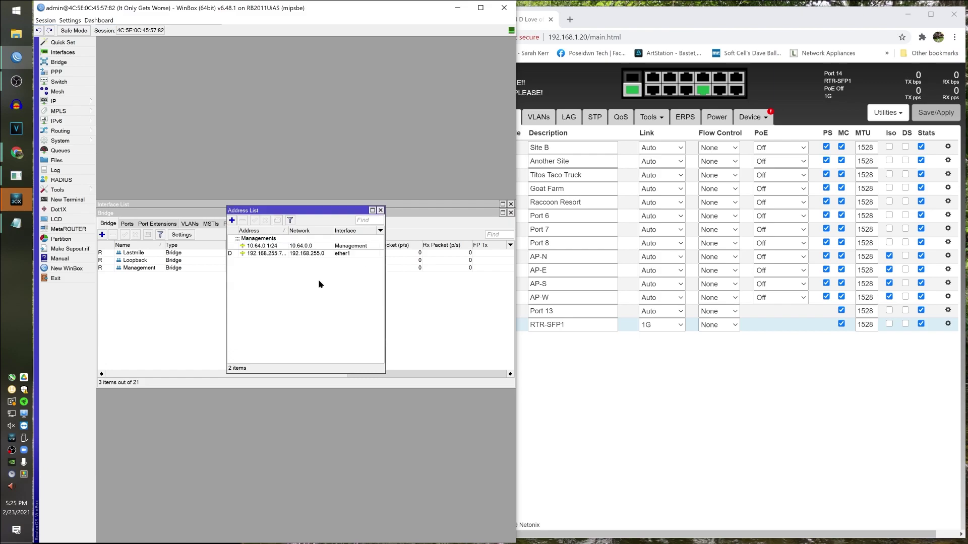
Add the IP address 100.64.0.1/24 on the Lastmile bridge with the comment Lastmile-Customers.
{"action": "left_click", "coordinate": [232, 220]}
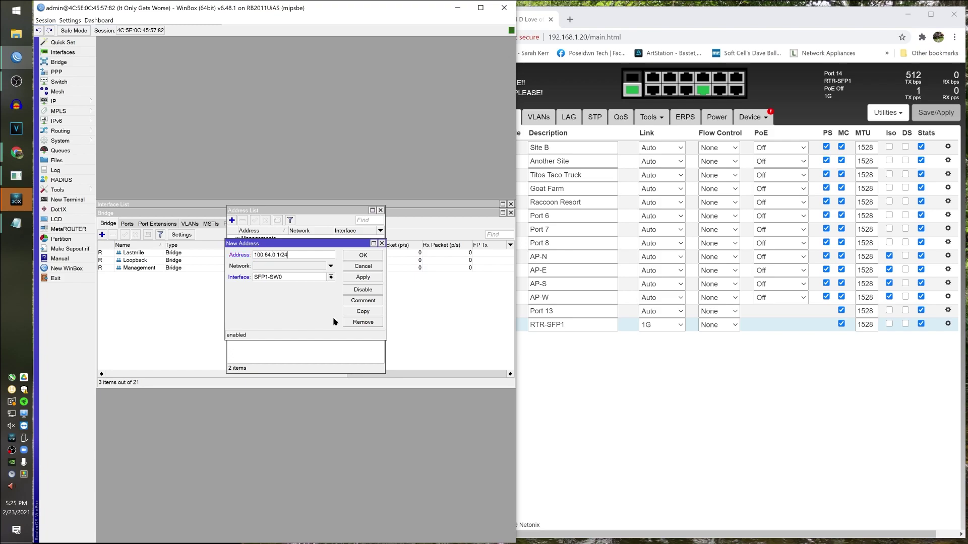
{"action": "left_click", "coordinate": [331, 277]}
{"action": "left_click", "coordinate": [292, 293]}
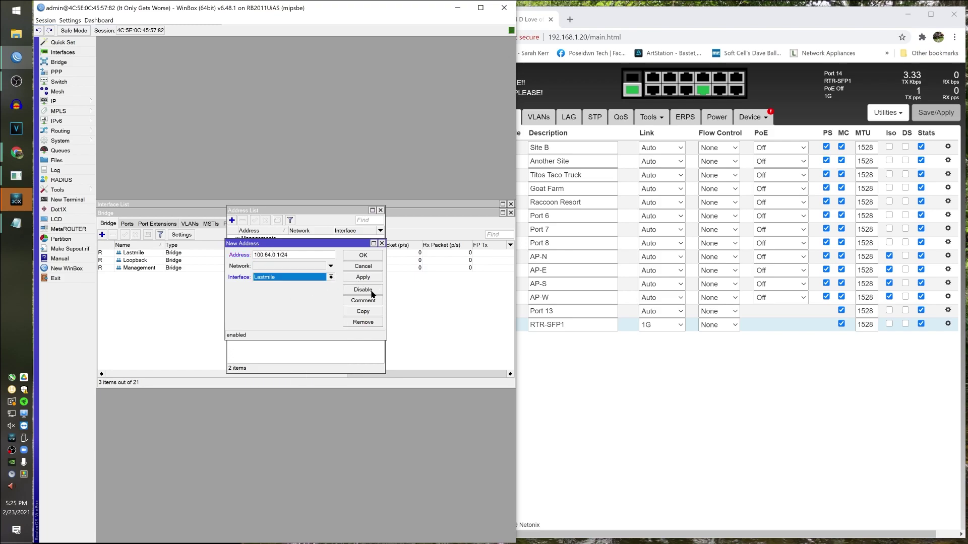
{"action": "left_click", "coordinate": [367, 300]}
{"action": "type", "text": "Lastmile-Customers"}
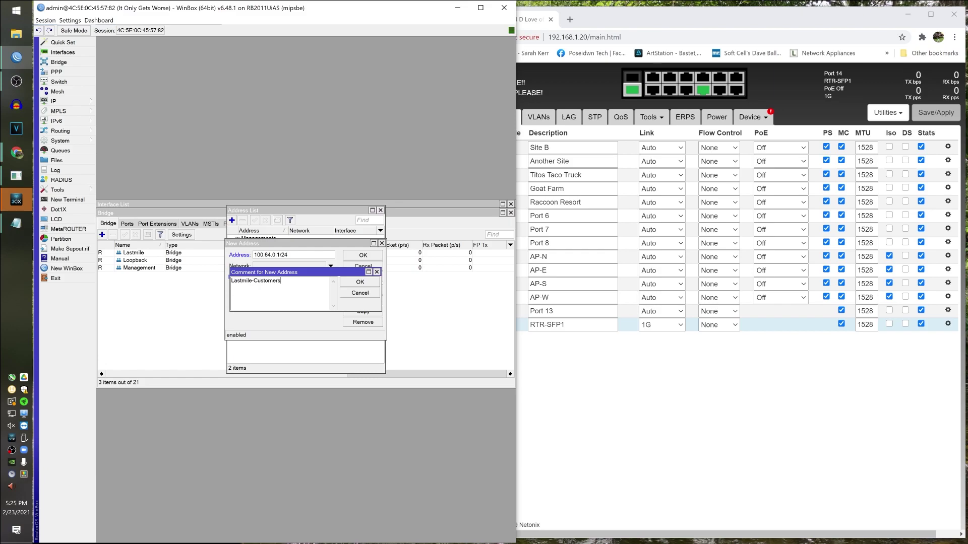
{"action": "left_click", "coordinate": [351, 282]}
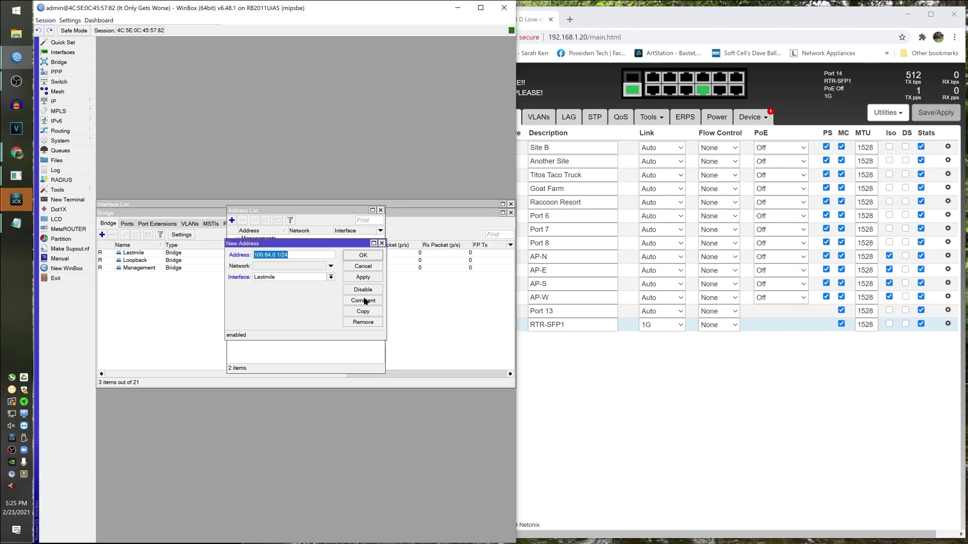
{"action": "left_click", "coordinate": [363, 255]}
{"action": "left_click", "coordinate": [319, 261]}
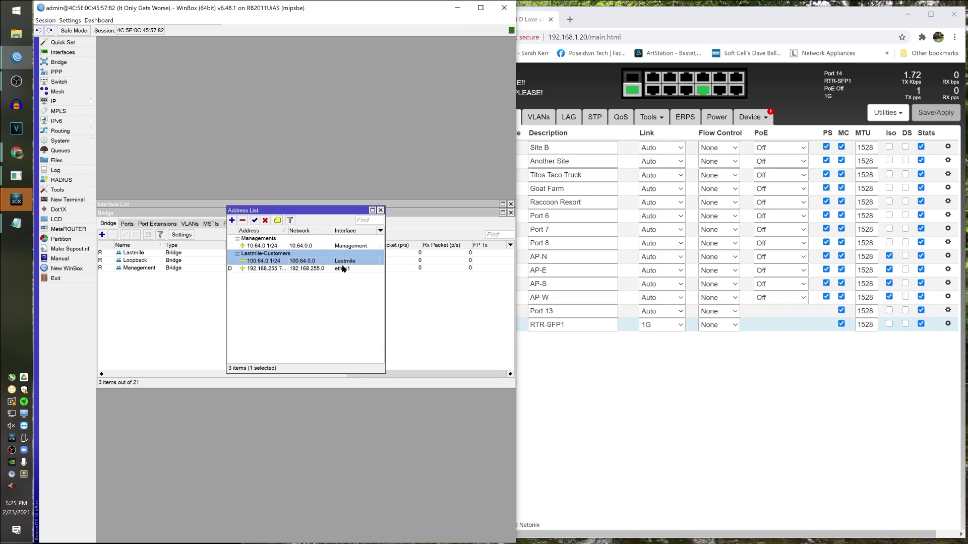
Add the Night Stripper (LM-4000) VLAN interface as a port of the Lastmile bridge.
{"action": "left_click", "coordinate": [149, 313]}
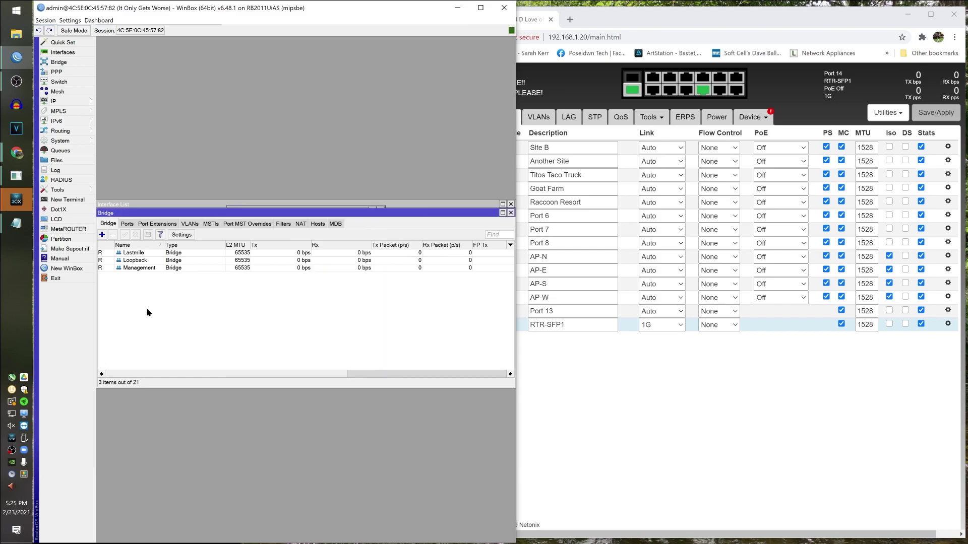
{"action": "left_click", "coordinate": [151, 253]}
{"action": "left_click", "coordinate": [153, 268]}
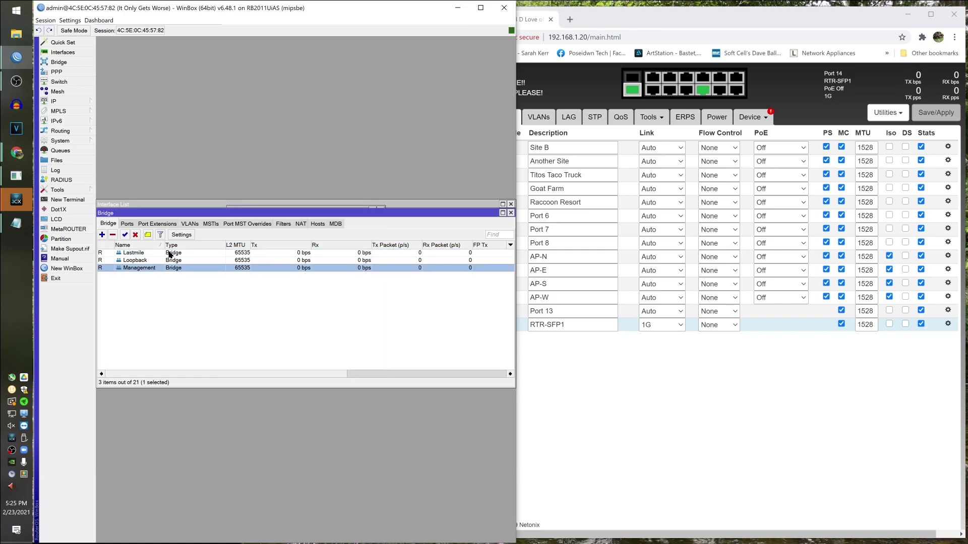
{"action": "left_click", "coordinate": [127, 223]}
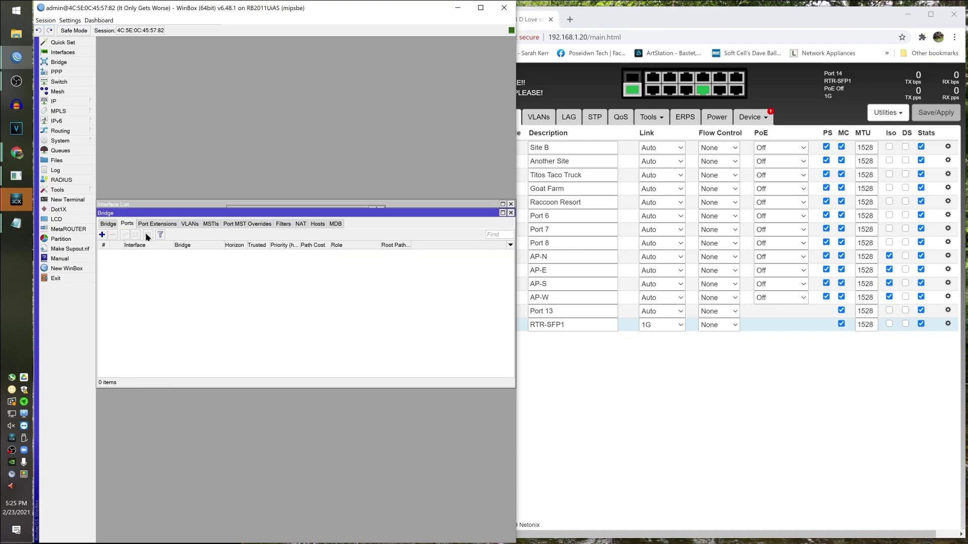
{"action": "left_click", "coordinate": [103, 235]}
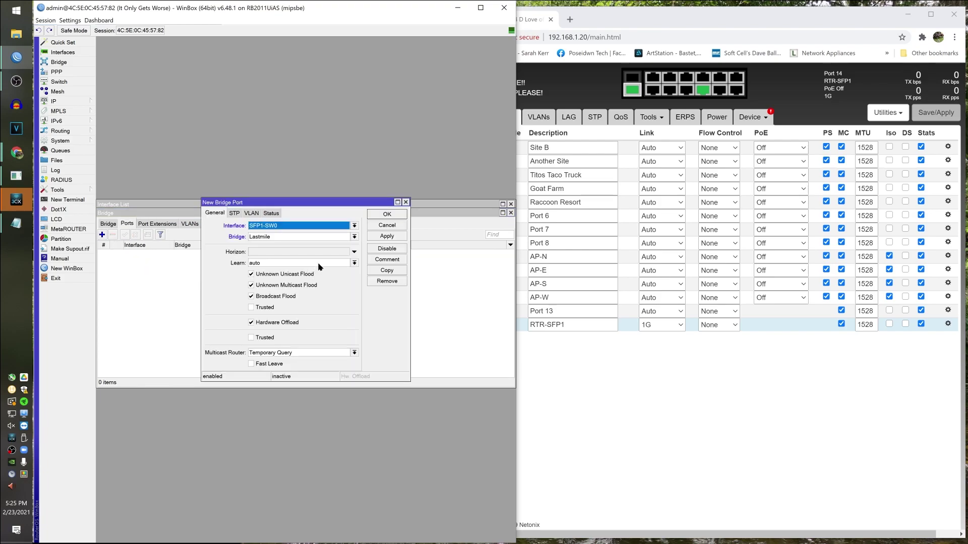
{"action": "left_click", "coordinate": [332, 230]}
Add the VL1001-MGMT VLAN interface as a port of the Management bridge.
{"action": "left_click", "coordinate": [313, 225]}
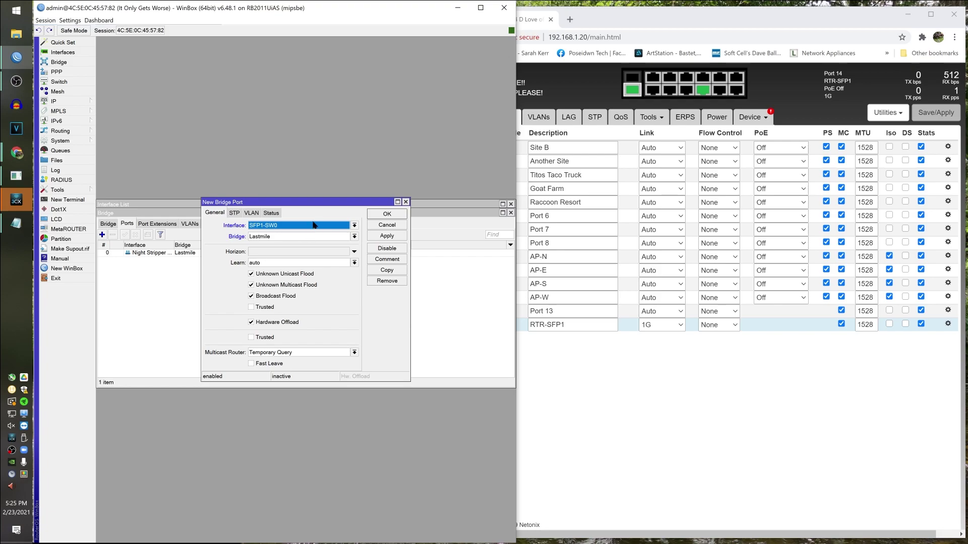
{"action": "left_click", "coordinate": [313, 225]}
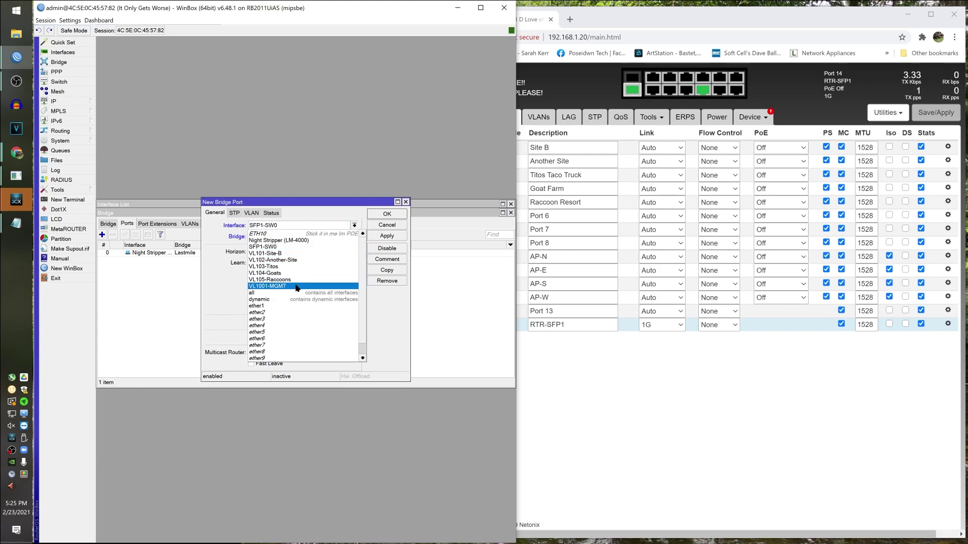
{"action": "left_click", "coordinate": [296, 286]}
{"action": "left_click", "coordinate": [297, 236]}
{"action": "left_click", "coordinate": [297, 258]}
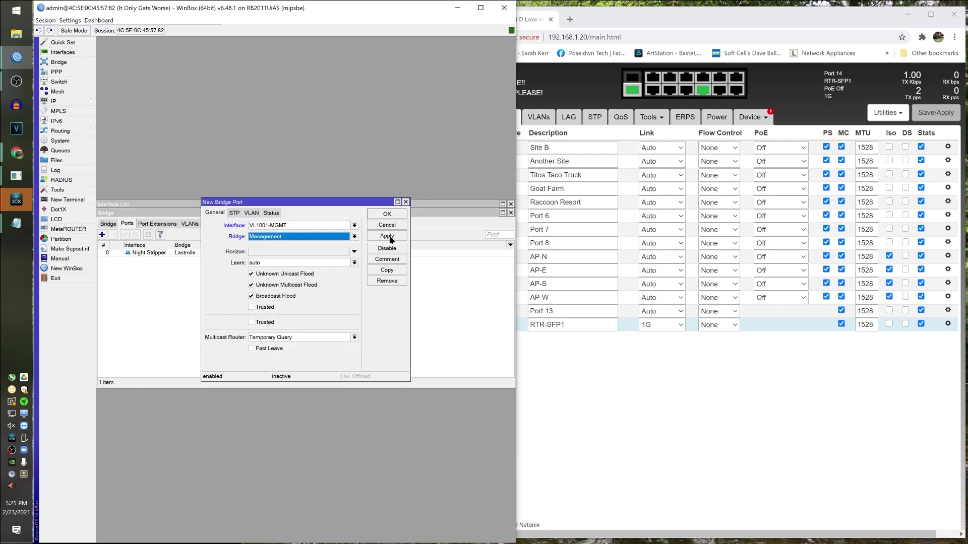
{"action": "left_click", "coordinate": [389, 240]}
{"action": "left_click", "coordinate": [280, 319]}
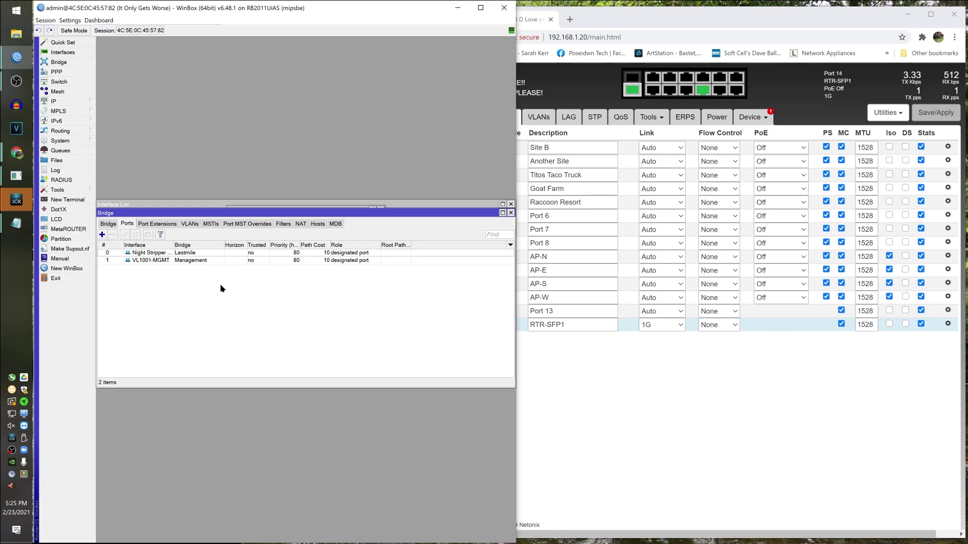
Check the interface list, and return to the bridge ports and widen the Interface column to fit the full names.
{"action": "left_click", "coordinate": [254, 253]}
{"action": "left_click", "coordinate": [252, 205]}
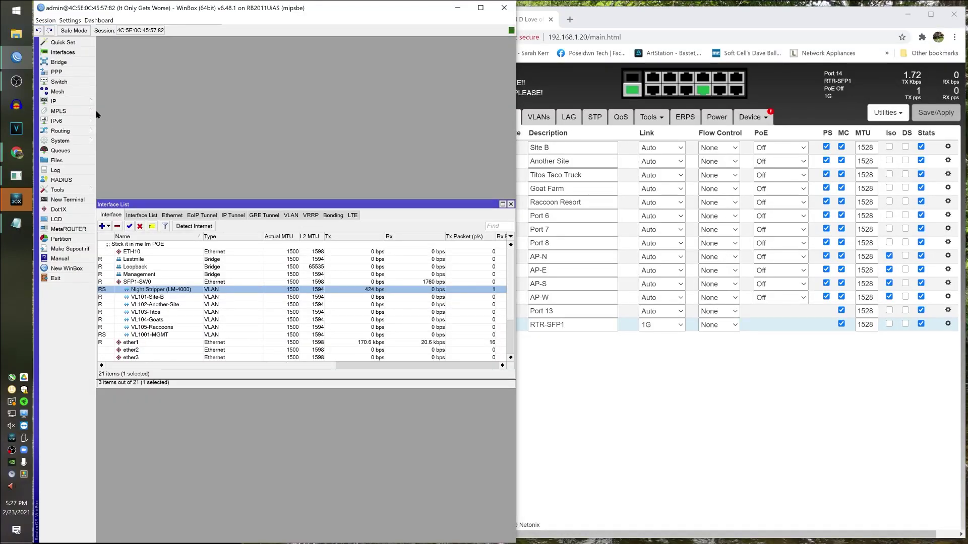
{"action": "left_click", "coordinate": [70, 63]}
{"action": "left_click", "coordinate": [127, 223]}
{"action": "left_click_drag", "start_coordinate": [174, 246], "coordinate": [202, 238]}
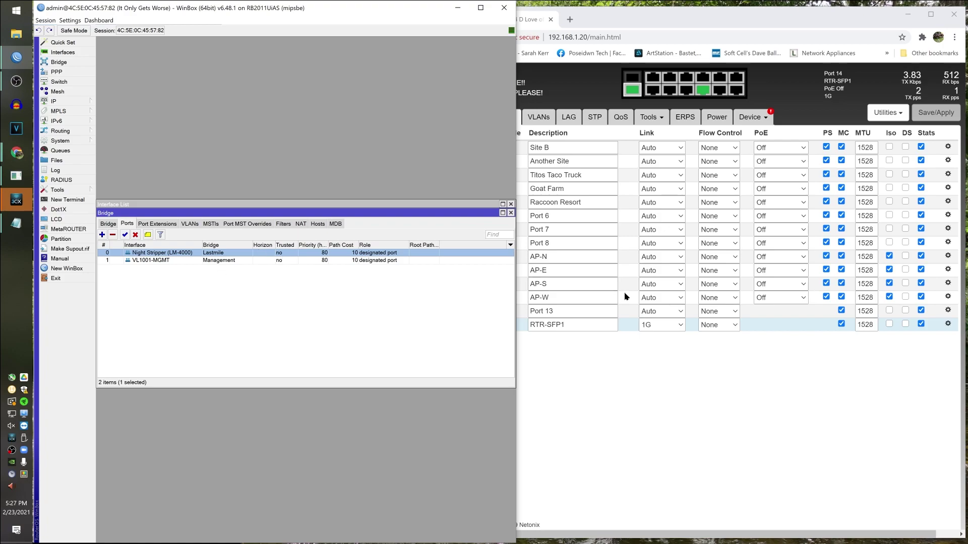
Compare the LM-BRIDGE and LM-MGMT port assignments in the Netonix VLAN table with the bridge ports in WinBox.
{"action": "left_click", "coordinate": [545, 118]}
{"action": "left_click", "coordinate": [546, 118]}
{"action": "left_click", "coordinate": [507, 117]}
{"action": "left_click", "coordinate": [534, 117]}
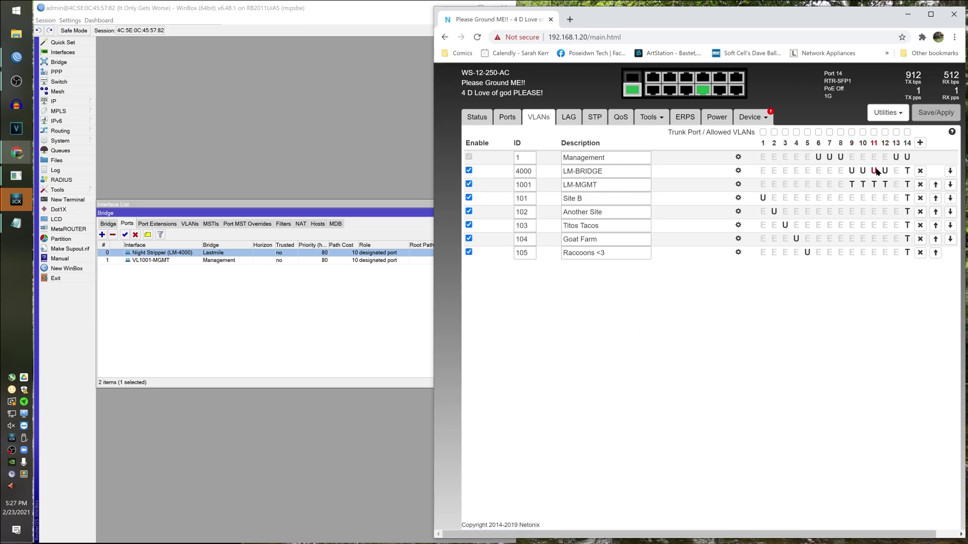
{"action": "left_click", "coordinate": [304, 350]}
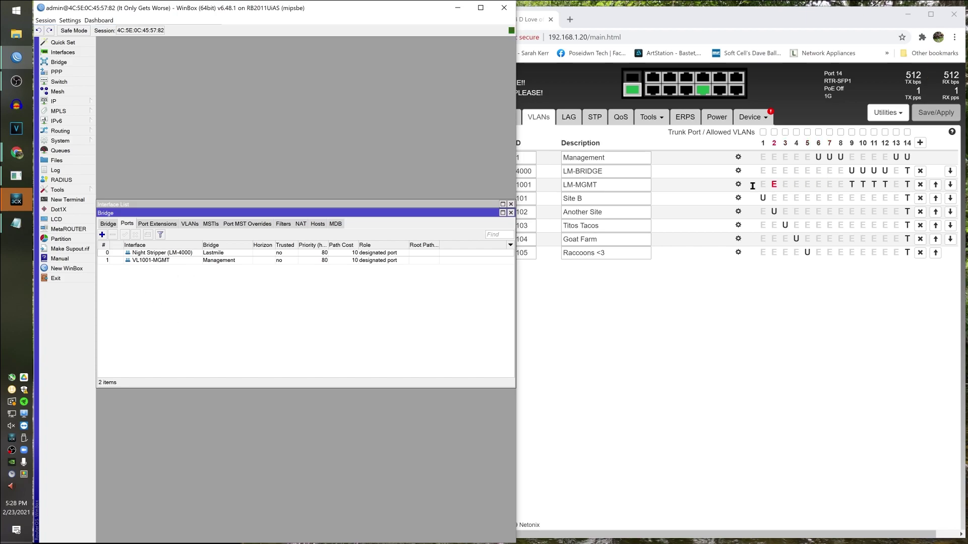
Check the Night Stripper (LM-4000) and VL1001-MGMT bridge ports in WinBox against their trunk and access ports in the switch's VLAN table.
{"action": "left_click", "coordinate": [767, 346]}
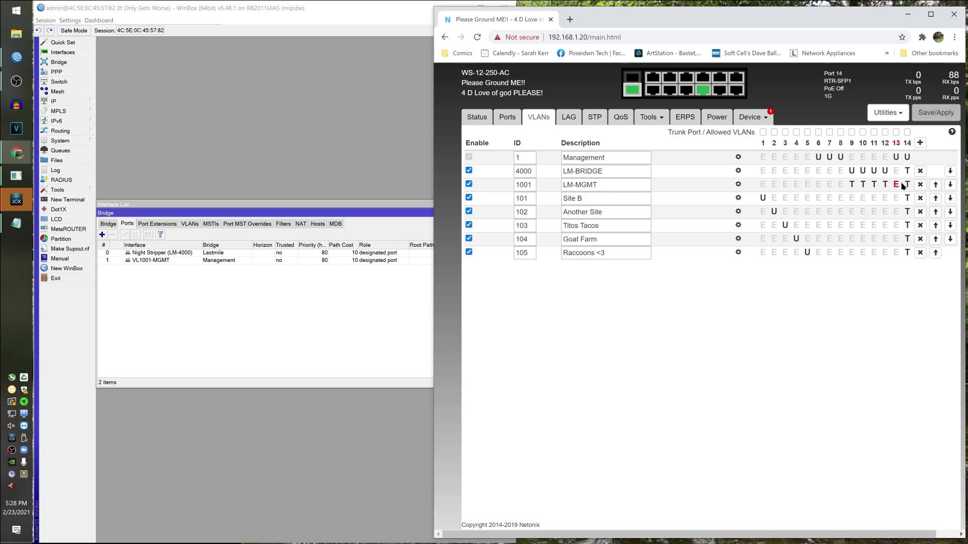
{"action": "left_click", "coordinate": [275, 319]}
{"action": "left_click", "coordinate": [160, 253]}
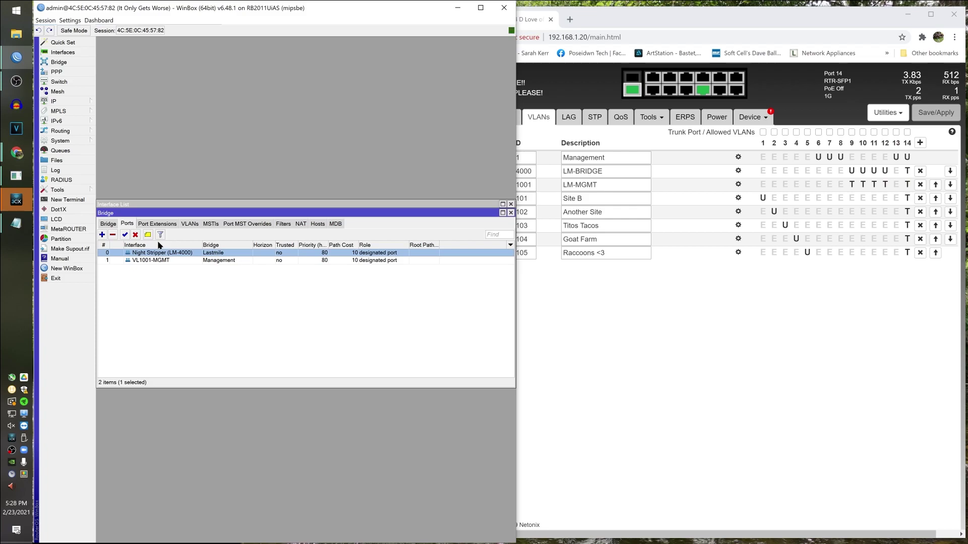
{"action": "left_click", "coordinate": [156, 260]}
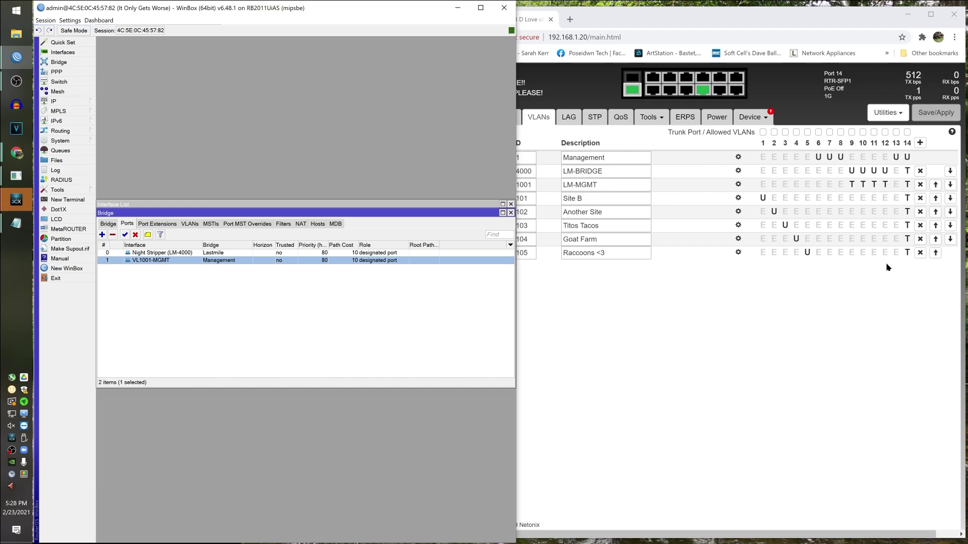
{"action": "left_click", "coordinate": [850, 368]}
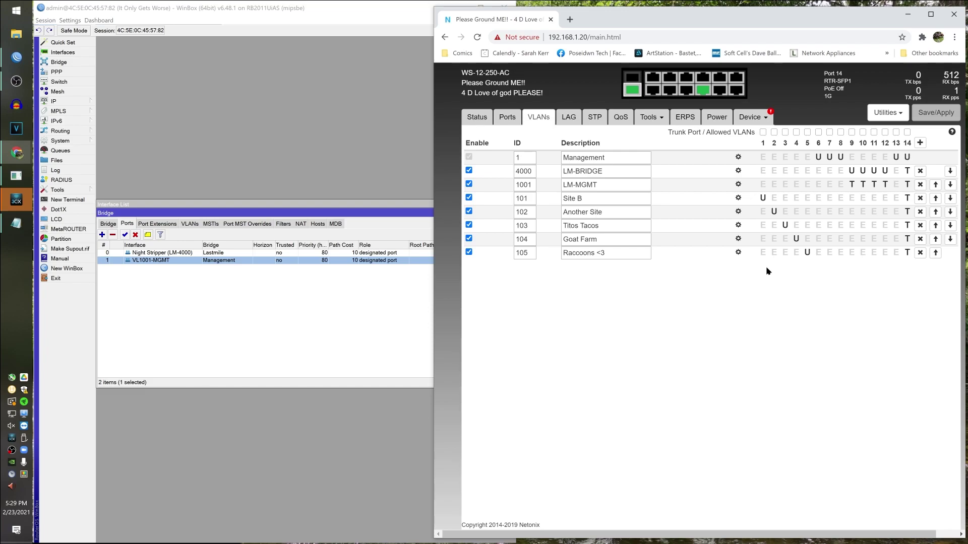
Return to the WinBox interface list and go through the site VLAN interfaces from VL101-Site-B to VL105-Raccoons.
{"action": "left_click", "coordinate": [383, 325]}
{"action": "left_click", "coordinate": [464, 206]}
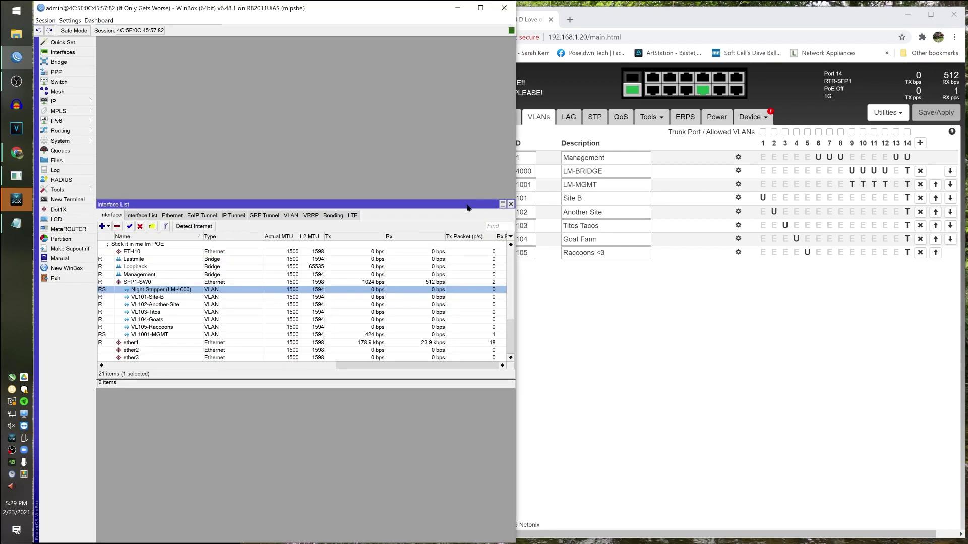
{"action": "key", "text": "Down"}
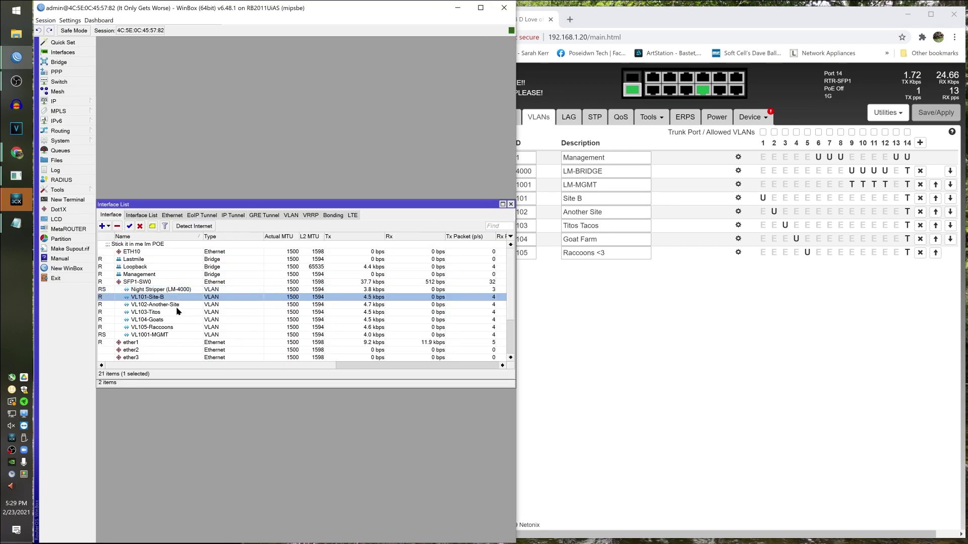
{"action": "key", "text": "Down"}
{"action": "key", "text": "Down"}
{"action": "key", "text": "Down"}
{"action": "key", "text": "Down"}
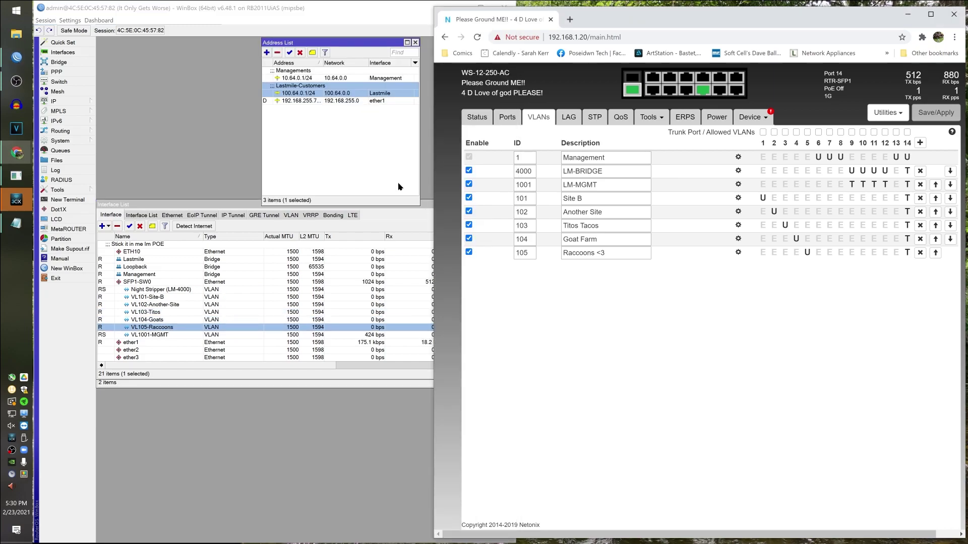
Add the IP address 10.64.200.1/29 to the VL103-Titos interface with the comment "Titos Point to point.".
{"action": "left_click", "coordinate": [298, 138]}
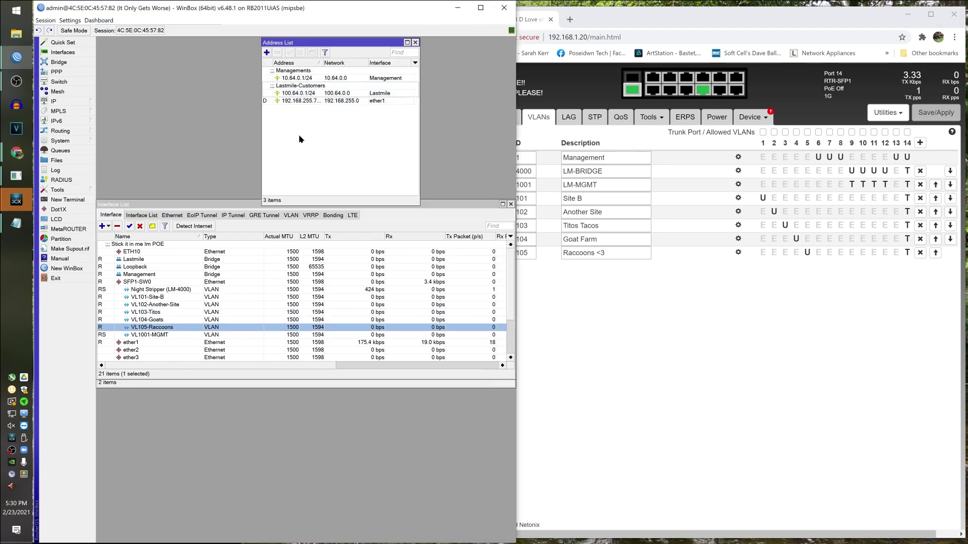
{"action": "left_click", "coordinate": [268, 53]}
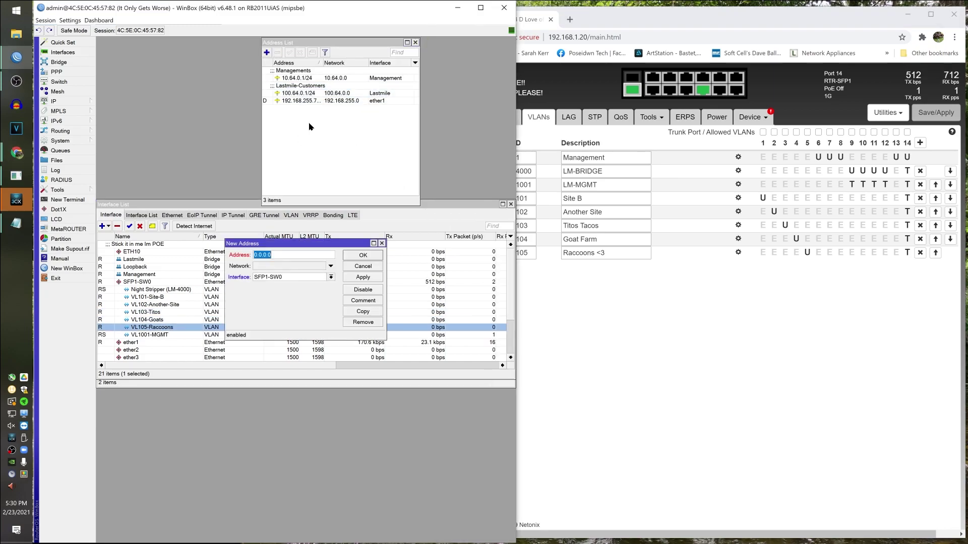
{"action": "left_click", "coordinate": [330, 278]}
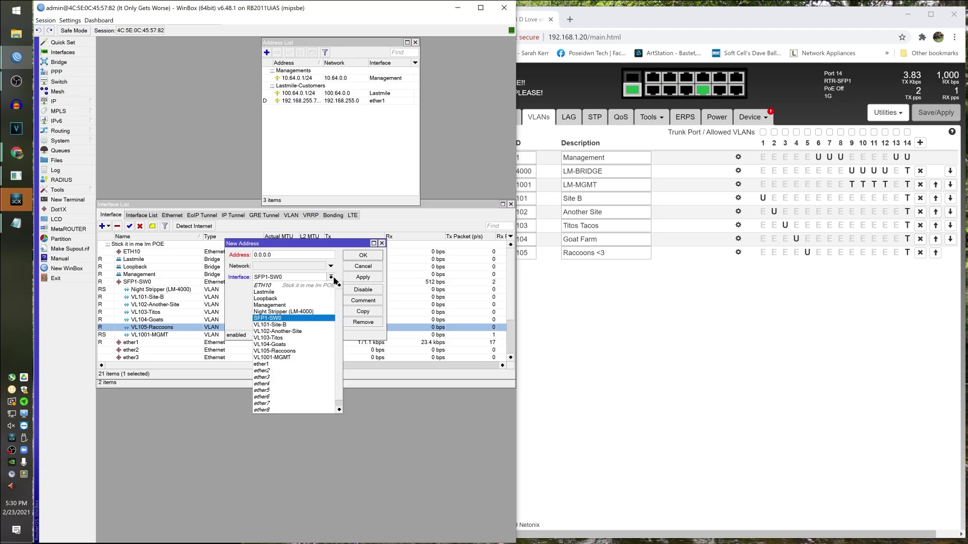
{"action": "left_click", "coordinate": [307, 338]}
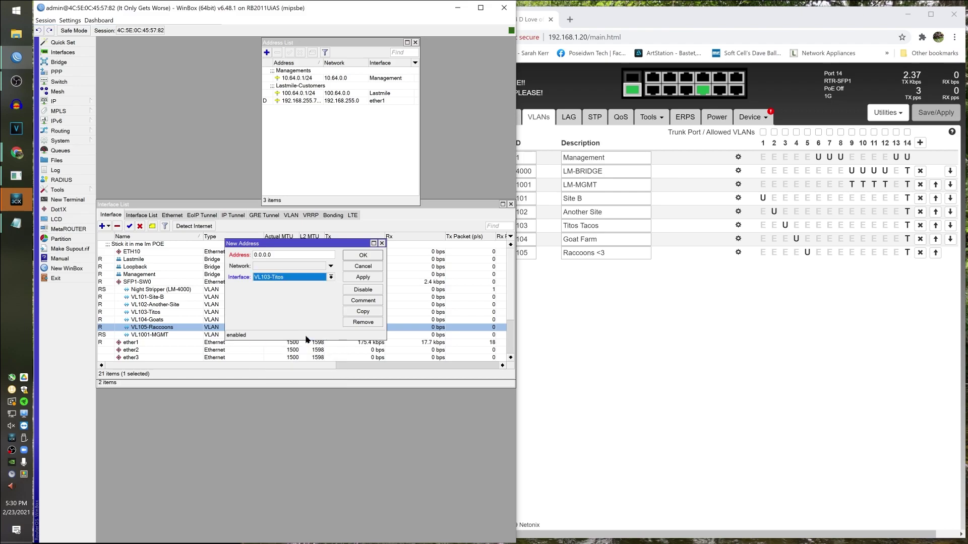
{"action": "left_click", "coordinate": [306, 254]}
{"action": "type", "text": "10."}
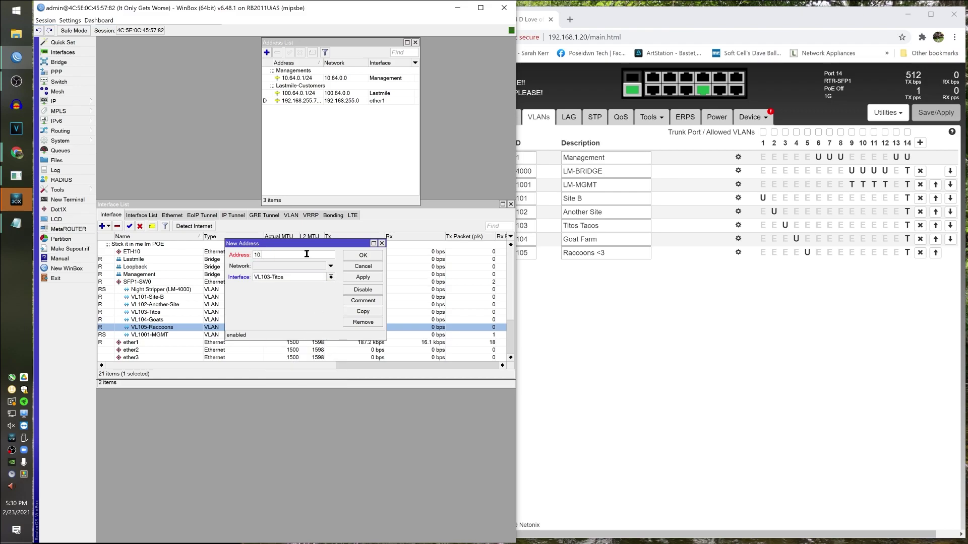
{"action": "type", "text": "64.200.1/29"}
{"action": "left_click", "coordinate": [363, 300]}
{"action": "type", "text": "Titos Point to point."}
{"action": "left_click", "coordinate": [360, 283]}
{"action": "left_click", "coordinate": [363, 255]}
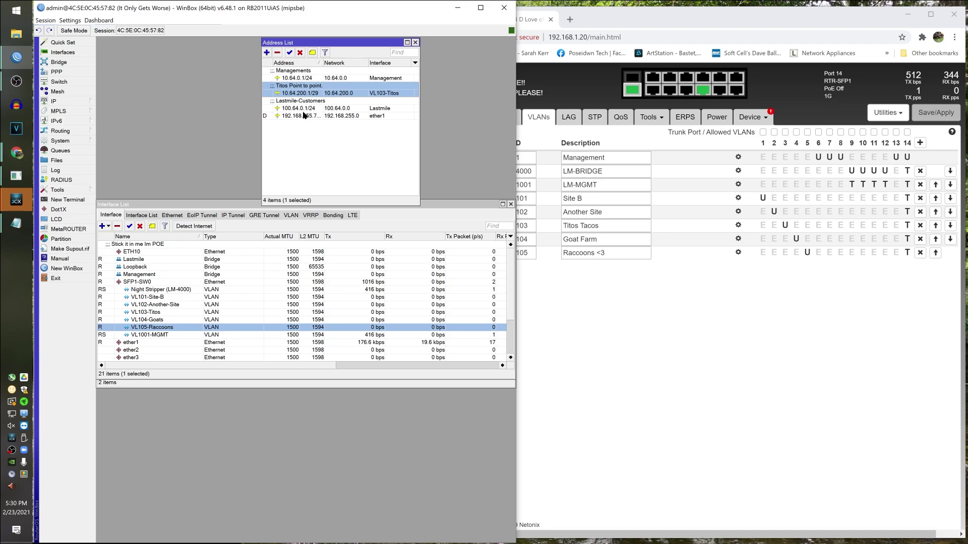
Compare the router's VL103-Titos interface with the Titos Tacos VLAN 103 row in the switch's VLAN table.
{"action": "left_click", "coordinate": [169, 312]}
{"action": "left_click", "coordinate": [796, 392]}
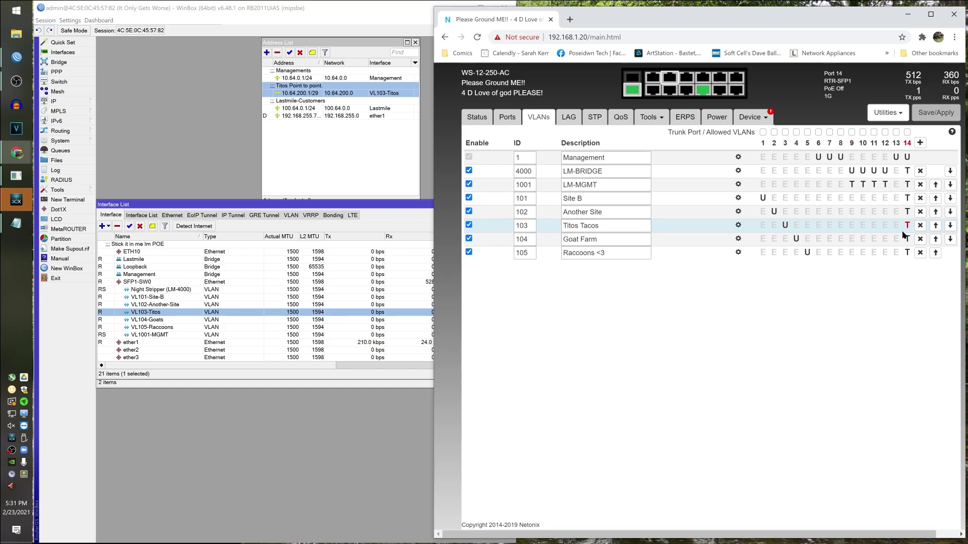
{"action": "left_click", "coordinate": [326, 423]}
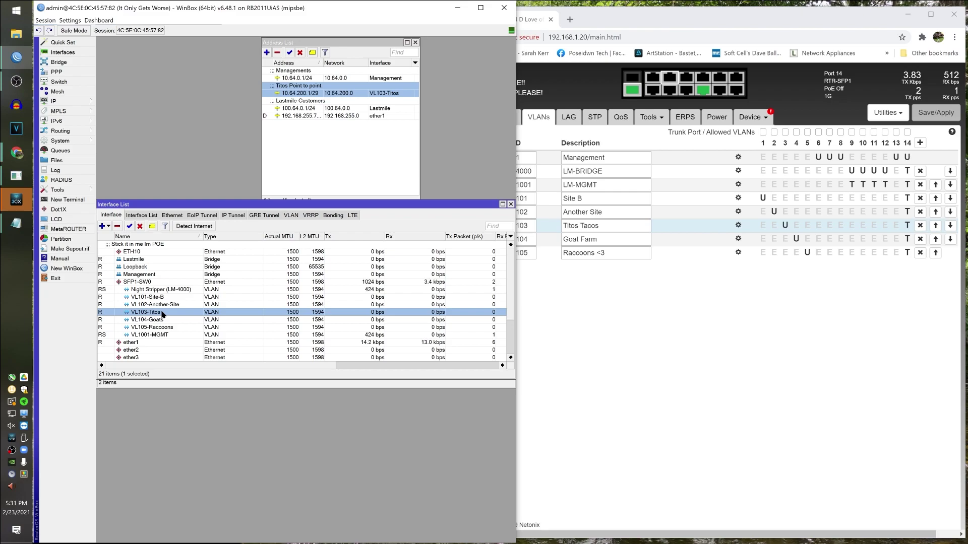
{"action": "left_click", "coordinate": [693, 378]}
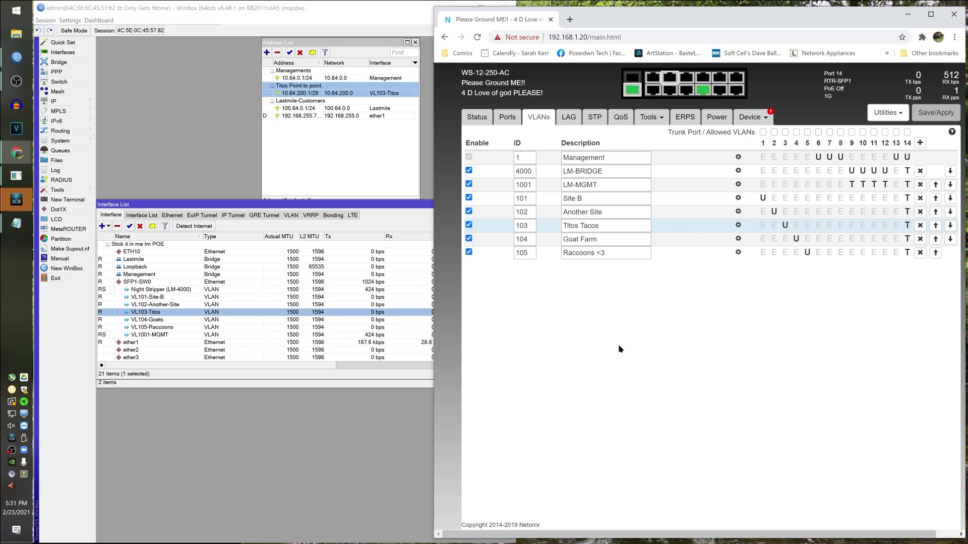
{"action": "left_click", "coordinate": [342, 465]}
{"action": "left_click", "coordinate": [690, 390]}
{"action": "left_click", "coordinate": [305, 458]}
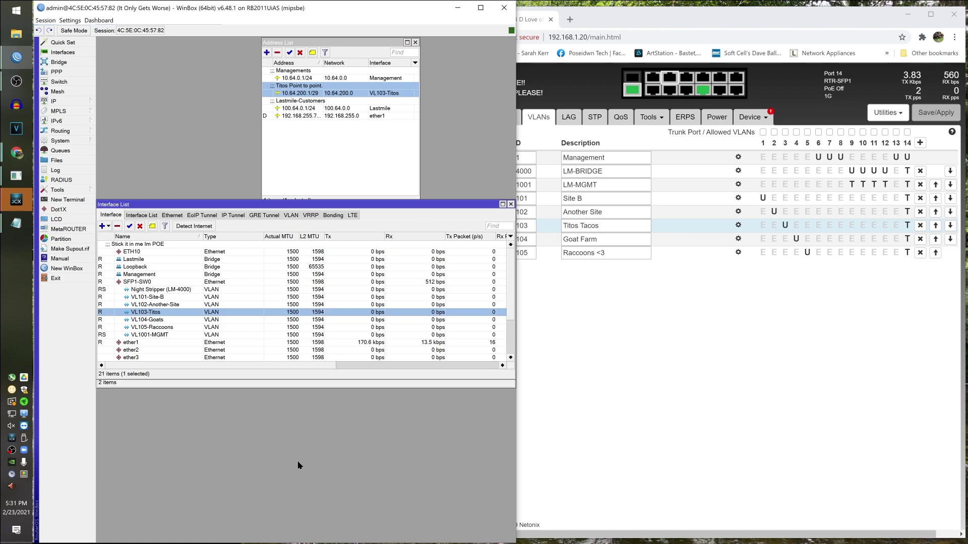
Compare the L2 MTU of SFP1-SW0 with that of the Night Stripper (LM-4000) VLAN interface.
{"action": "left_click", "coordinate": [340, 282]}
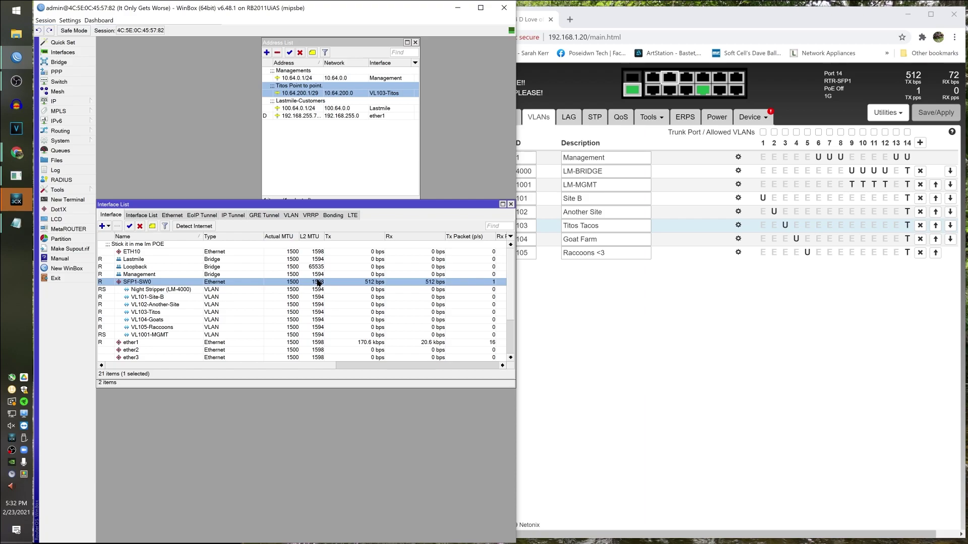
{"action": "left_click", "coordinate": [329, 289]}
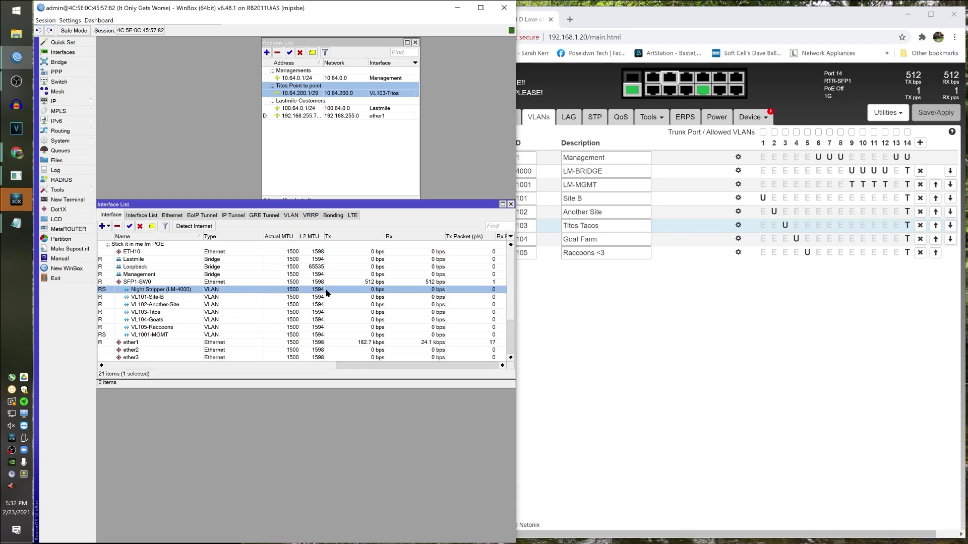
{"action": "left_click", "coordinate": [331, 282]}
{"action": "left_click", "coordinate": [329, 290]}
Review the switch's STP settings, and set the Lastmile bridge's STP priority in WinBox to 1000 hex.
{"action": "left_click", "coordinate": [655, 388]}
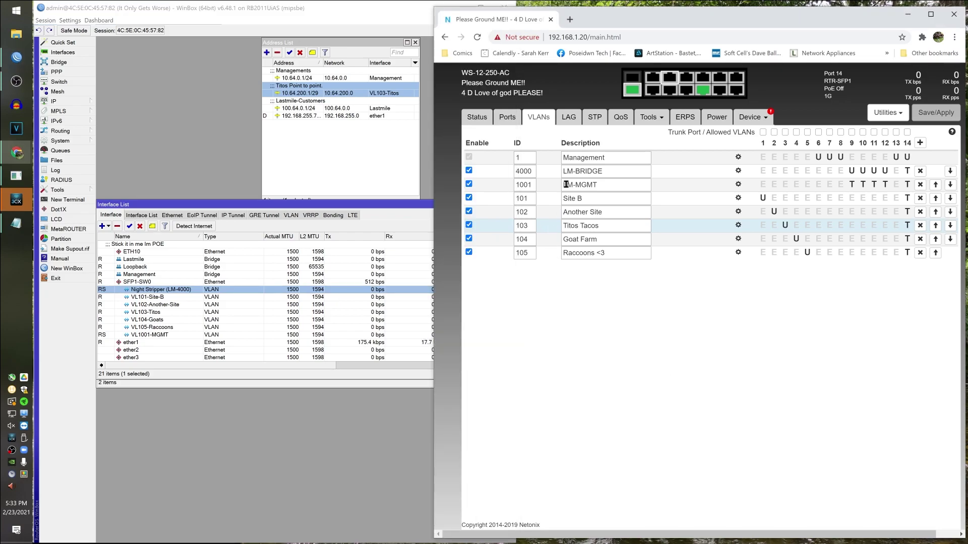
{"action": "left_click", "coordinate": [594, 117]}
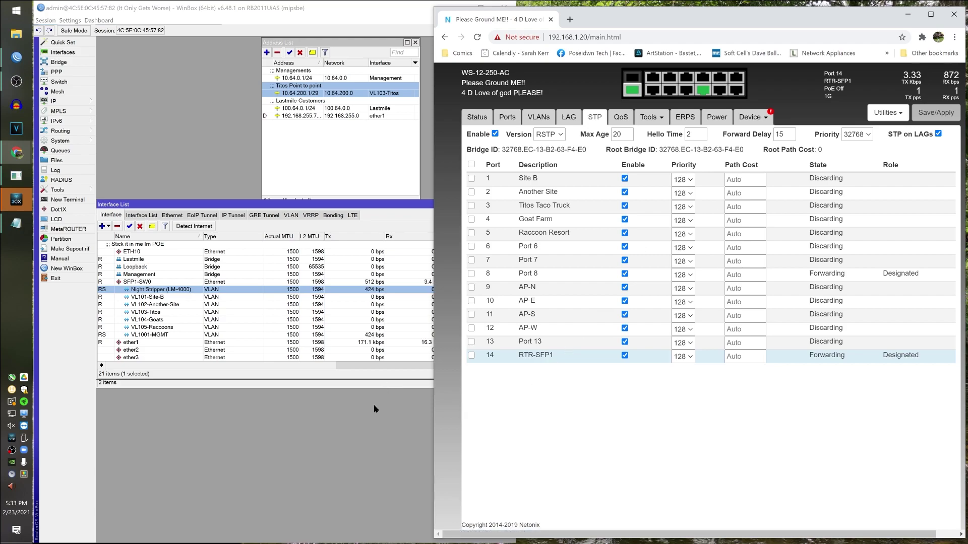
{"action": "left_click", "coordinate": [372, 514]}
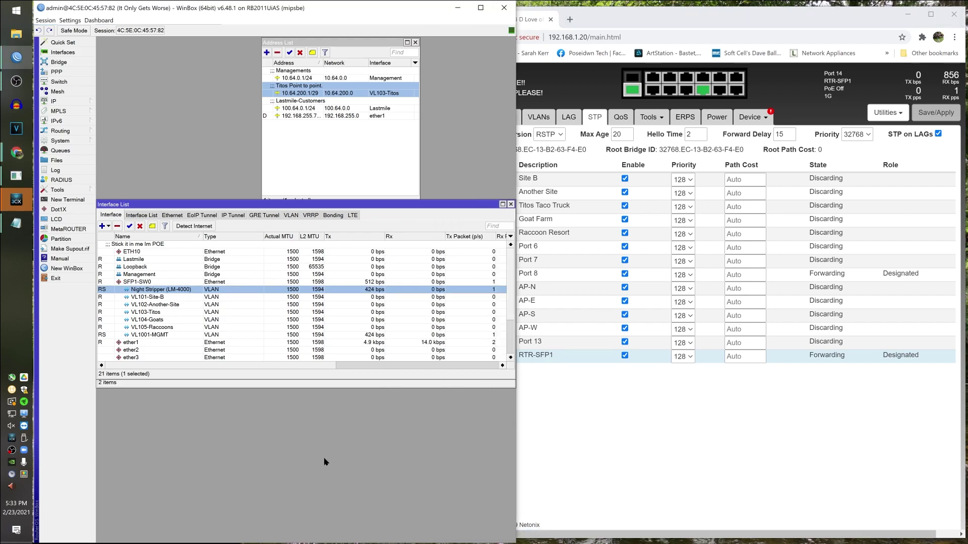
{"action": "double_click", "coordinate": [133, 259]}
{"action": "left_click", "coordinate": [231, 209]}
{"action": "double_click", "coordinate": [262, 233]}
{"action": "type", "text": "1000"}
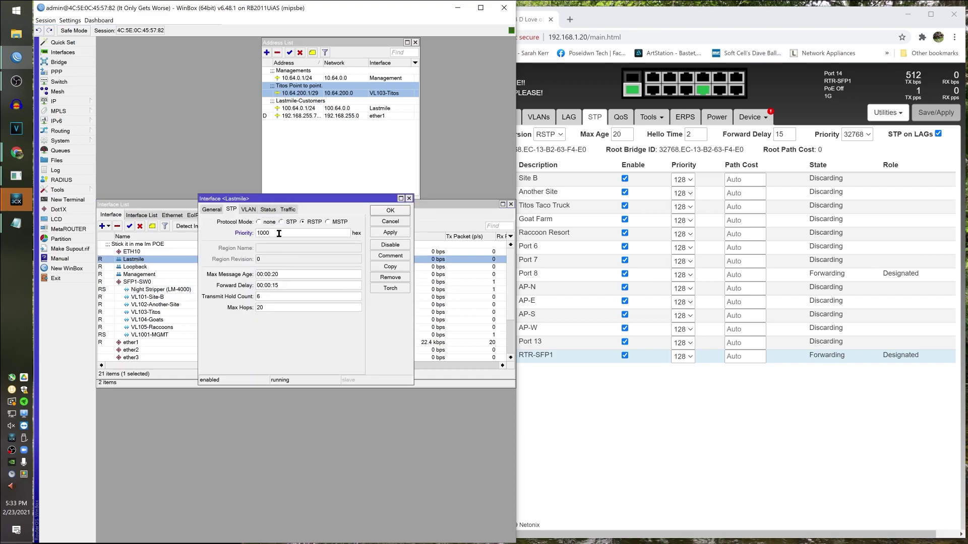
{"action": "left_click", "coordinate": [390, 232]}
{"action": "type", "text": "0000"}
{"action": "left_click_drag", "start_coordinate": [275, 233], "coordinate": [245, 234]}
{"action": "type", "text": "10"}
{"action": "key", "text": "Return"}
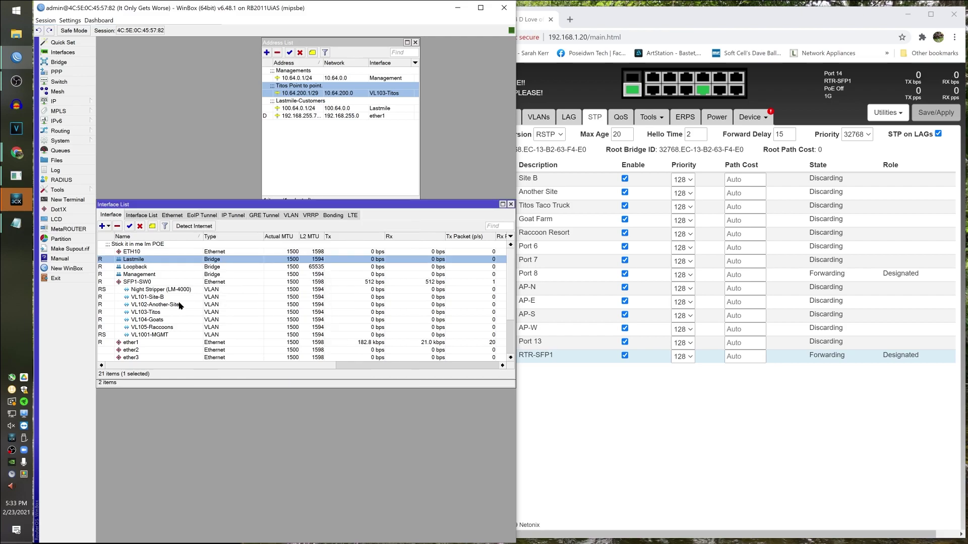
Set the Management bridge's STP priority to 1000 hex, and recheck the STP settings of the Lastmile bridge.
{"action": "double_click", "coordinate": [172, 274]}
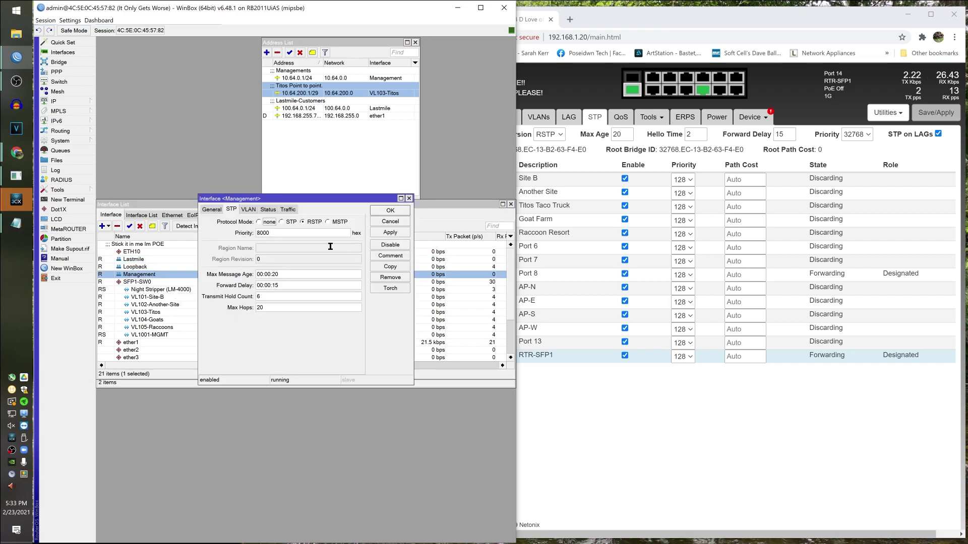
{"action": "left_click", "coordinate": [390, 221]}
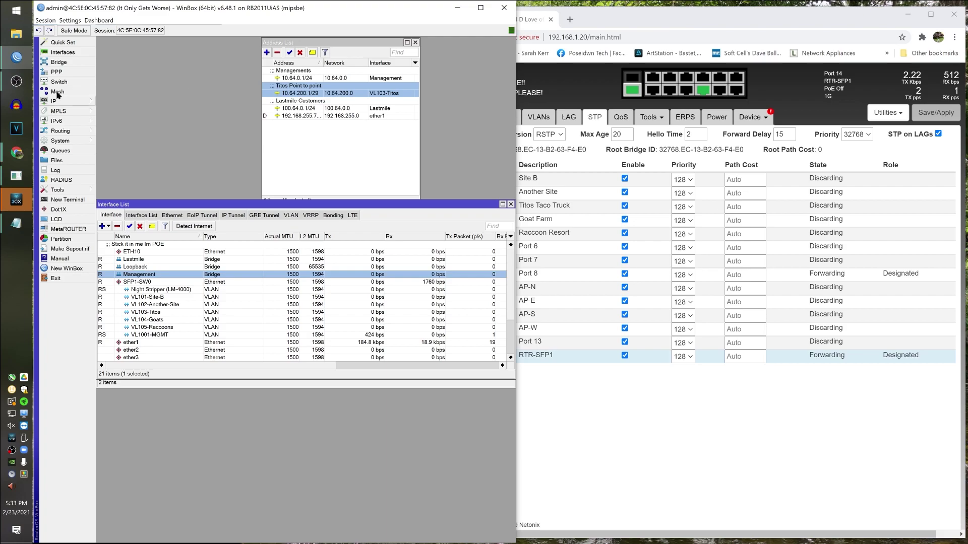
{"action": "left_click", "coordinate": [59, 62]}
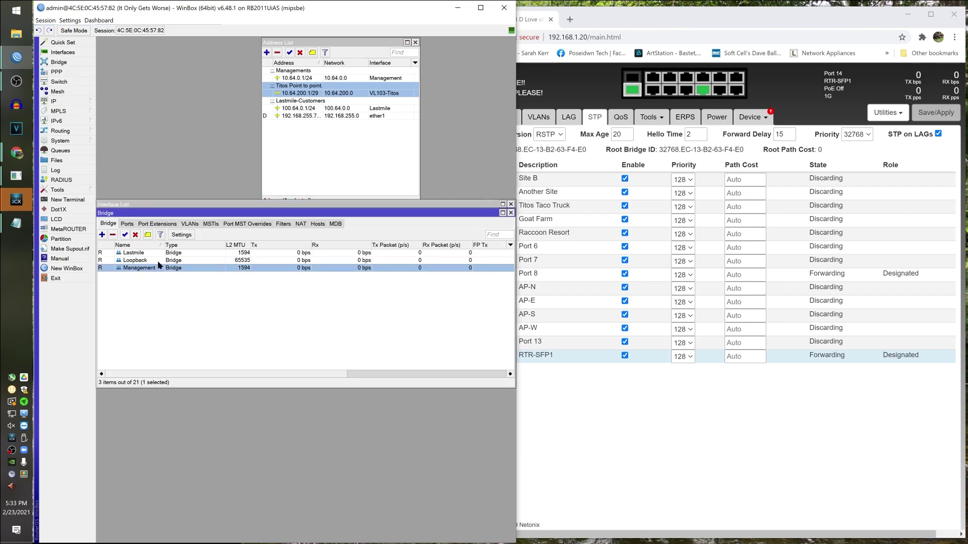
{"action": "double_click", "coordinate": [181, 269]}
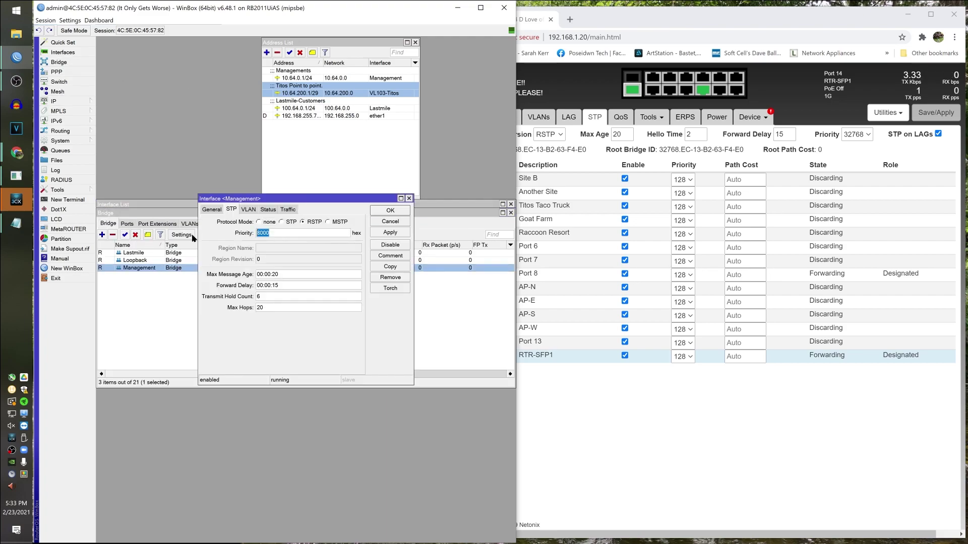
{"action": "type", "text": "1000"}
{"action": "left_click", "coordinate": [388, 211]}
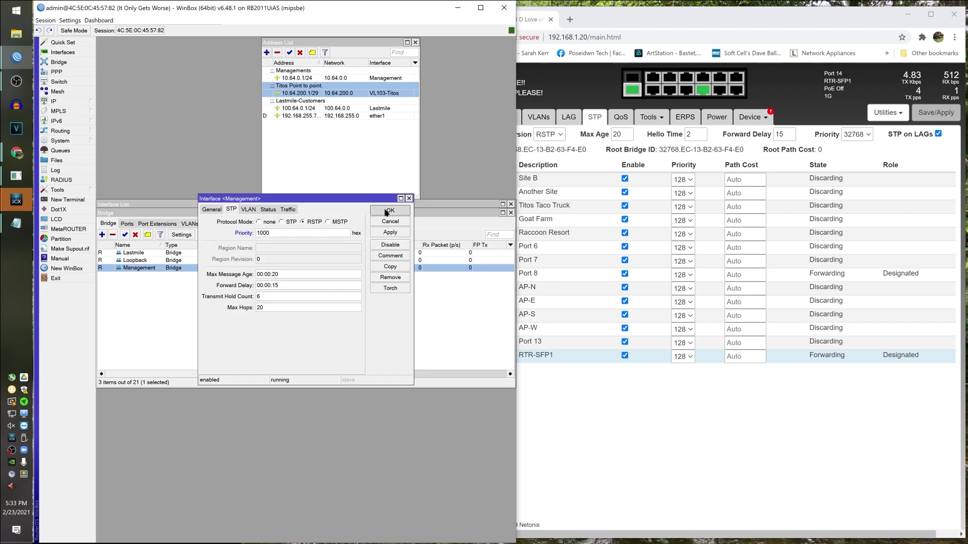
{"action": "double_click", "coordinate": [181, 253]}
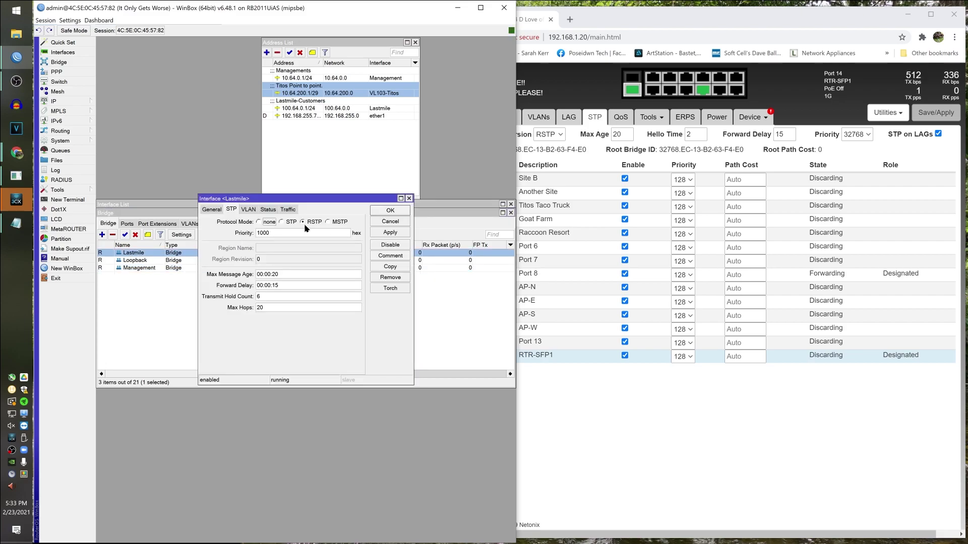
{"action": "left_click", "coordinate": [390, 210]}
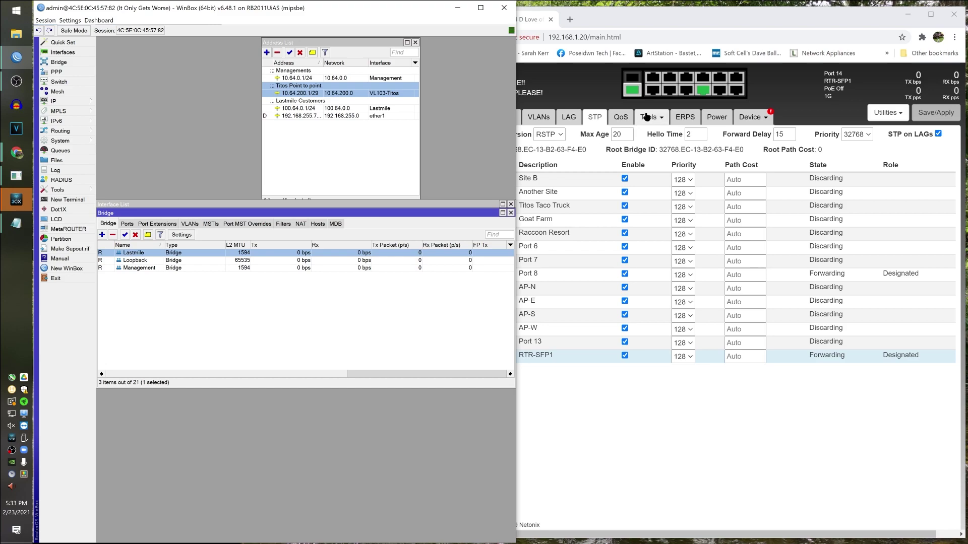
Set the Netonix switch's STP bridge priority to 4096 and apply the change.
{"action": "left_click", "coordinate": [594, 122]}
{"action": "left_click", "coordinate": [560, 135]}
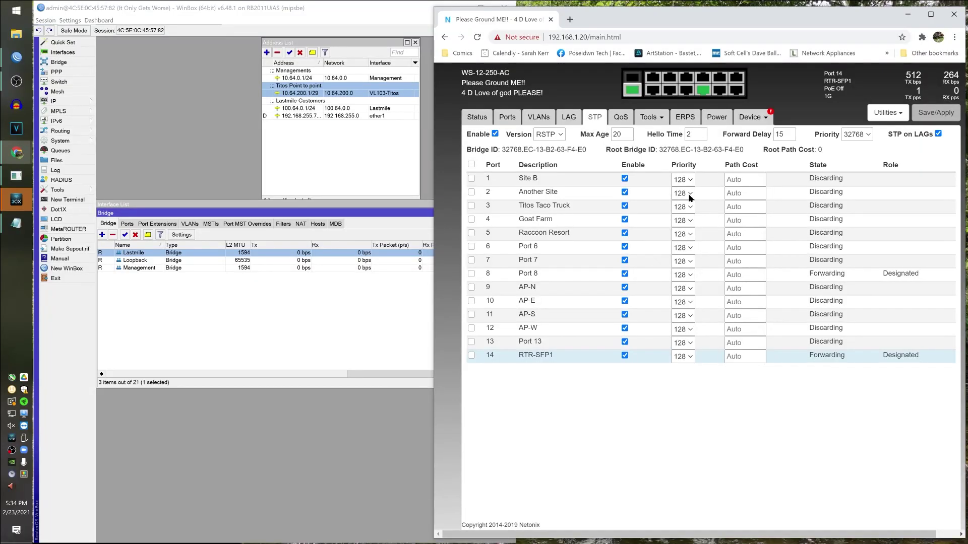
{"action": "left_click", "coordinate": [863, 136]}
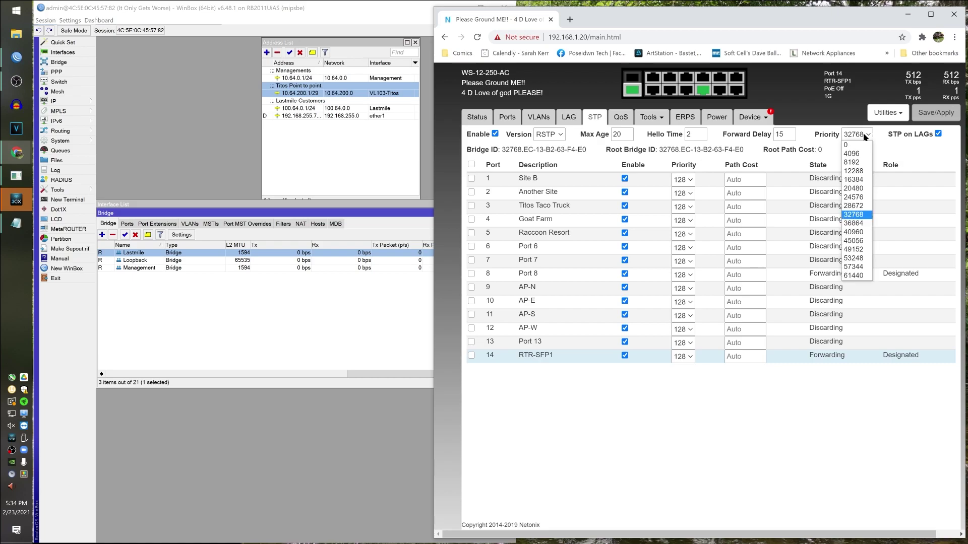
{"action": "left_click", "coordinate": [864, 155]}
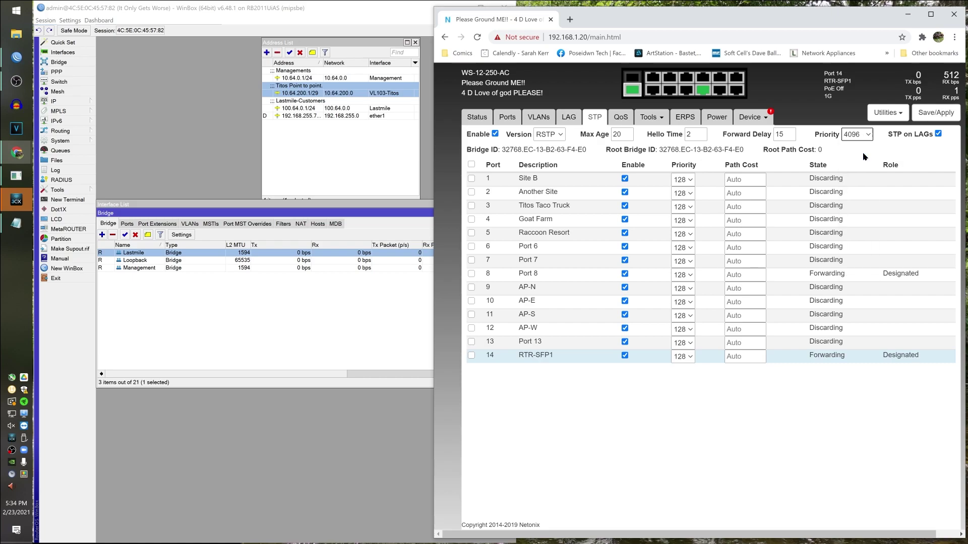
{"action": "left_click", "coordinate": [935, 113]}
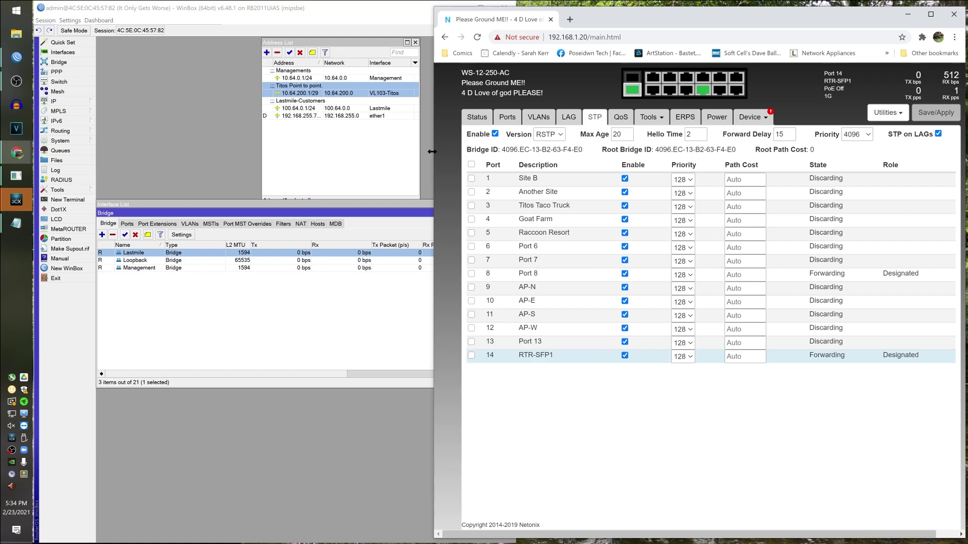
Examine the STP state and role of Port 8, RTR-SFP1 and Port 13 in the switch's port list.
{"action": "left_click", "coordinate": [914, 277]}
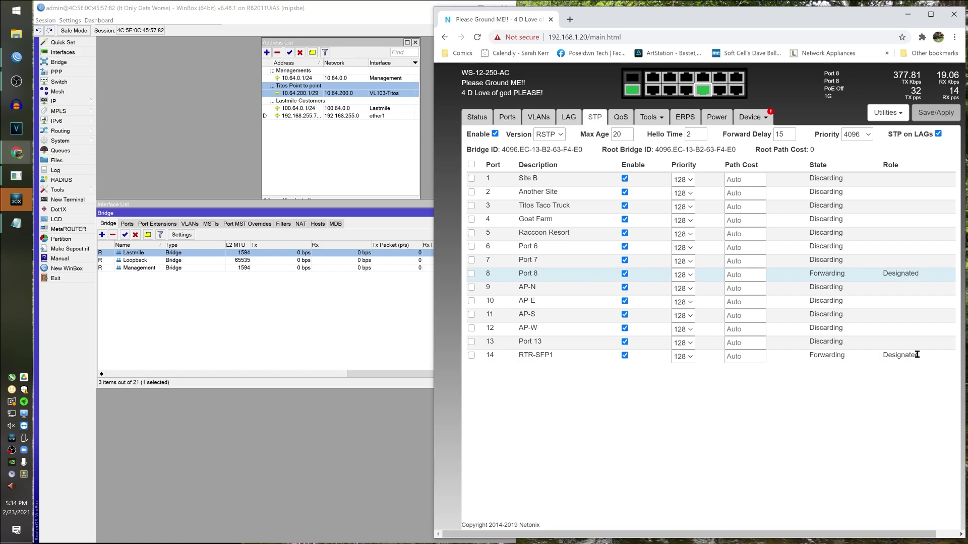
{"action": "left_click", "coordinate": [917, 355]}
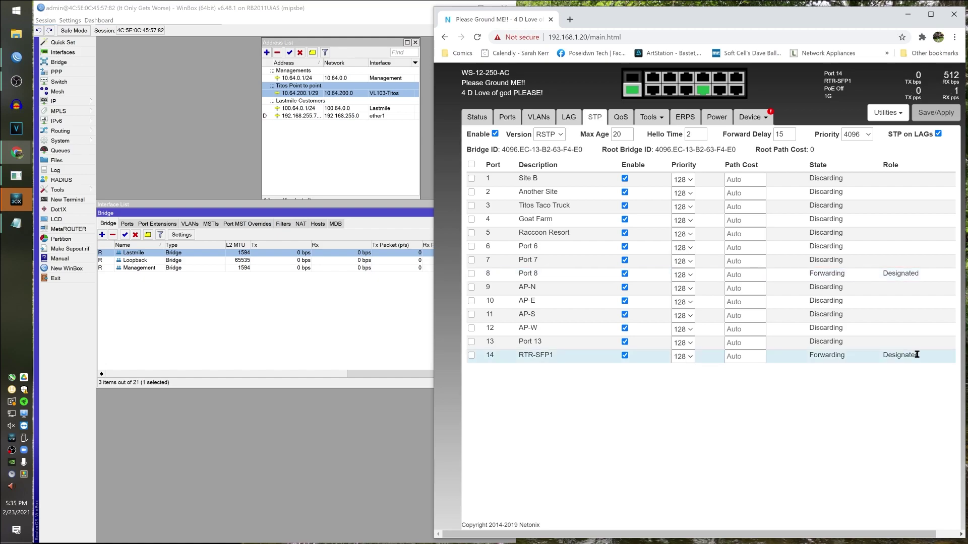
{"action": "left_click", "coordinate": [846, 345]}
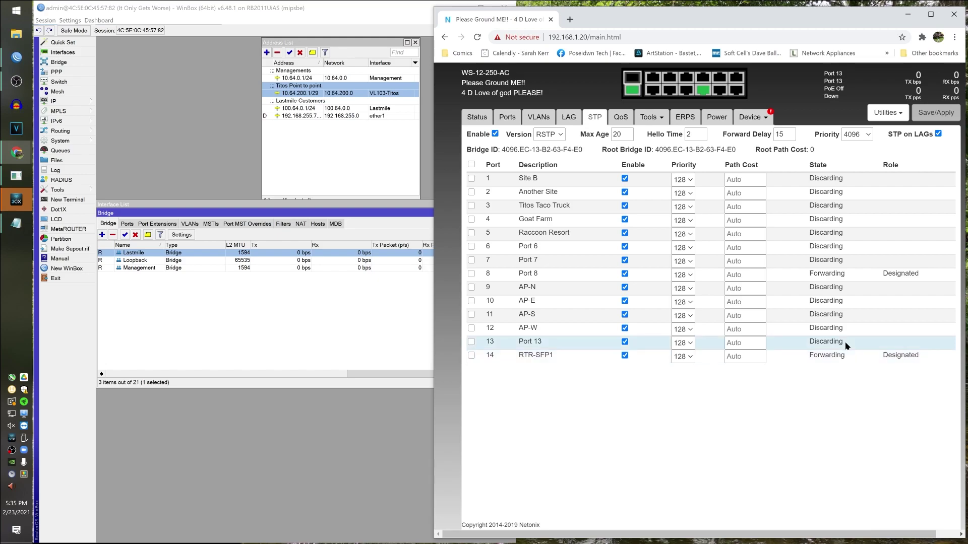